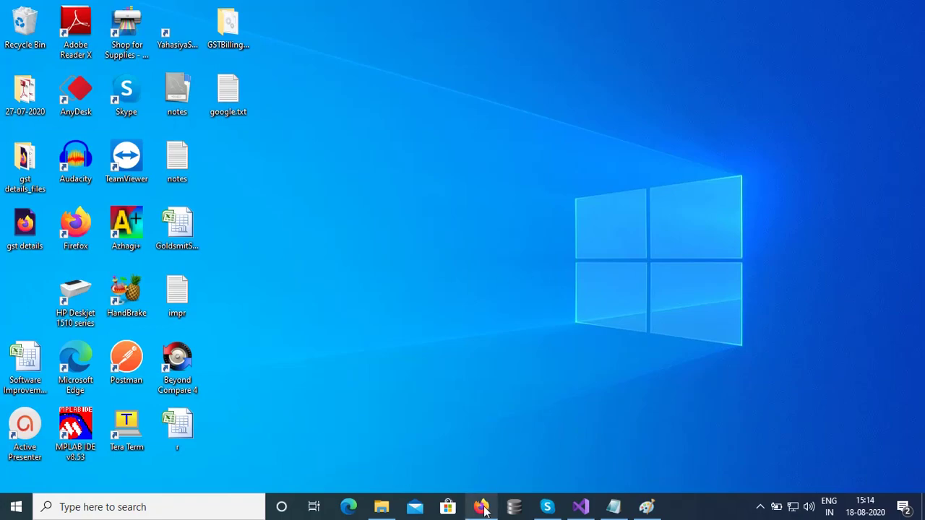
left_click(481, 507)
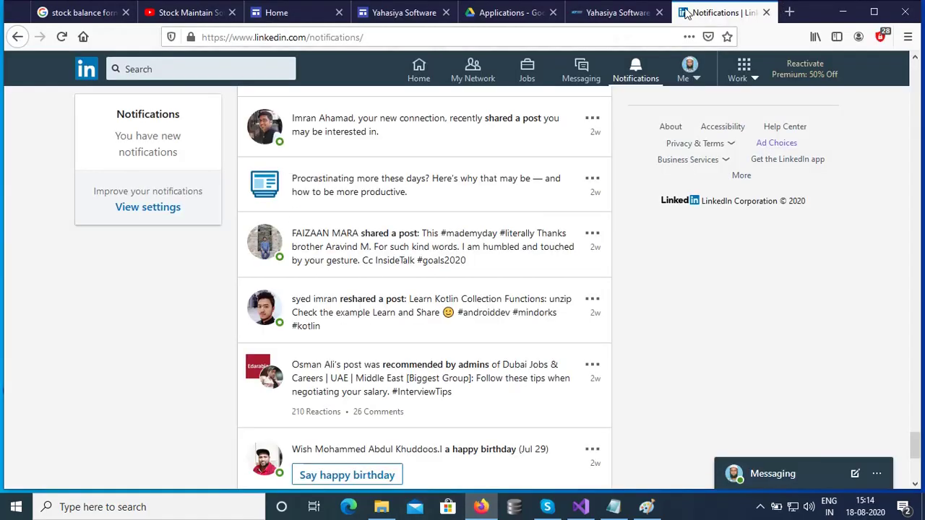
left_click(620, 12)
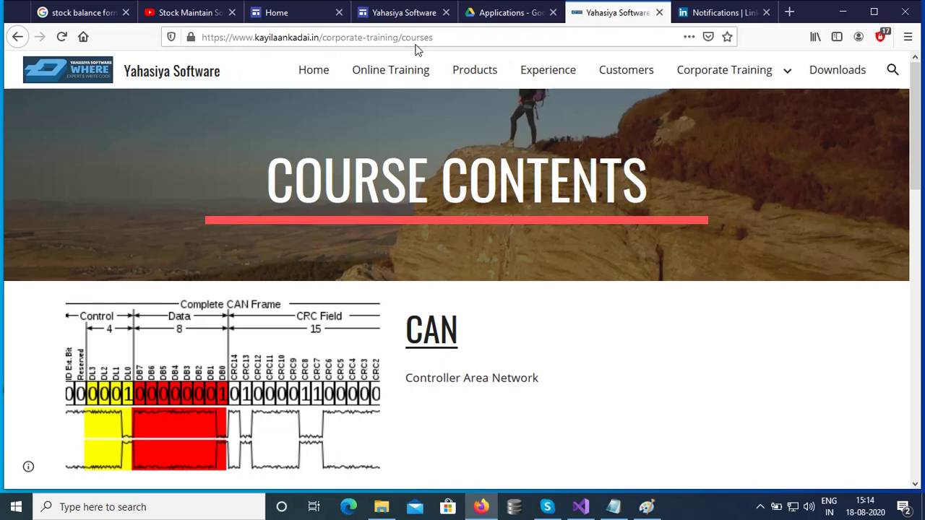
left_click(484, 35)
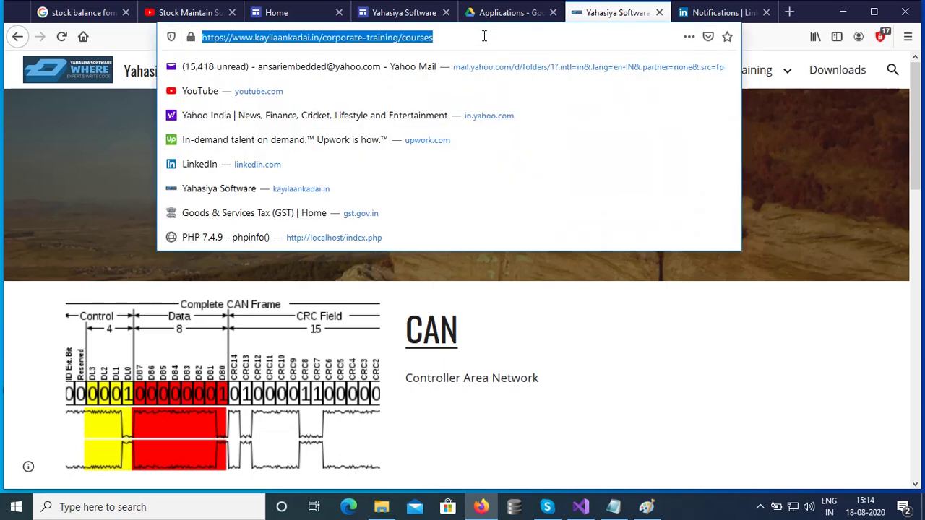
left_click(484, 35)
key("ctrl+shift+Left")
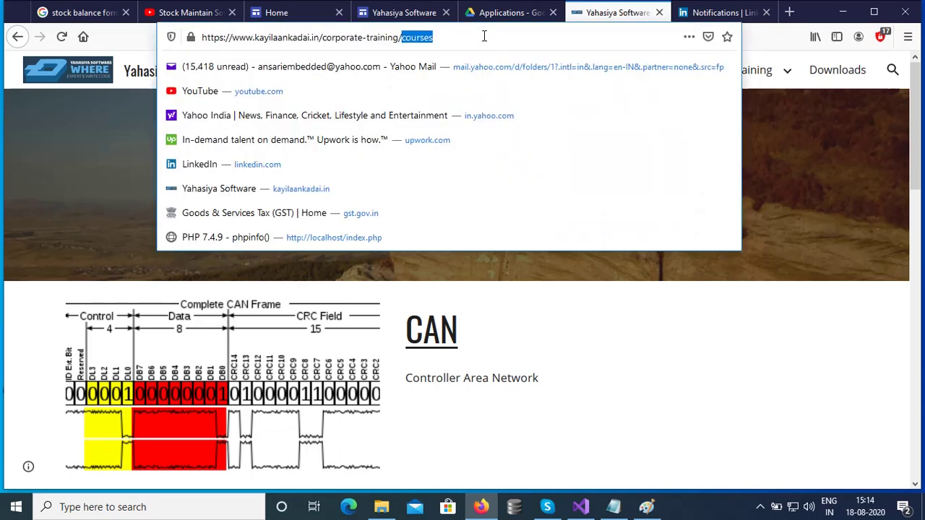
key("BackSpace")
key("BackSpace")
key("BackSpace")
key("BackSpace")
key("BackSpace")
key("BackSpace")
key("BackSpace")
key("BackSpace")
key("BackSpace")
key("BackSpace")
key("BackSpace")
key("BackSpace")
key("BackSpace")
key("BackSpace")
key("BackSpace")
key("BackSpace")
key("BackSpace")
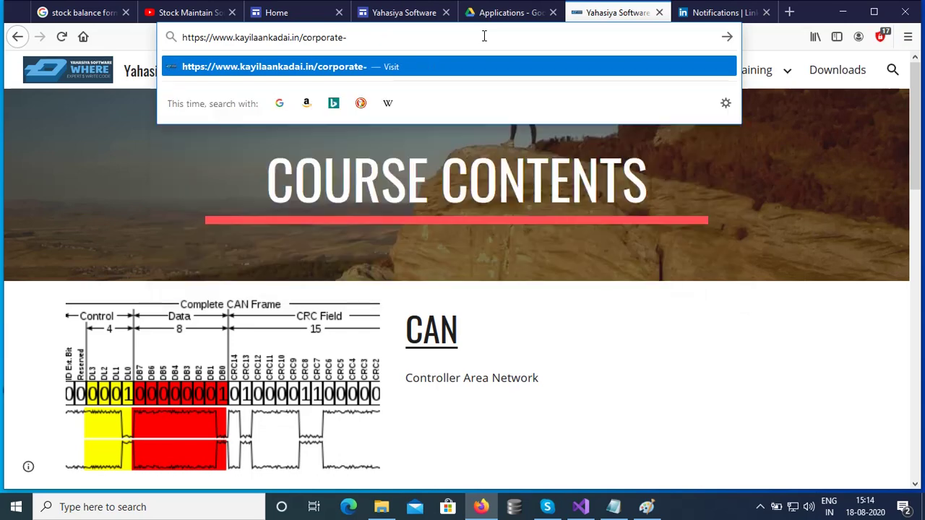
key("BackSpace")
key("BackSpace")
key("BackSpace")
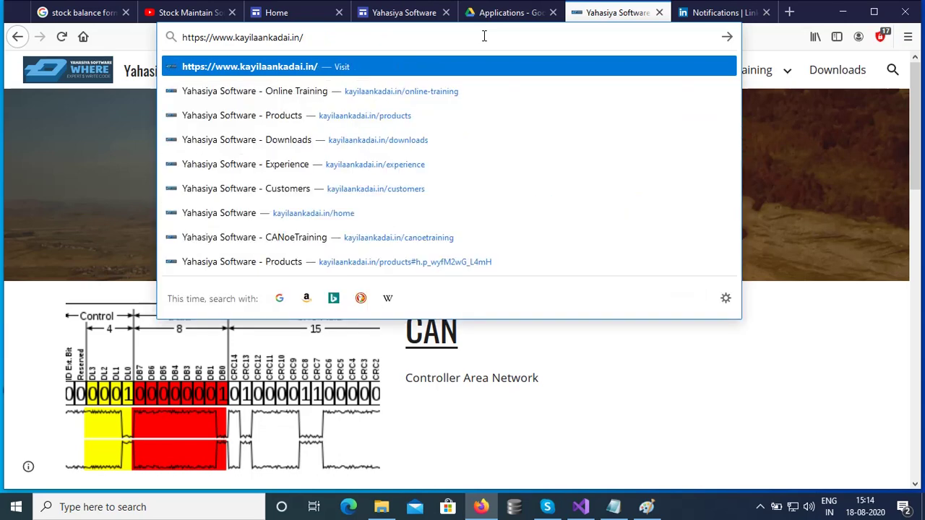
key("Return")
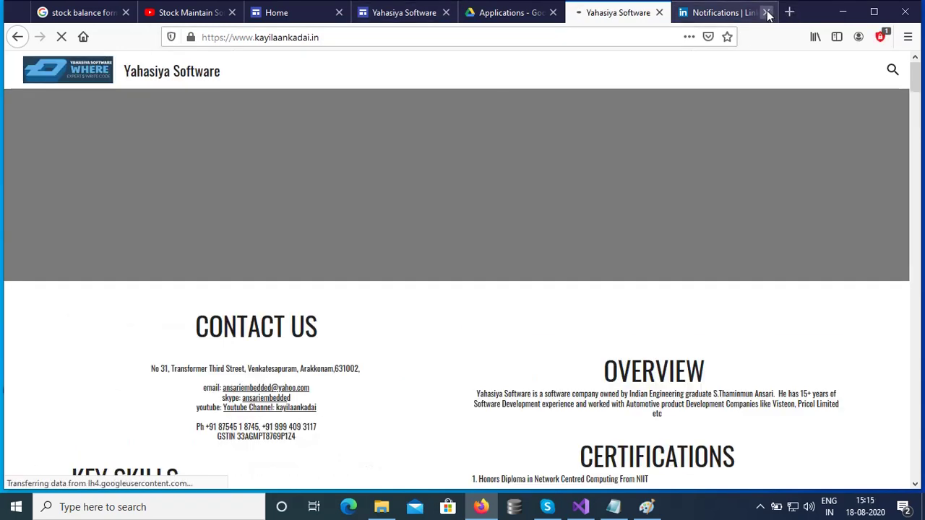
left_click(767, 12)
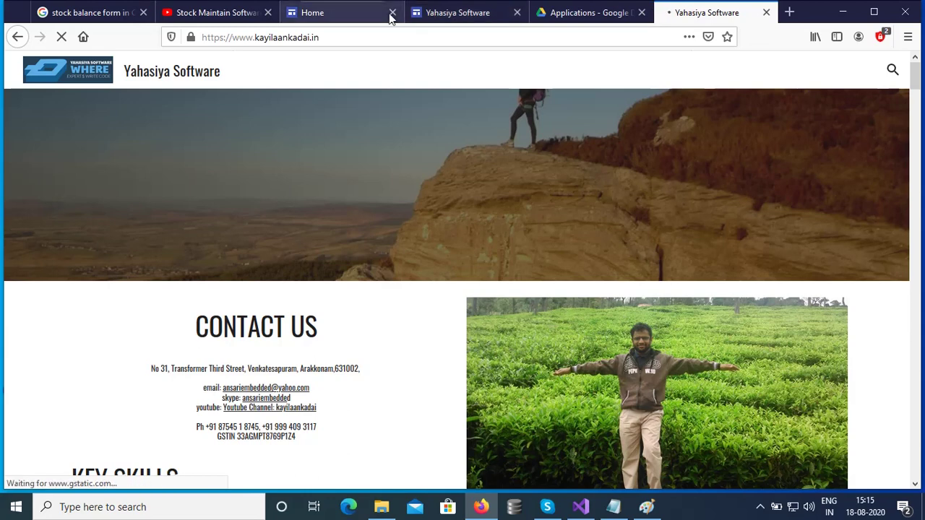
Close the leftover background tabs, including the Google Drive Applications tab.
left_click(144, 13)
left_click(144, 13)
left_click(144, 13)
left_click(145, 13)
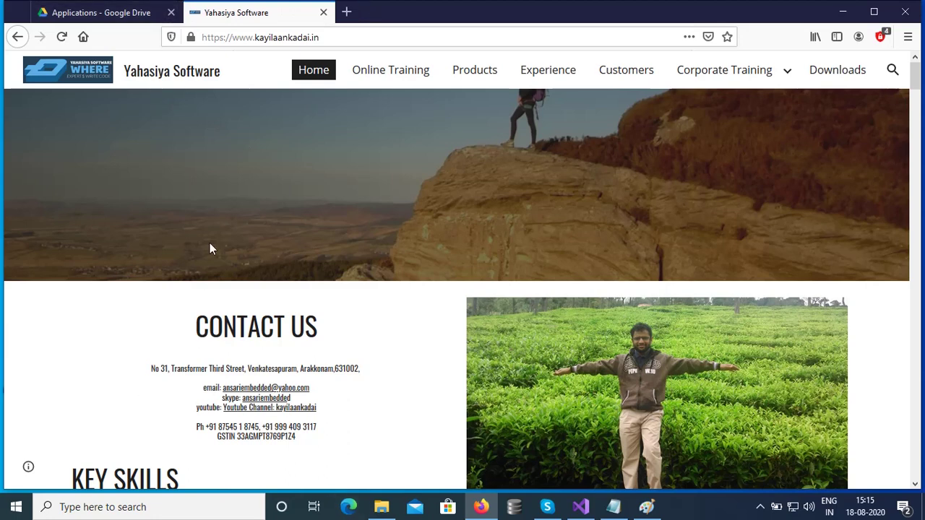
left_click(171, 12)
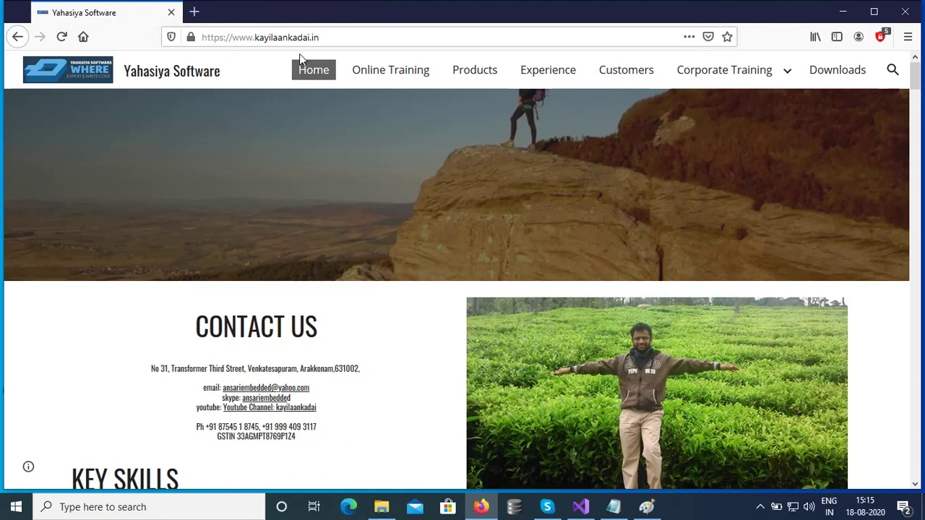
Scroll through the home page's skills, overview, certifications and portfolio sections, then back up.
scroll(266, 379, "down", 6)
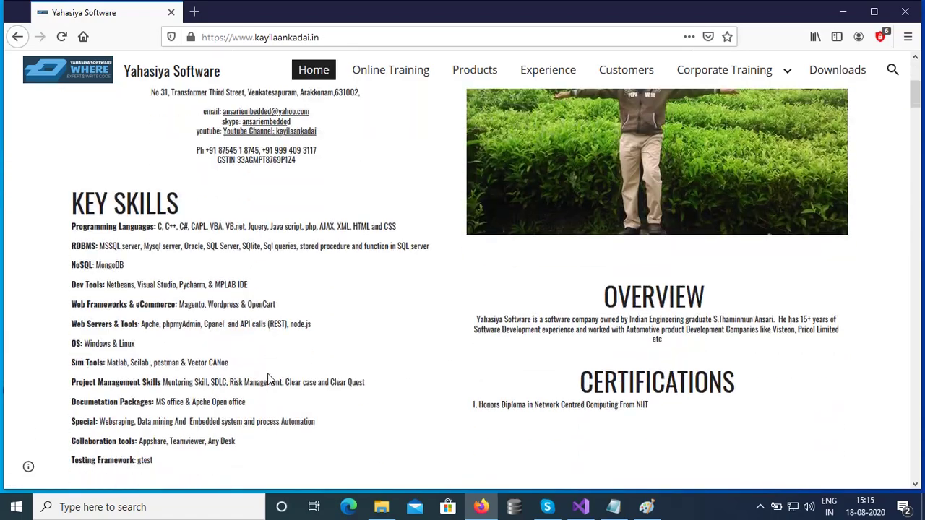
scroll(268, 380, "down", 1)
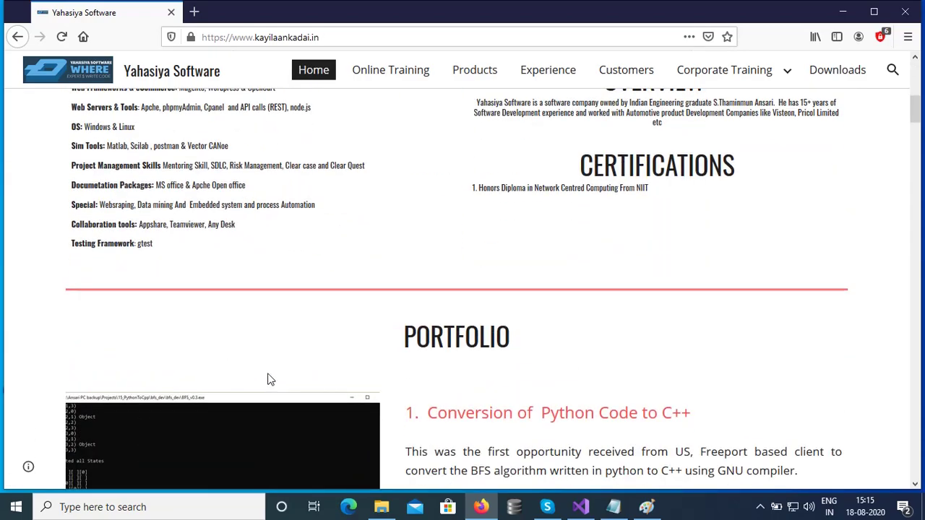
scroll(300, 332, "down", 8)
scroll(300, 332, "down", 12)
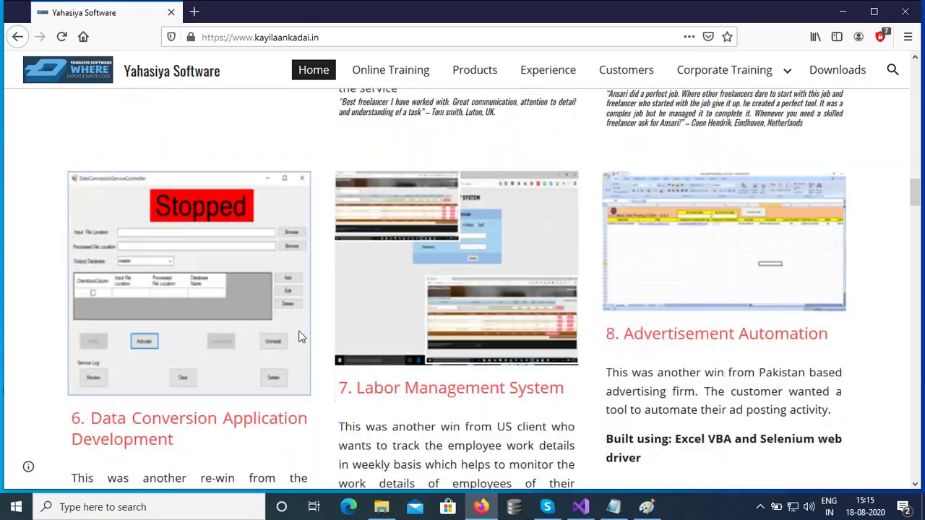
scroll(301, 334, "down", 10)
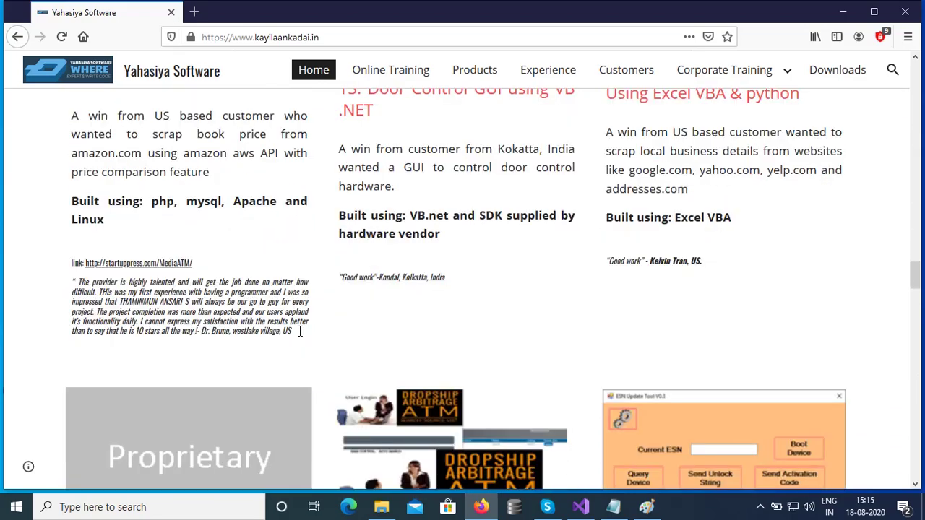
scroll(300, 332, "down", 4)
scroll(301, 333, "up", 18)
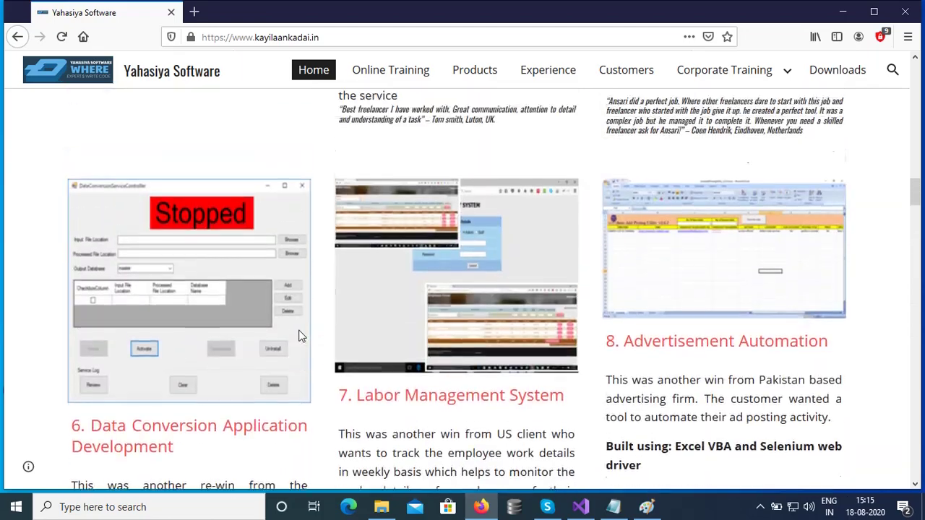
scroll(302, 335, "up", 15)
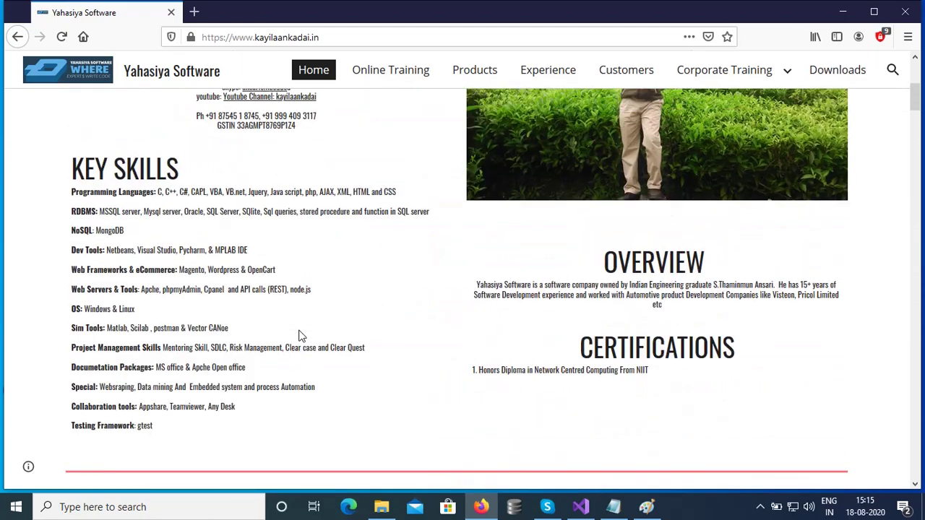
scroll(301, 335, "up", 4)
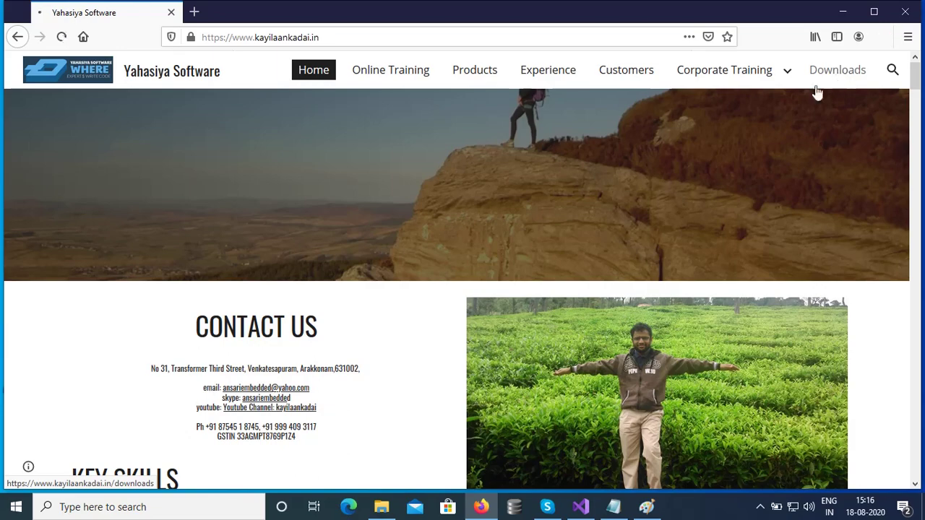
Go to the Downloads page and highlight the GST Billing application's description sentences.
left_click(832, 75)
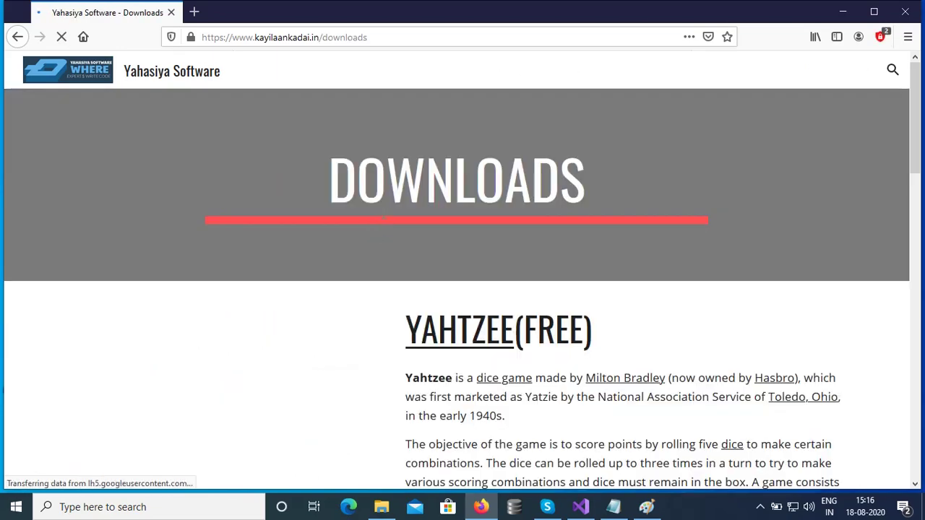
scroll(383, 213, "down", 10)
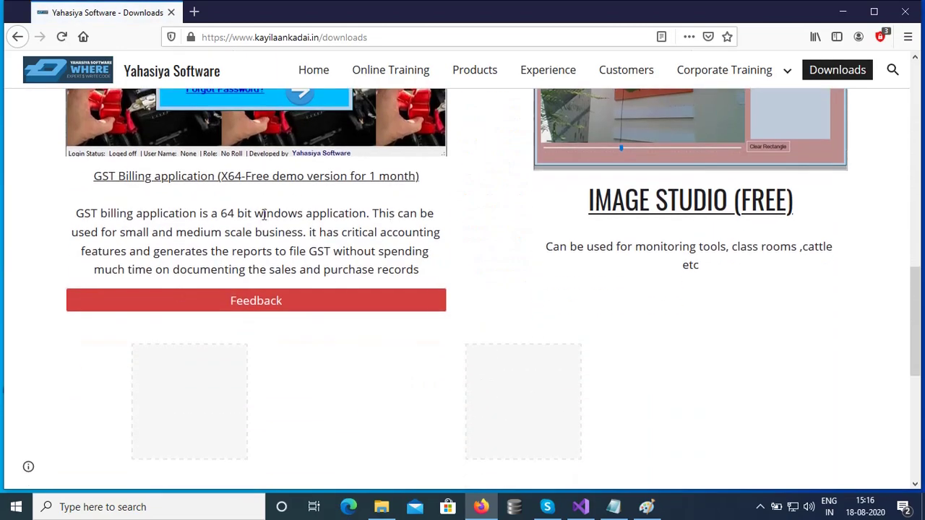
left_click_drag(919, 308, 917, 271)
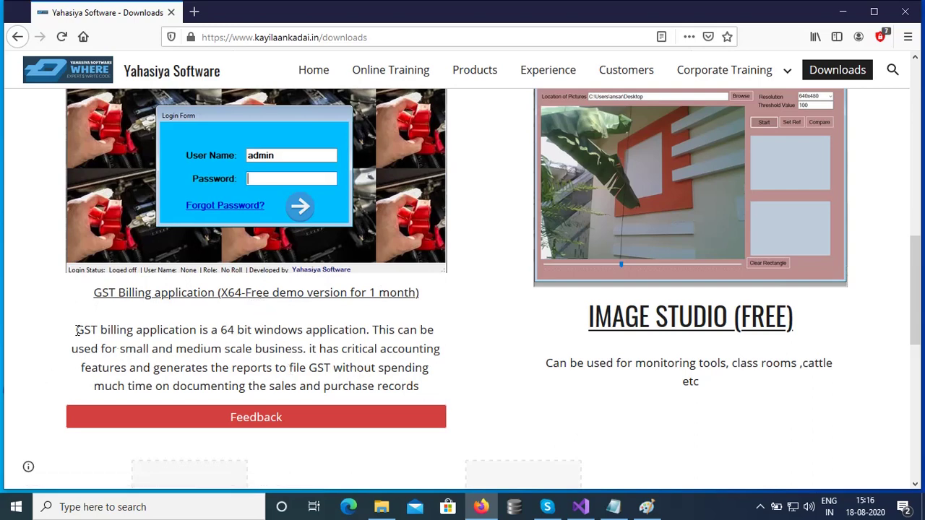
left_click_drag(77, 332, 365, 341)
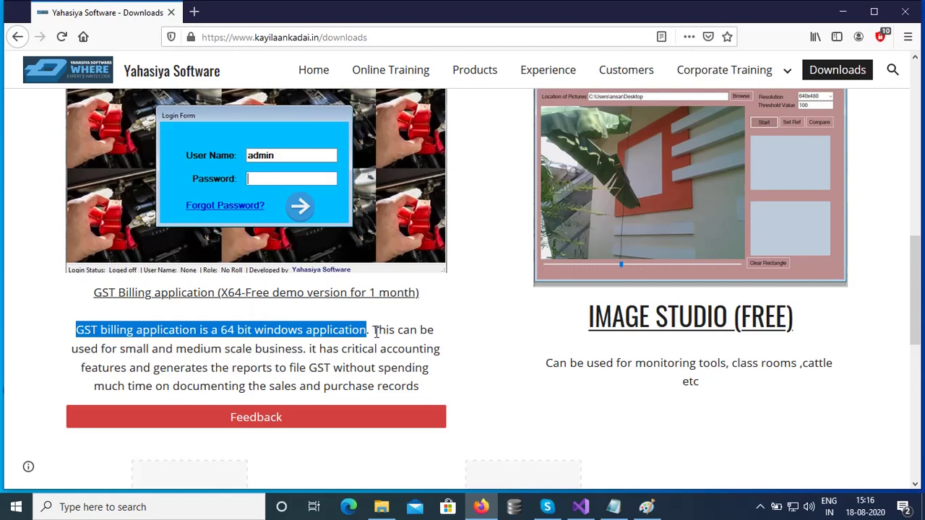
left_click_drag(373, 331, 305, 349)
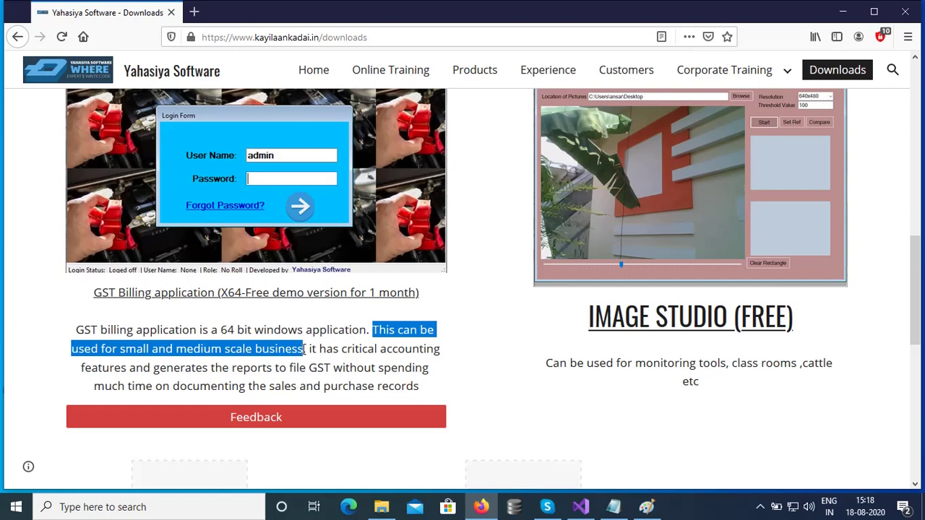
Save GSTBasedBillingSystem-x64-v1.1.zip and open its containing Downloads folder.
left_click(296, 302)
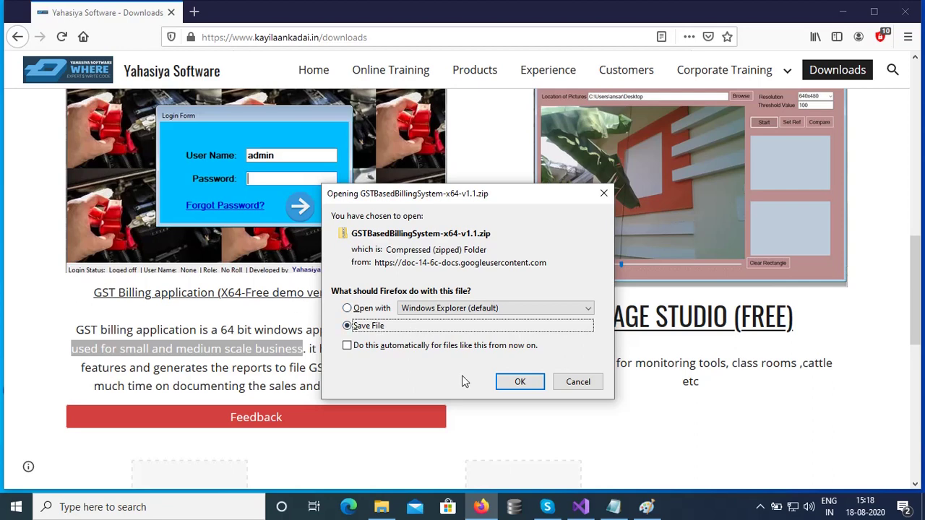
left_click(512, 384)
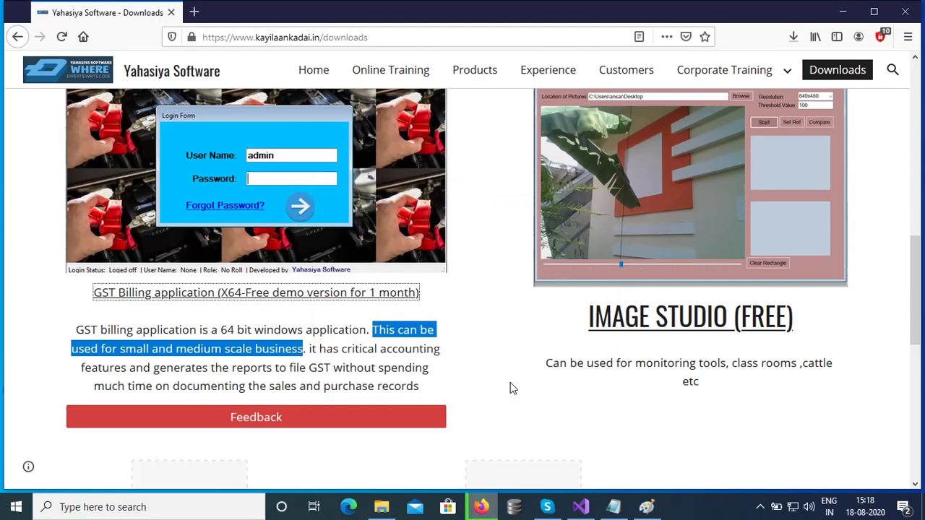
left_click(795, 40)
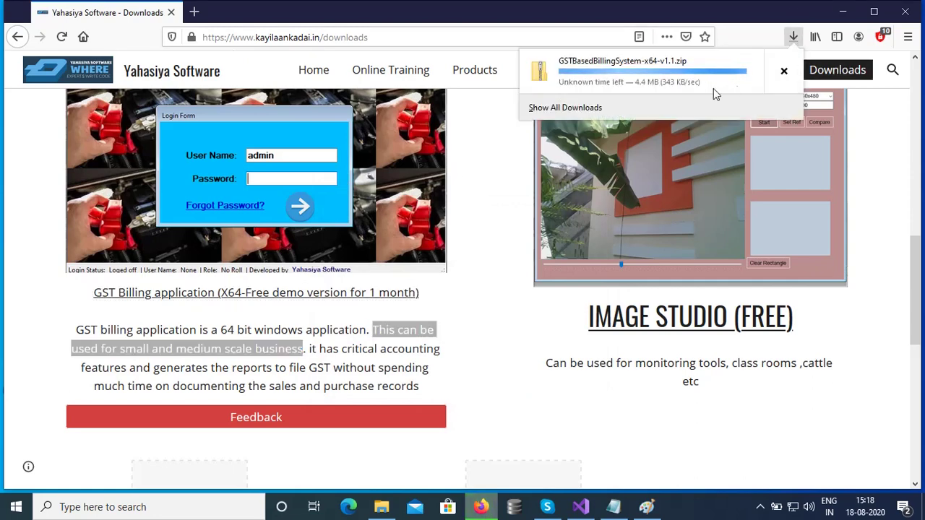
left_click(772, 77)
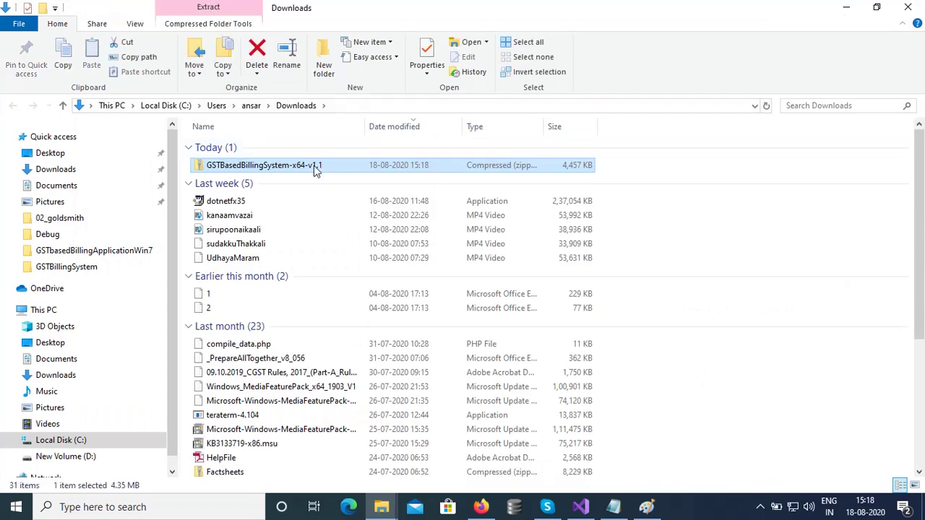
Cut the GSTBasedBillingSystem-x64-v1.1 zip from Downloads and minimize File Explorer.
right_click(313, 166)
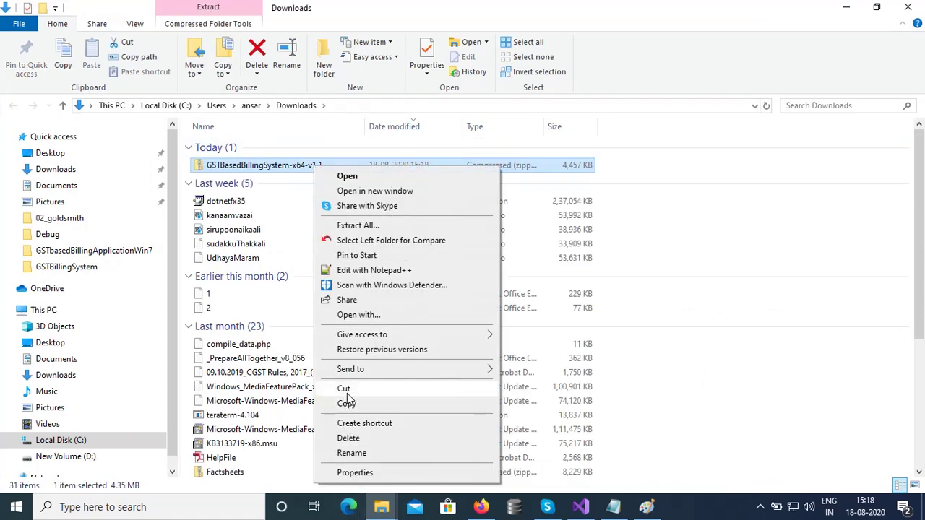
left_click(345, 389)
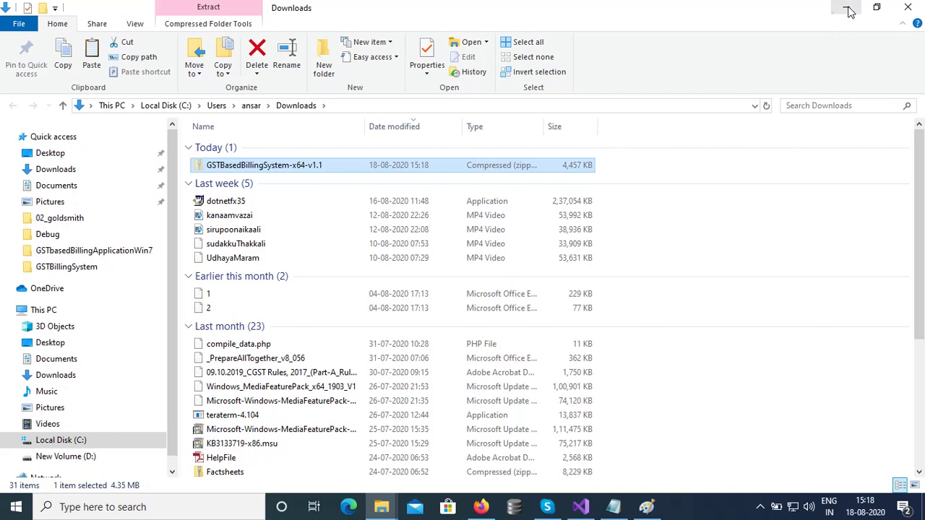
left_click(846, 8)
Minimize Firefox and paste the GSTBasedBillingSystem-x64-v1.1 zip onto the desktop.
left_click(849, 13)
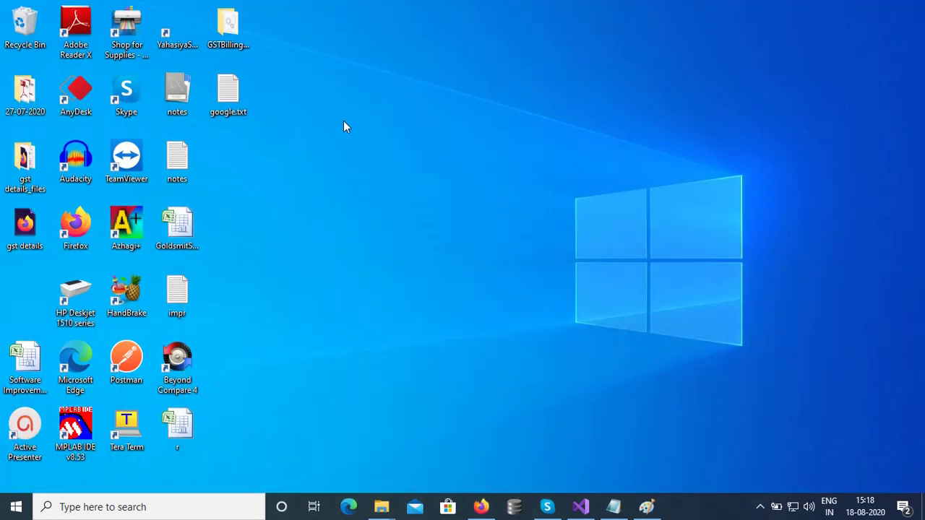
right_click(291, 148)
left_click(323, 209)
Extract All from the zip onto the desktop and open the extracted folder.
right_click(294, 126)
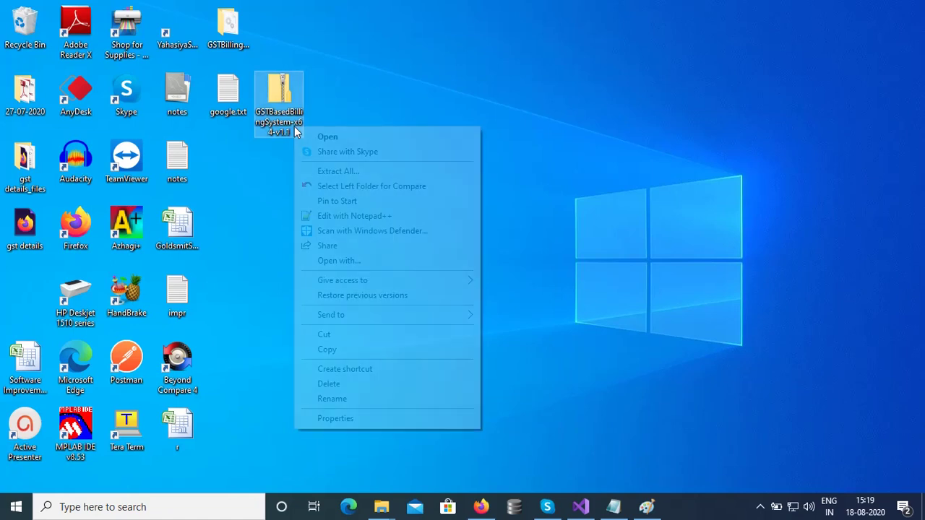
left_click(346, 171)
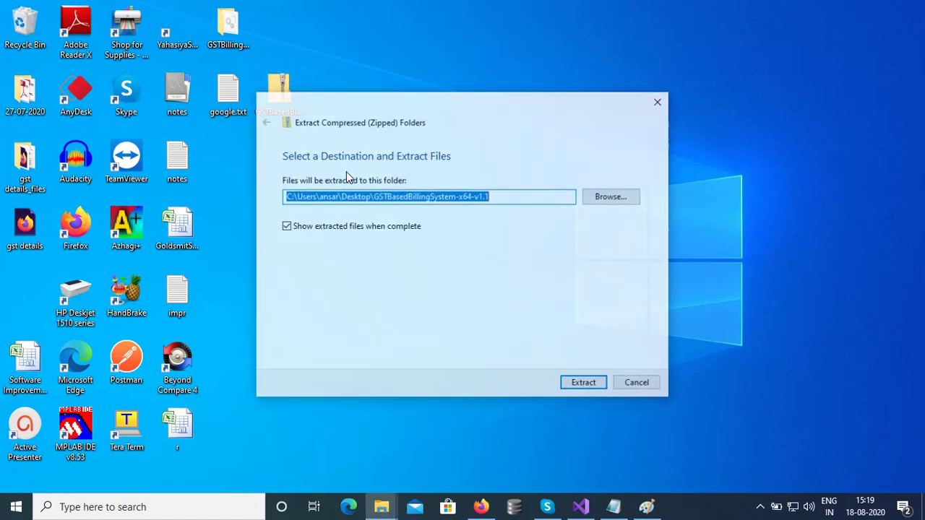
left_click(597, 383)
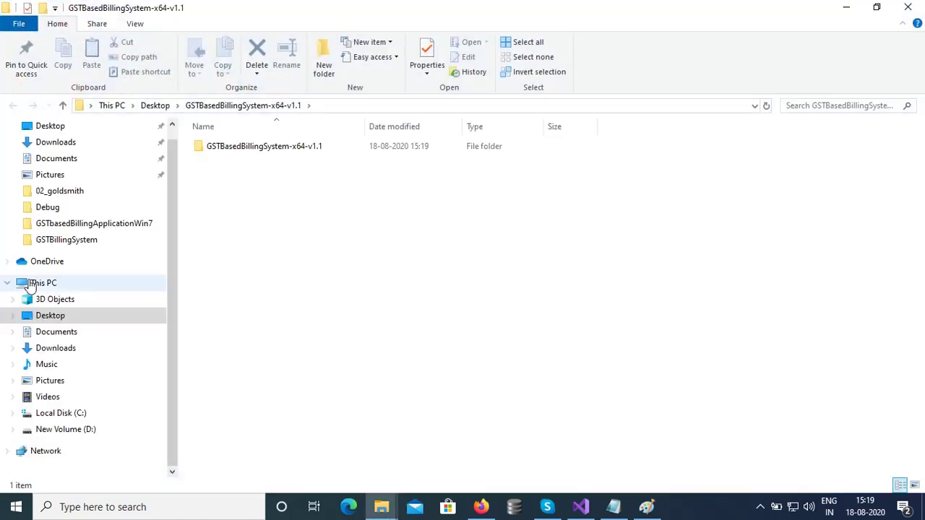
double_click(302, 151)
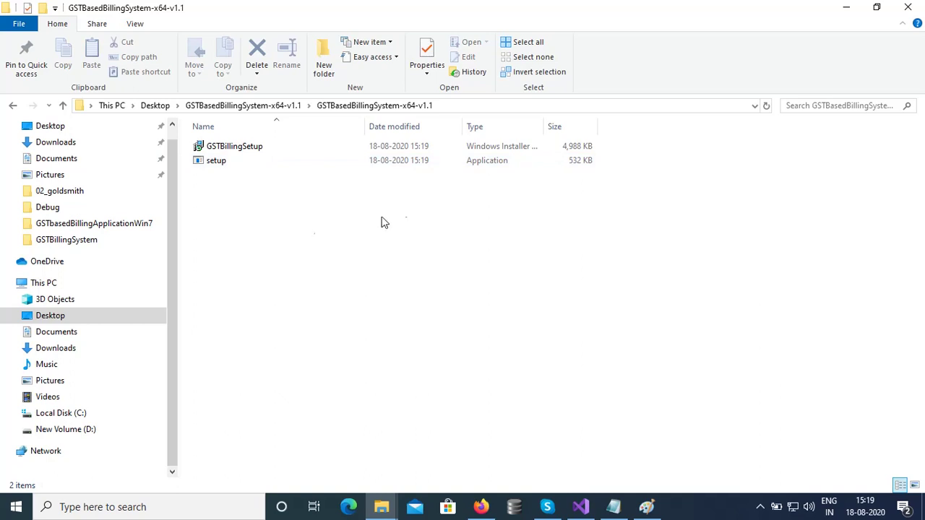
Launch the 532 KB setup application from its right-click Open command.
left_click(216, 168)
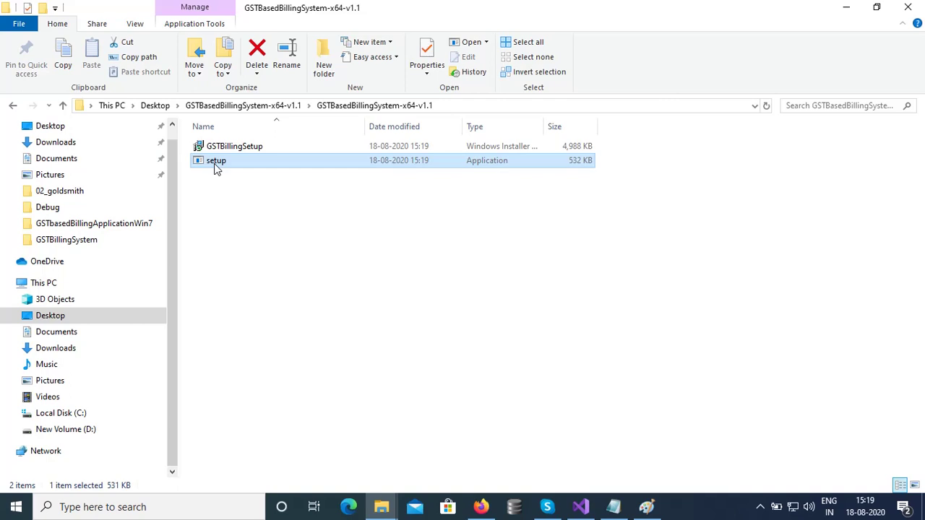
right_click(216, 168)
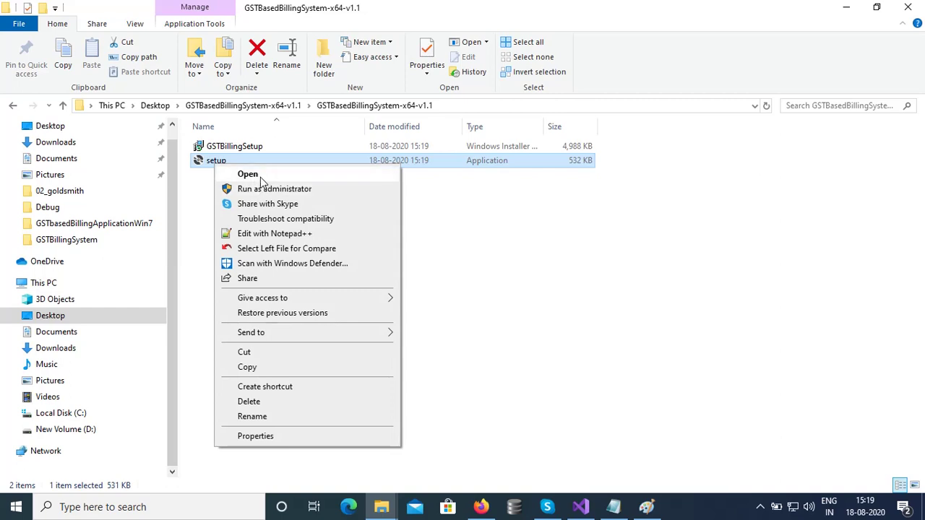
left_click(248, 175)
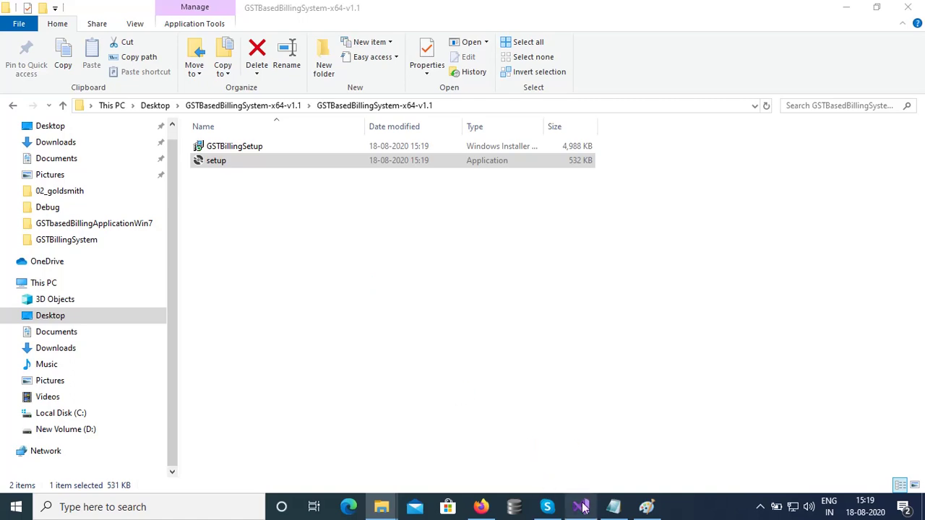
Let setup.exe run past SmartScreen using More info and Run anyway.
mouse_move(584, 508)
left_click(589, 475)
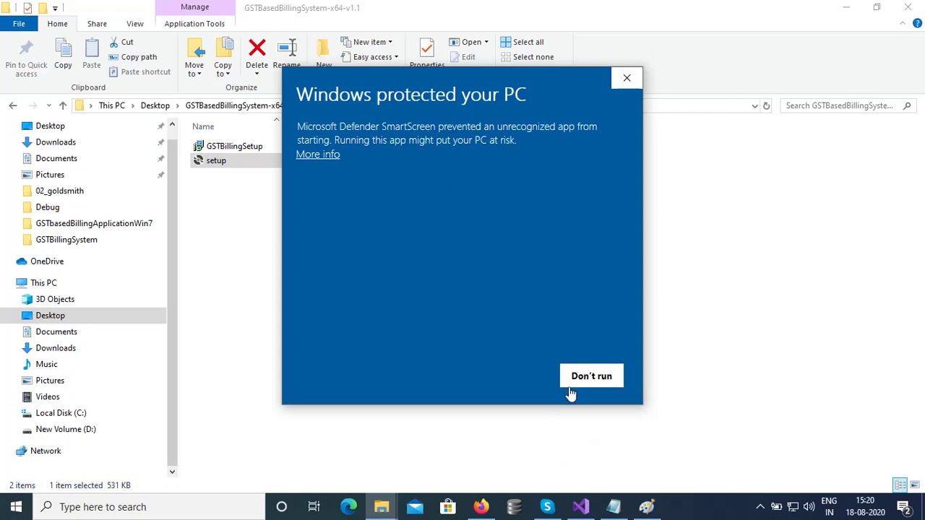
left_click(318, 155)
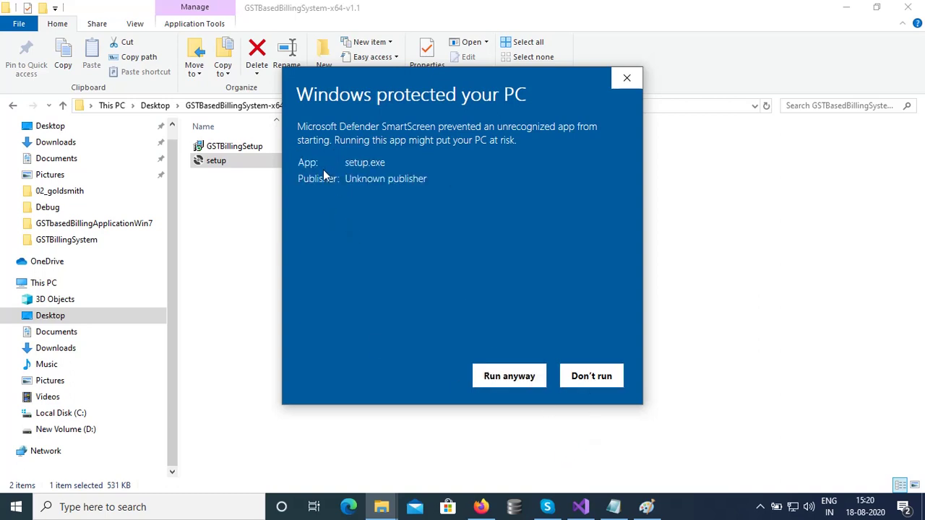
left_click(538, 377)
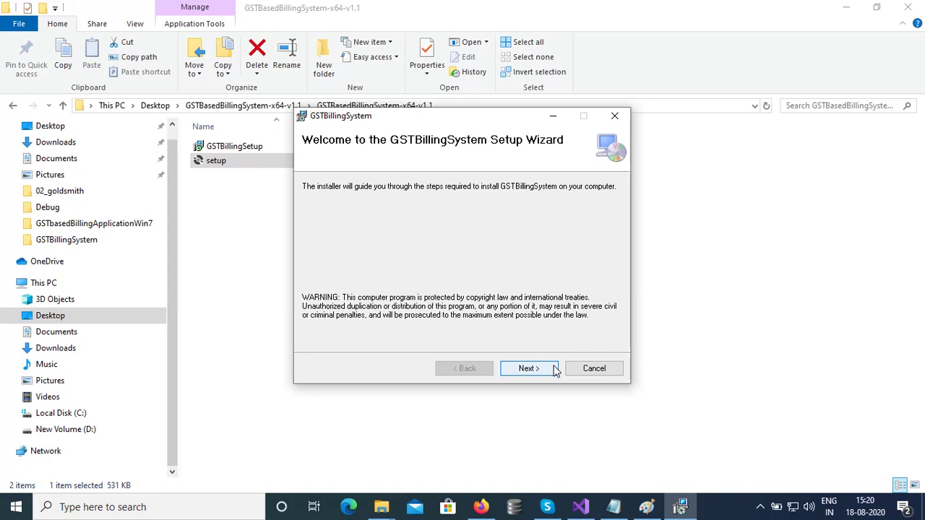
Install GSTBillingSystem to the default Program Files folder for Everyone, then close the wizard.
left_click(528, 368)
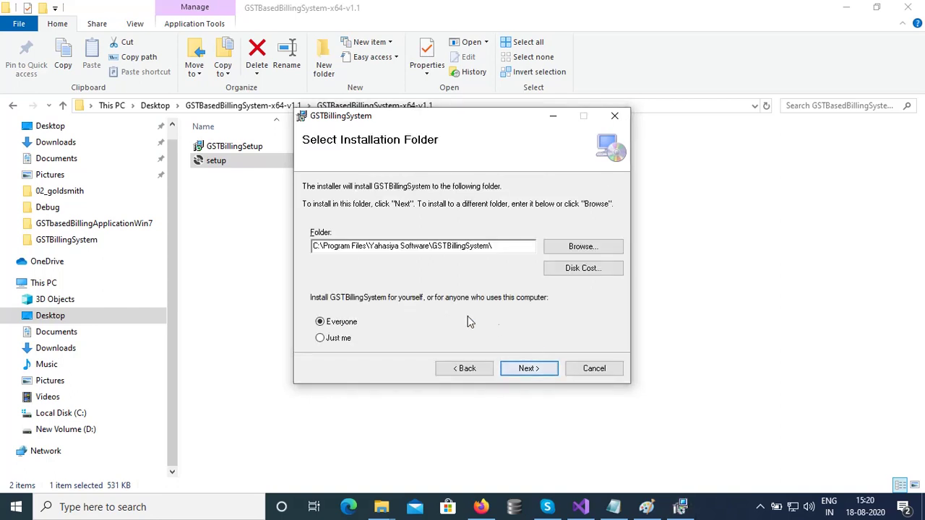
left_click(538, 372)
left_click(537, 371)
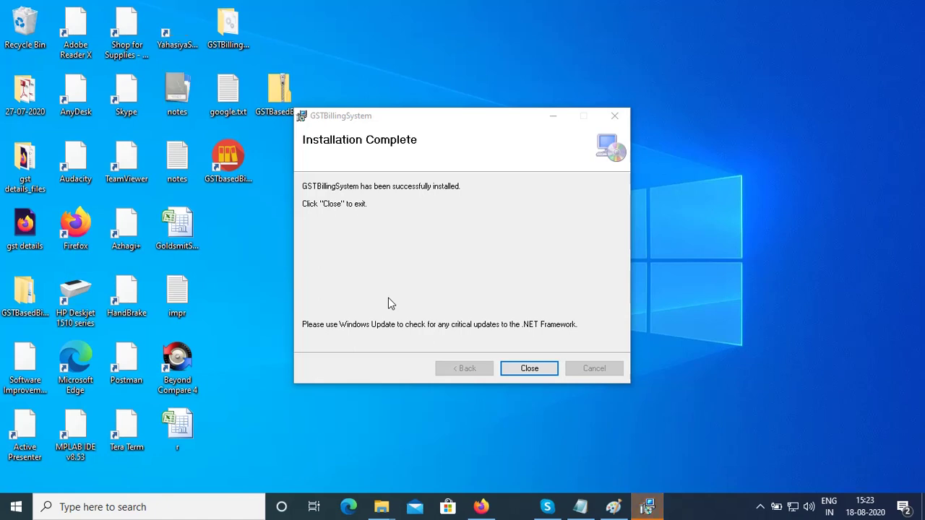
left_click(530, 369)
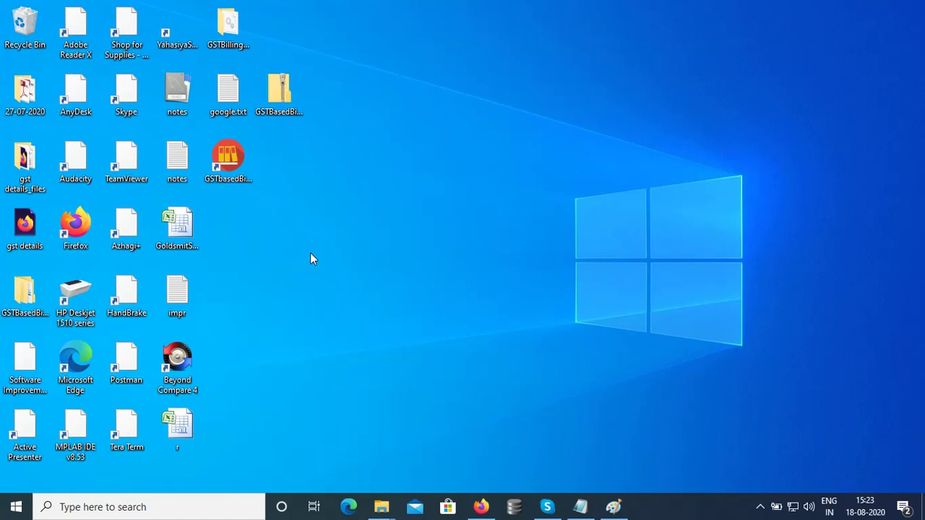
Select the new GSTbasedBillingSystem desktop shortcut and refresh the desktop.
left_click(243, 177)
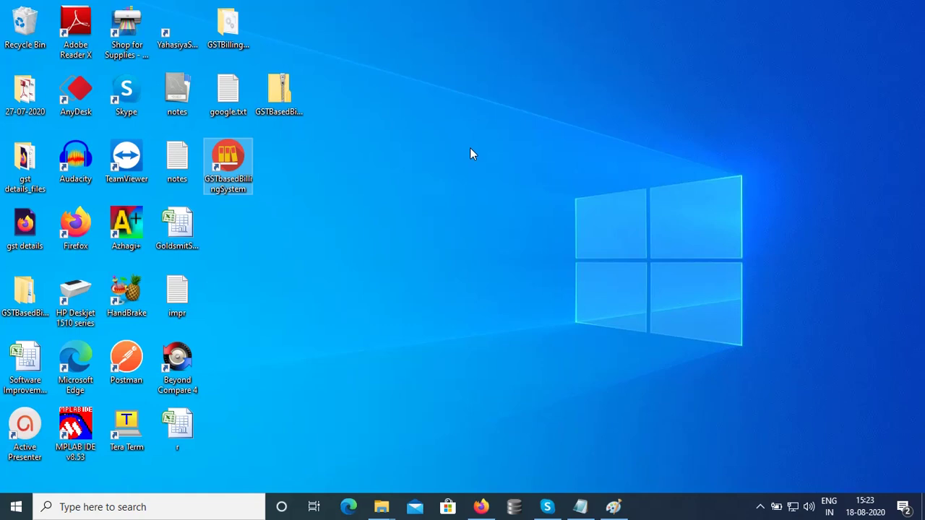
right_click(469, 150)
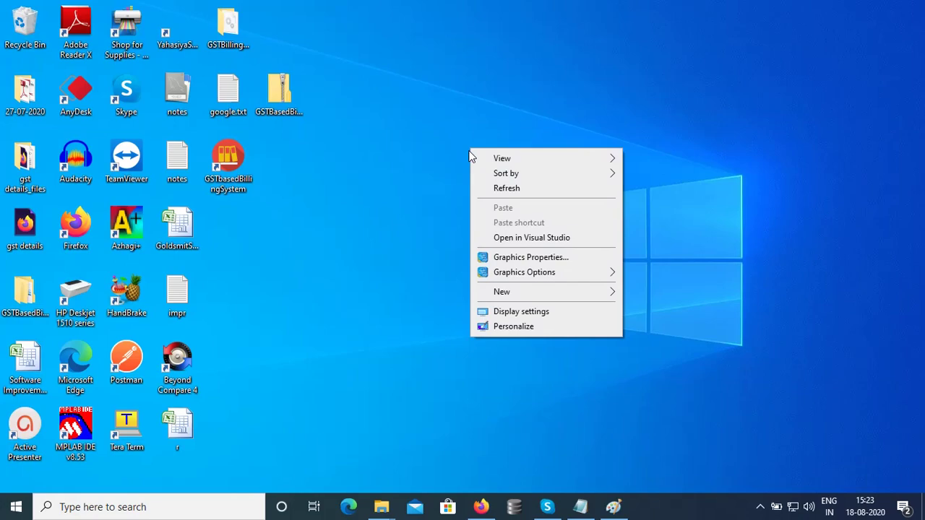
left_click(498, 189)
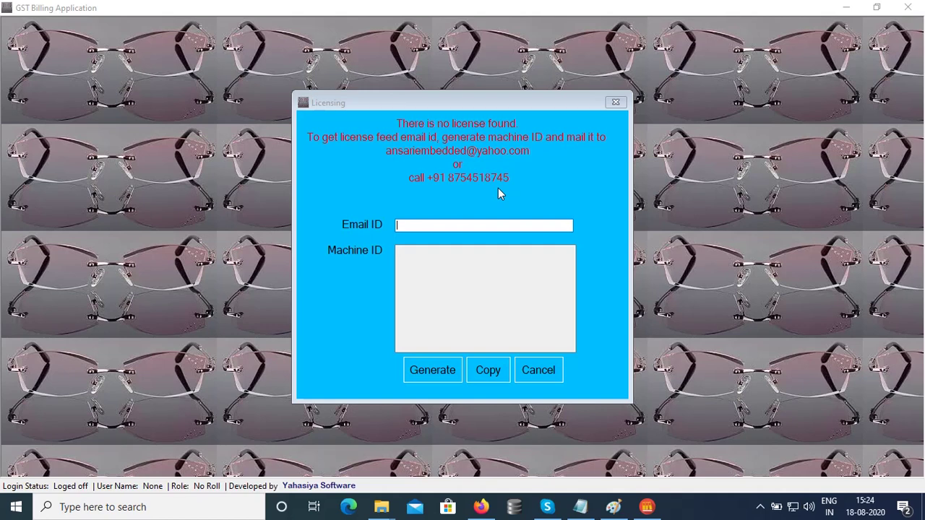
Enter the user's e-mail address in Email ID, generate the Machine ID, and copy the key.
left_click(469, 226)
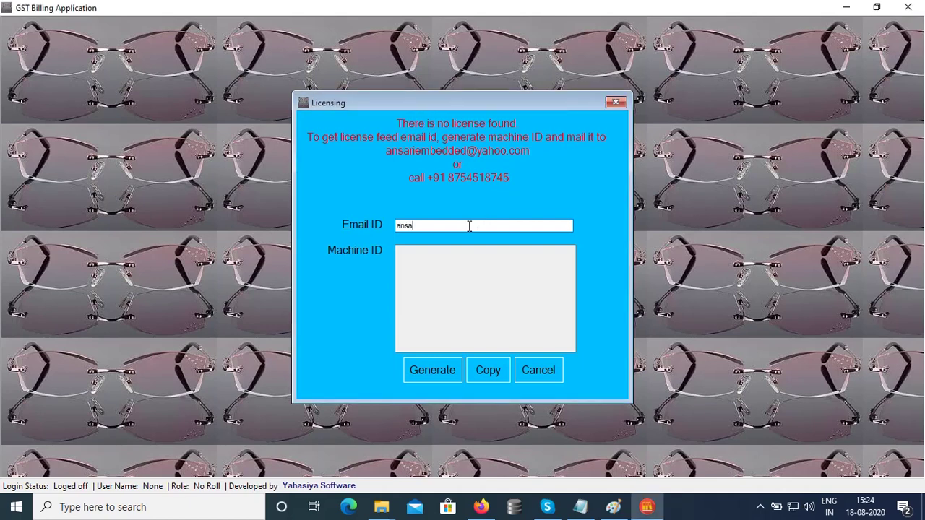
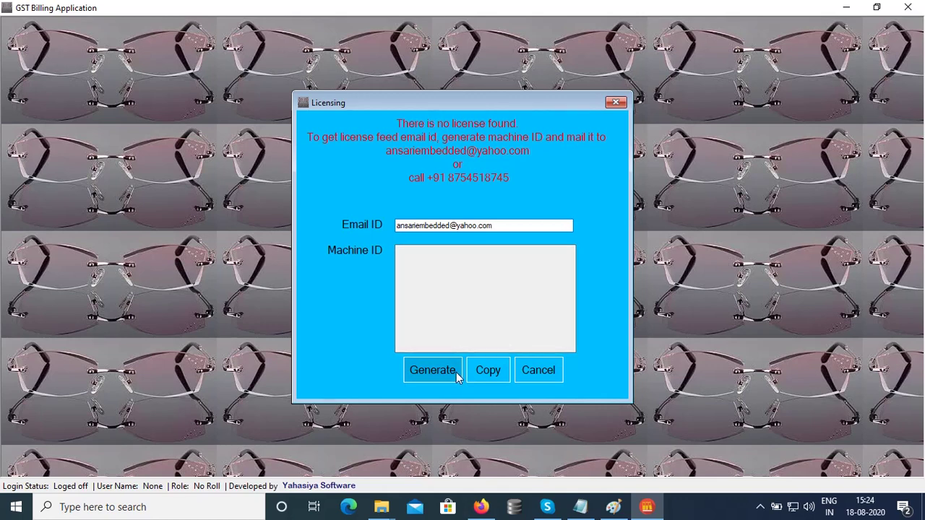
left_click(456, 372)
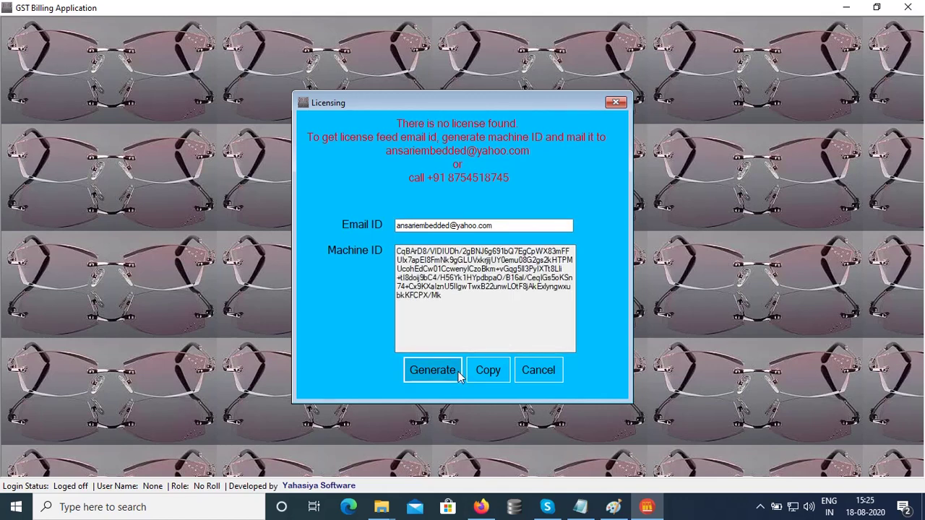
left_click(446, 299)
left_click_drag(446, 298, 395, 250)
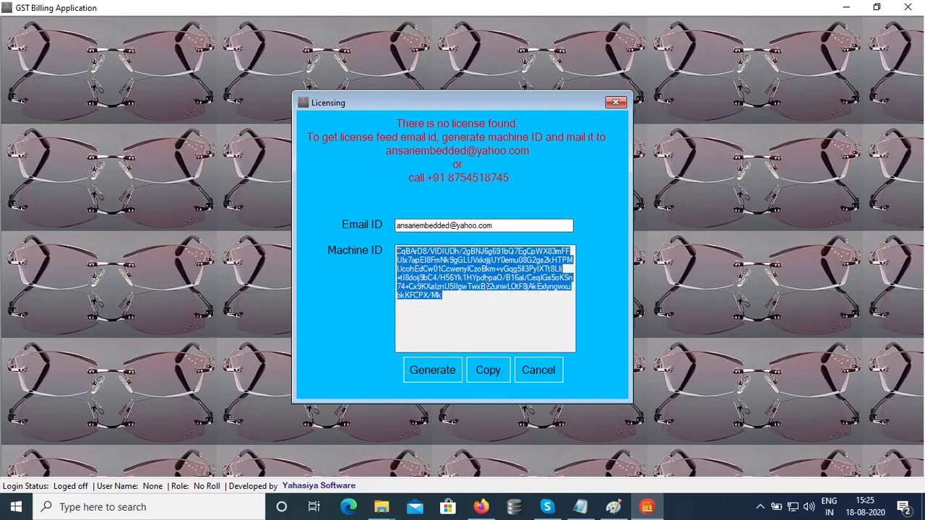
left_click(492, 376)
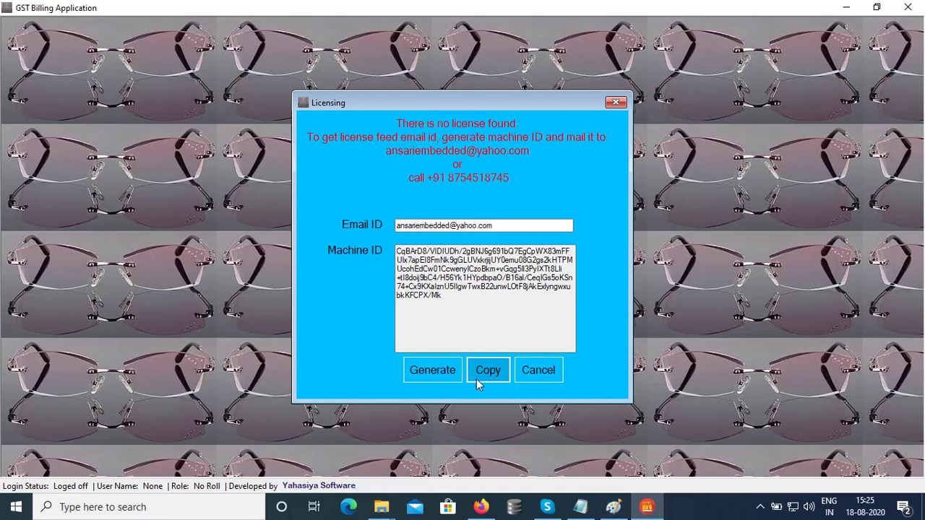
Reveal the hidden system tray icons.
left_click(761, 507)
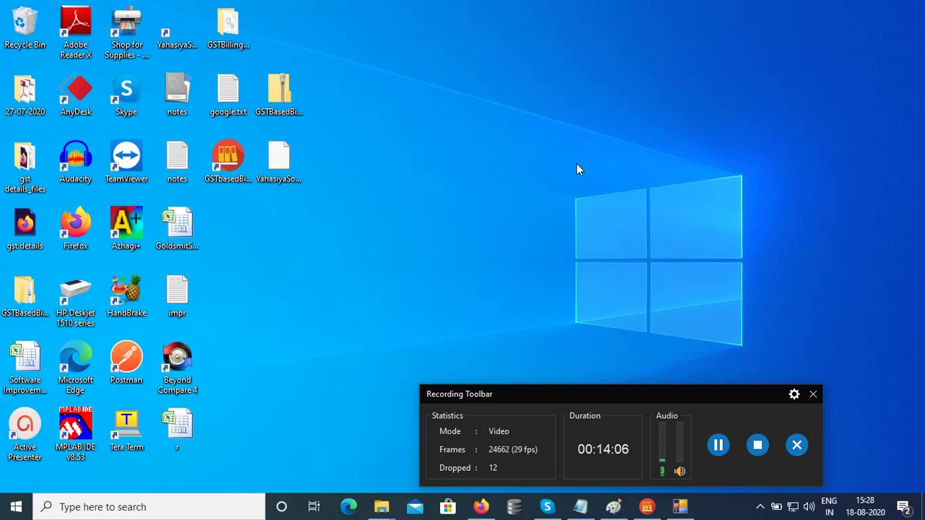
Copy the new YahasiyaSoftware.License file and browse the C: drive for the install folder.
right_click(276, 165)
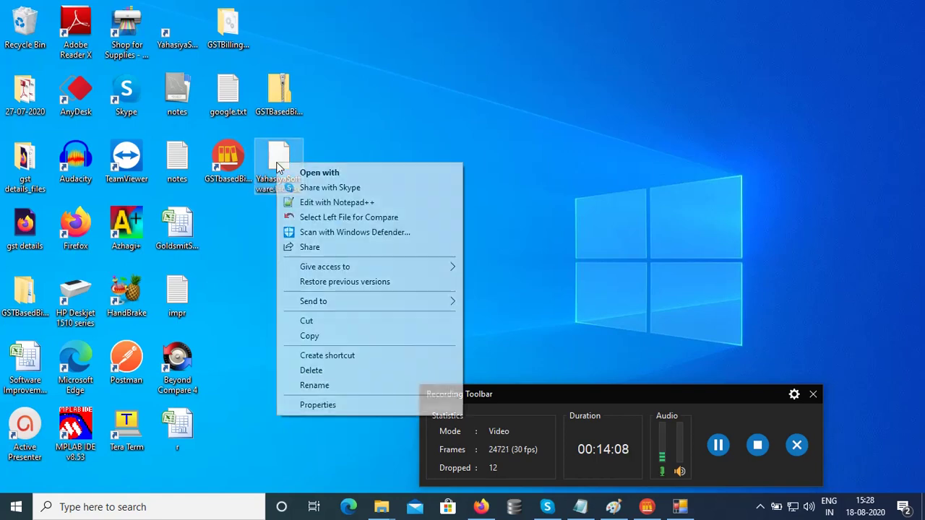
left_click(321, 337)
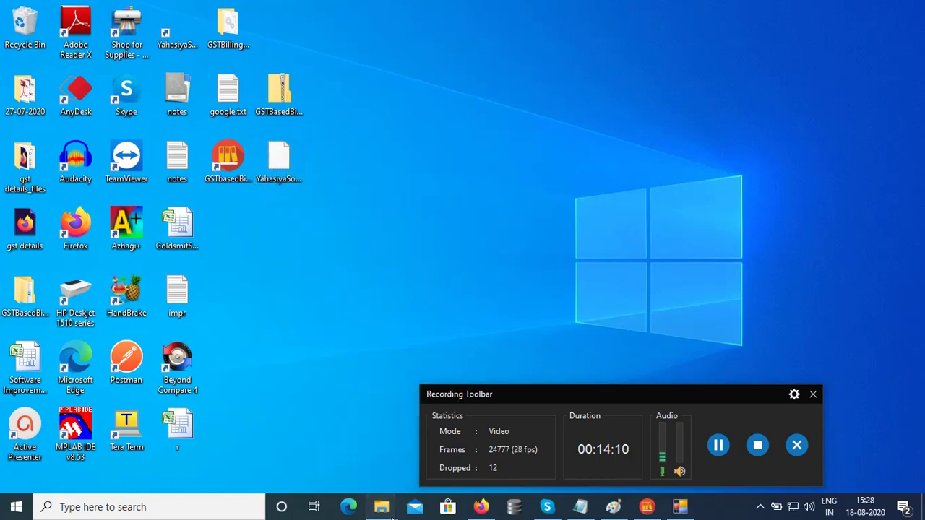
mouse_move(390, 512)
left_click(279, 478)
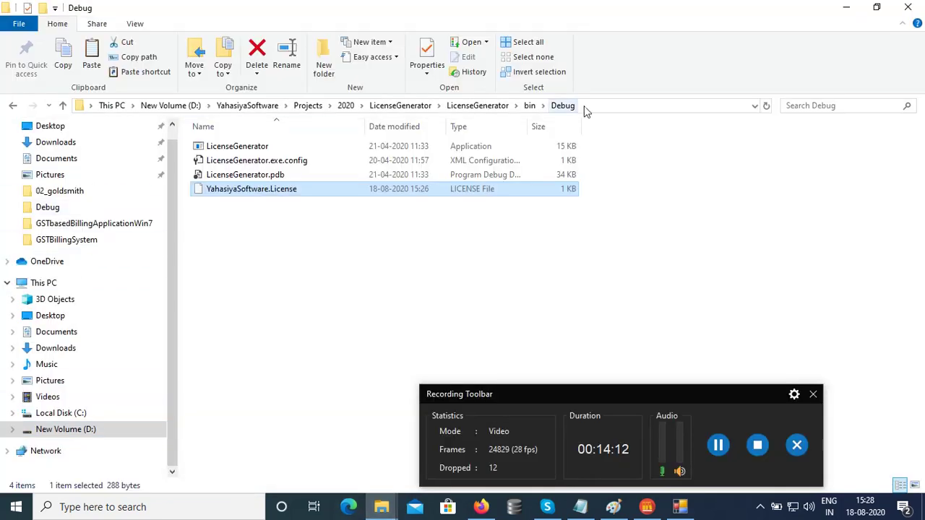
left_click(253, 106)
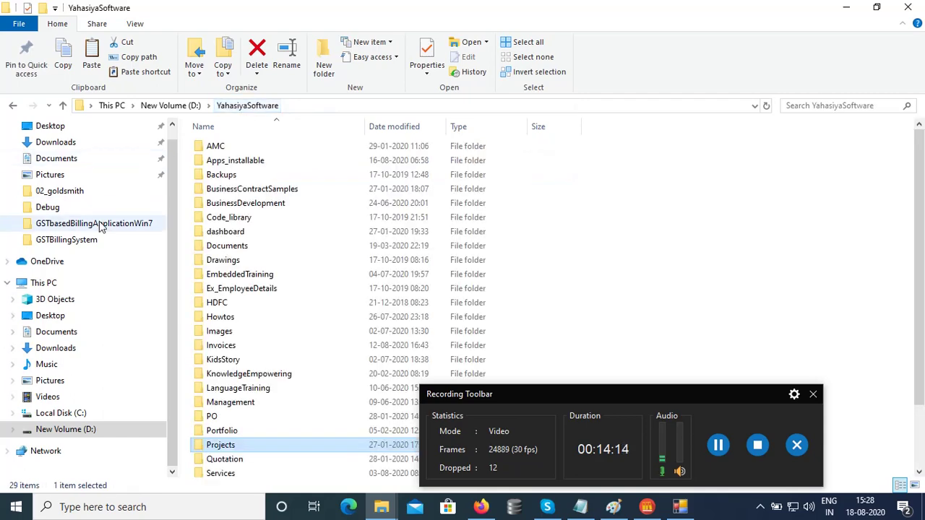
left_click(96, 415)
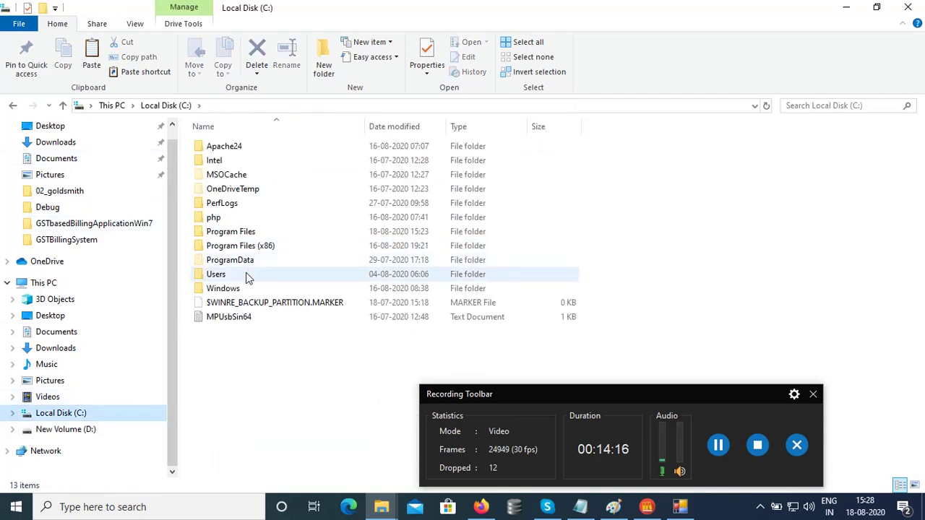
double_click(244, 246)
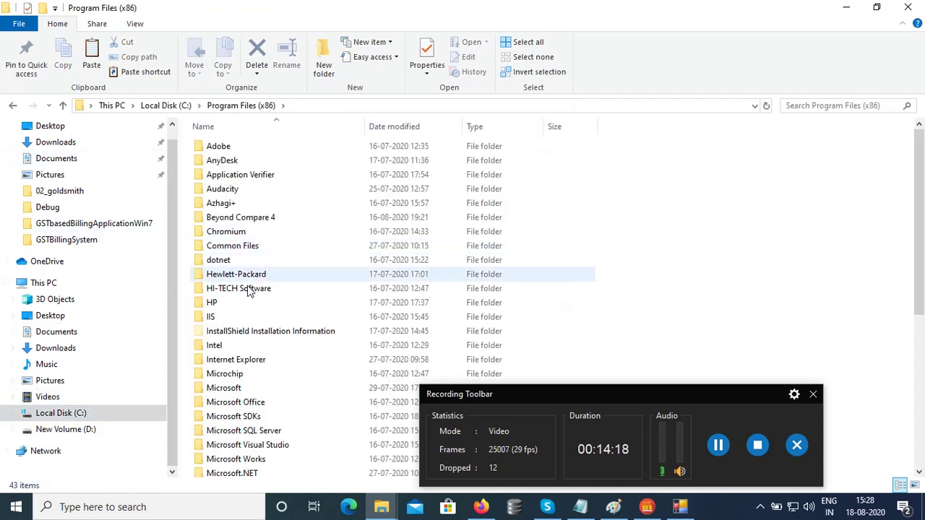
scroll(251, 300, "down", 6)
scroll(254, 305, "down", 1)
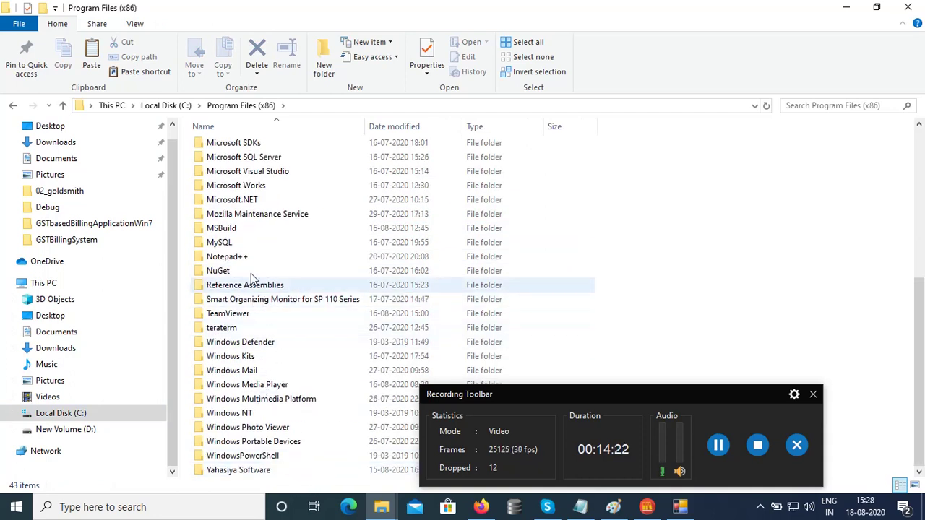
Paste the licence file into Program Files > Yahasiya Software > GSTBillingSystem, granting administrator permission.
left_click(78, 415)
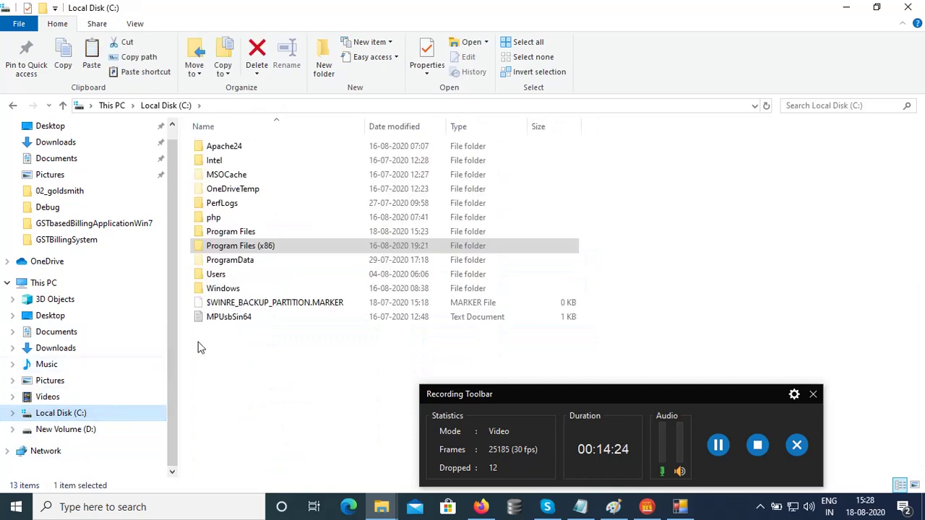
double_click(241, 235)
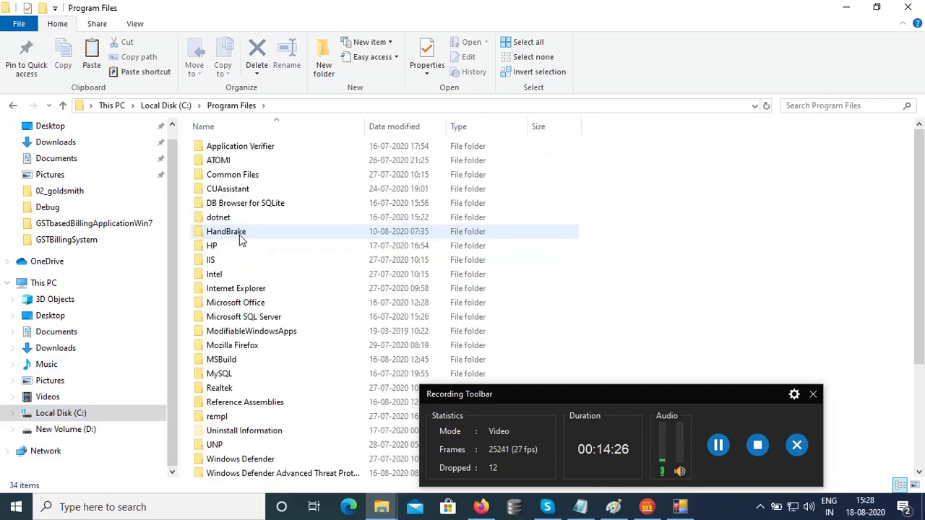
scroll(242, 240, "down", 3)
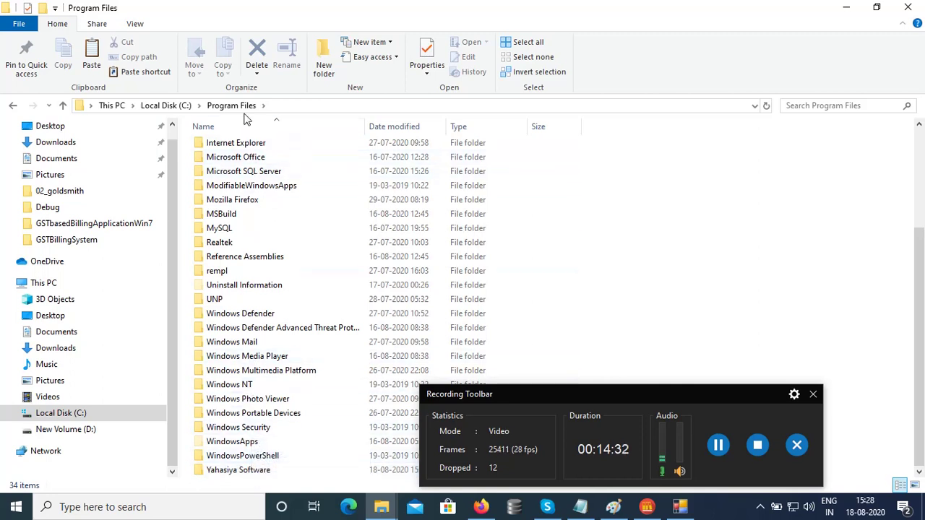
double_click(252, 474)
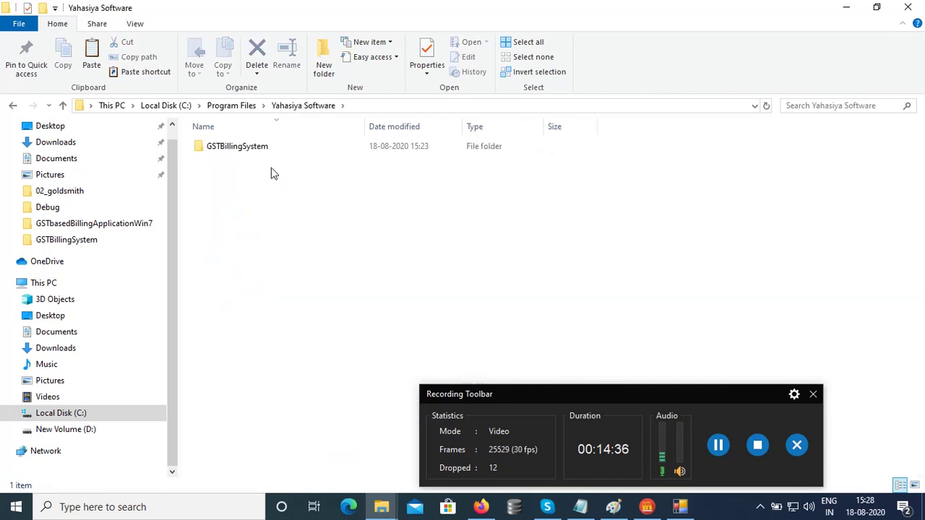
double_click(257, 149)
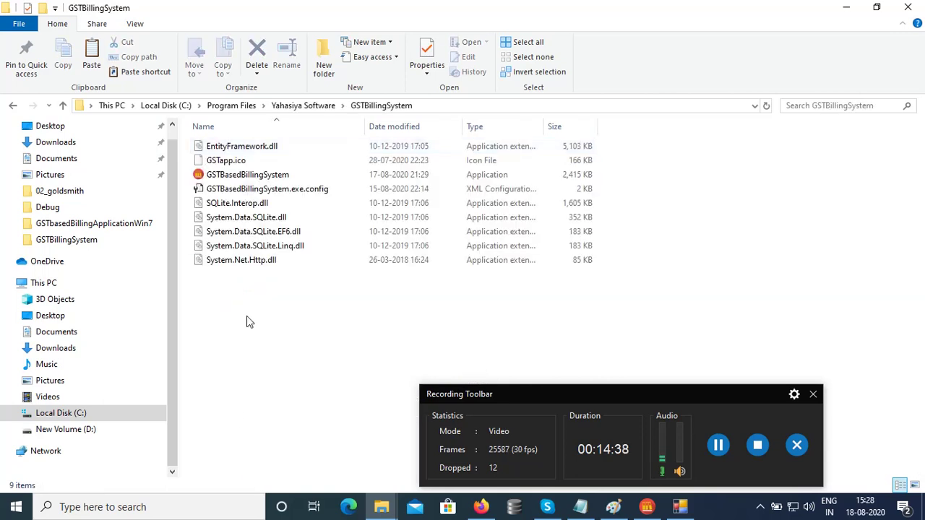
right_click(246, 323)
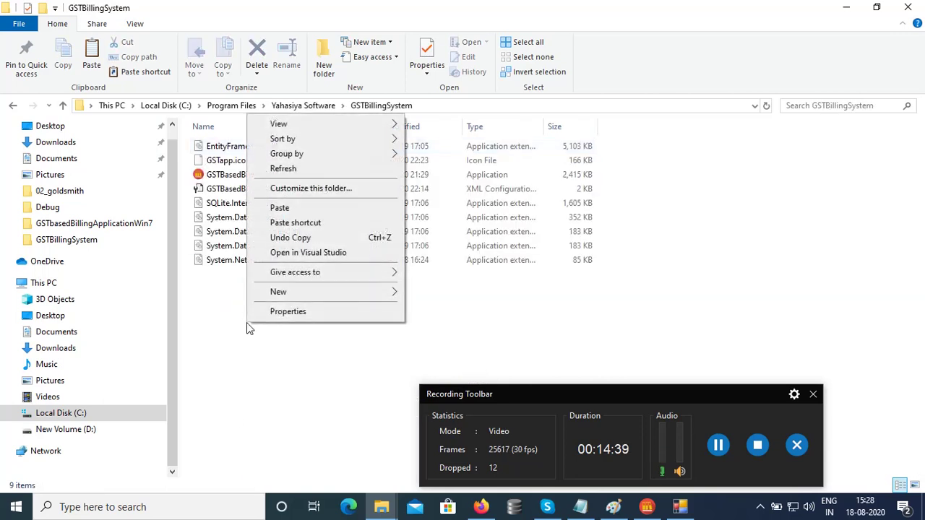
left_click(285, 208)
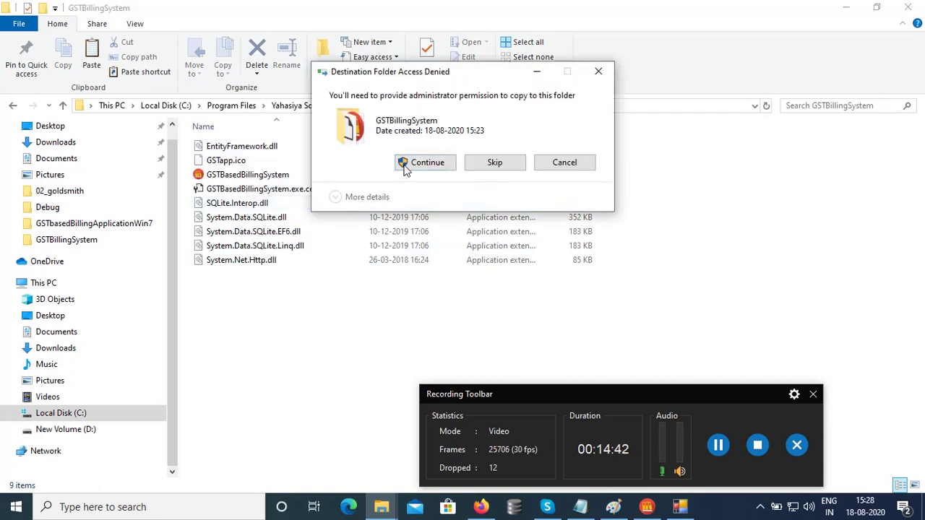
left_click(411, 165)
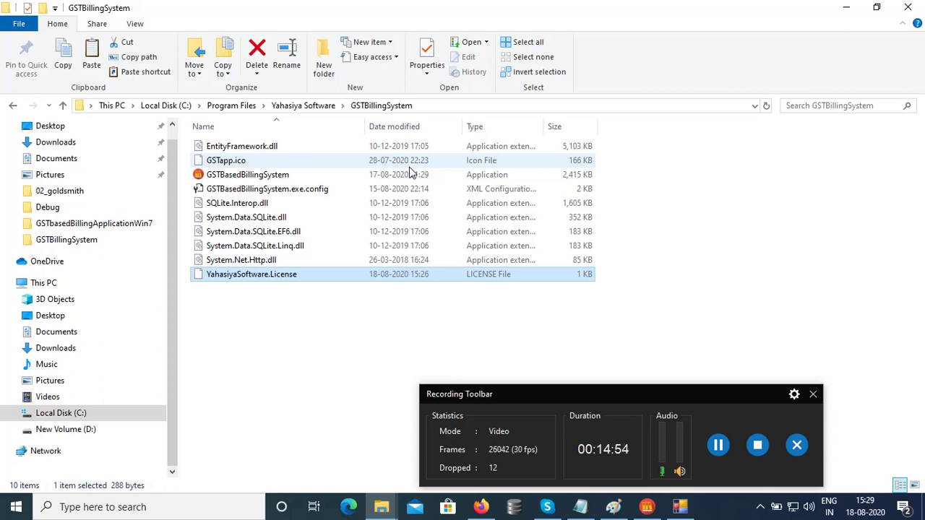
Close File Explorer, refresh the desktop, and dismiss the 'Instance already running' message.
left_click(908, 13)
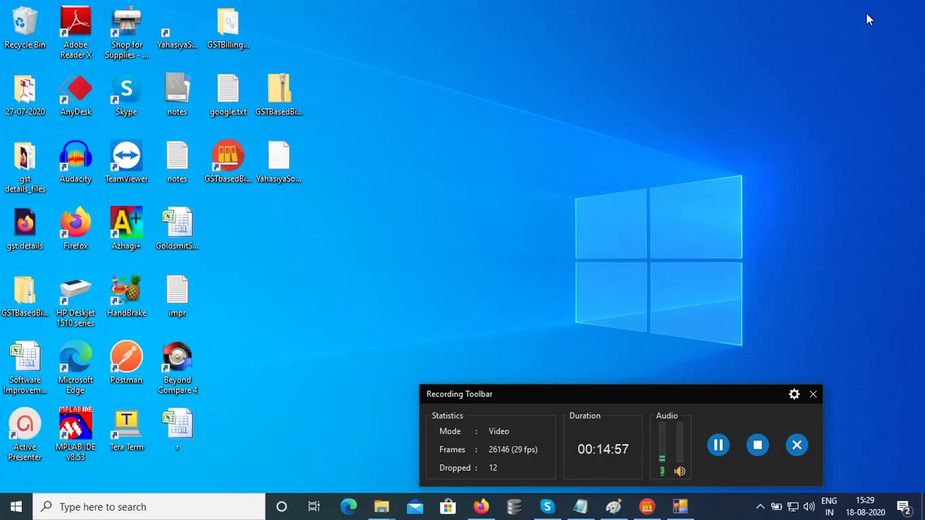
right_click(547, 120)
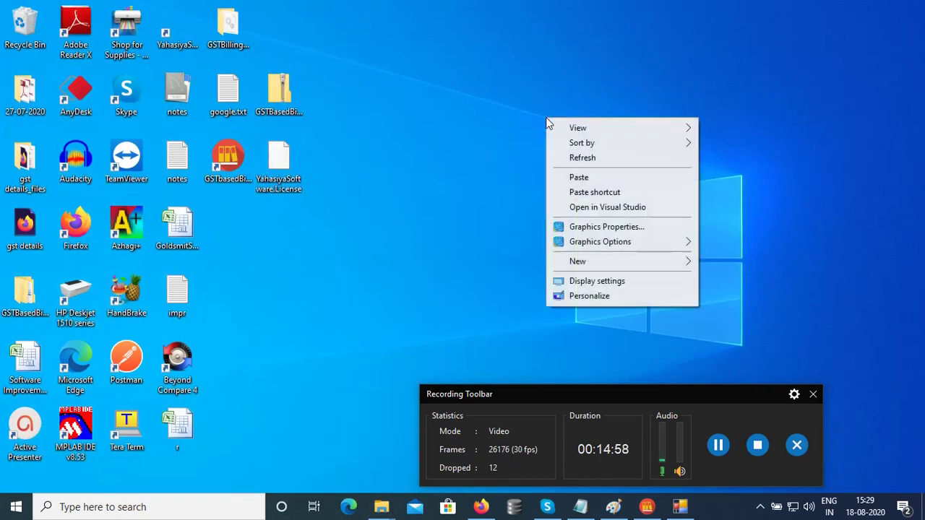
left_click(592, 160)
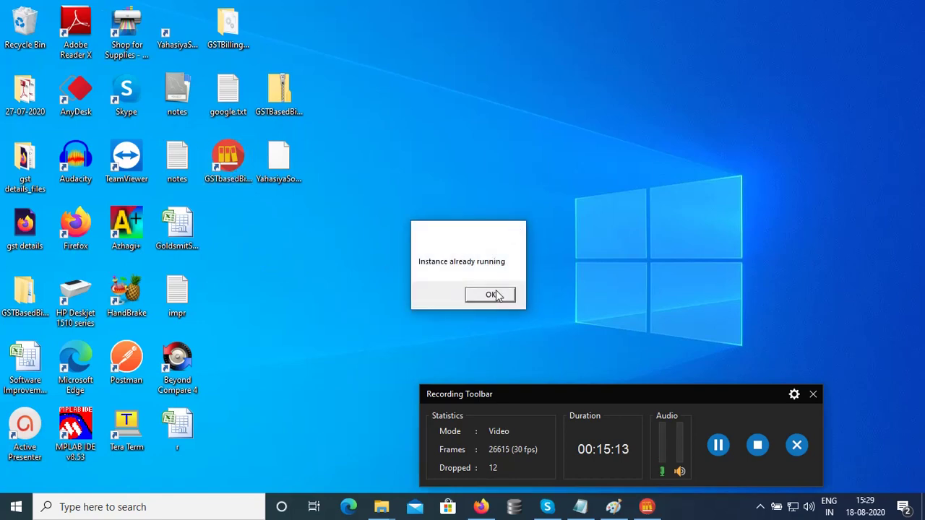
left_click(498, 294)
Close the Licensing dialog and the GST Billing Application window.
left_click(647, 508)
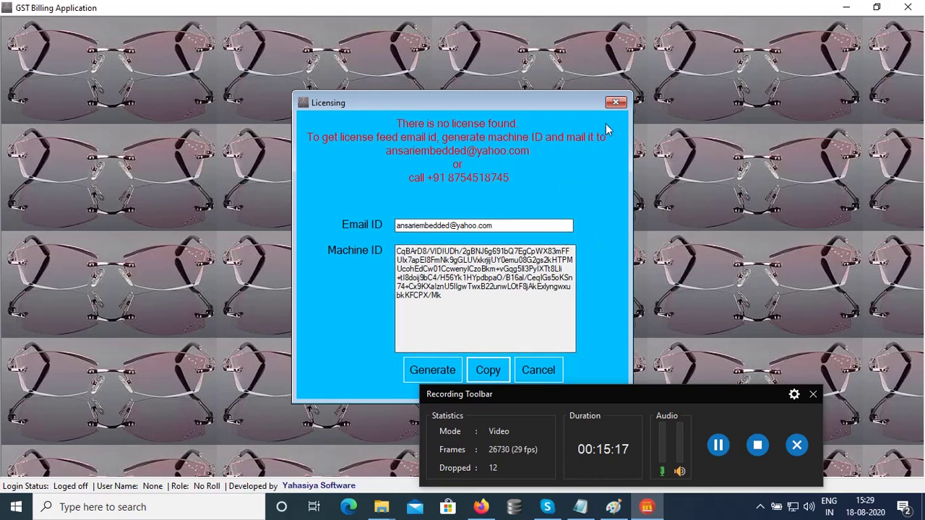
left_click(617, 103)
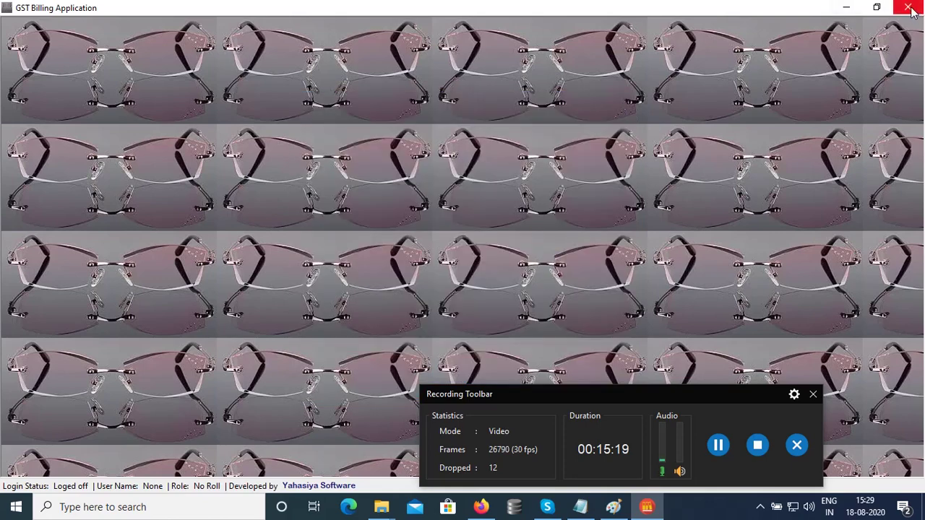
left_click(908, 7)
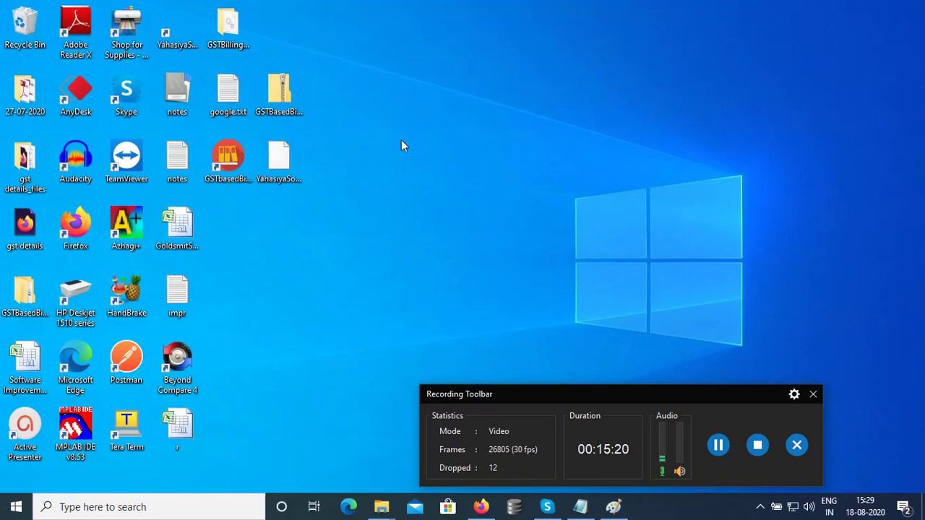
Launch GSTbasedBillingSystem from the desktop and sign in with the administrator user name and password.
double_click(239, 162)
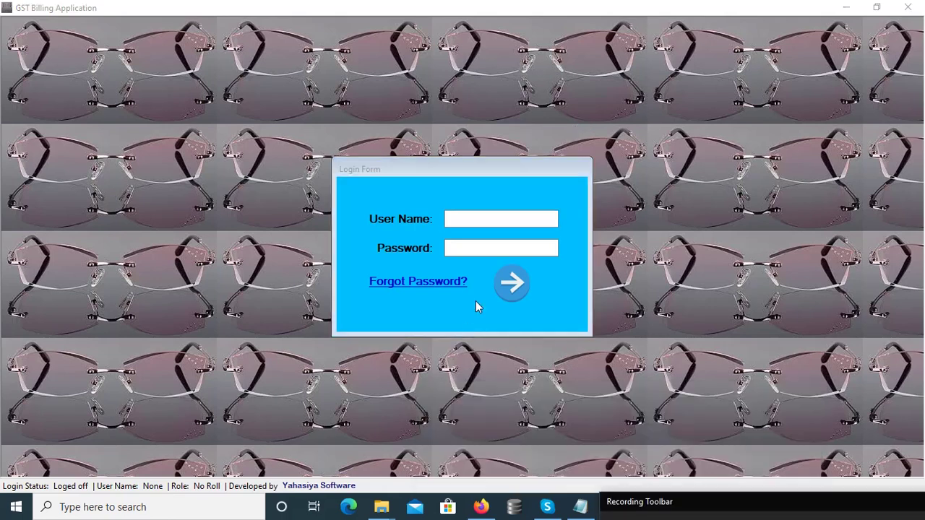
left_click(481, 219)
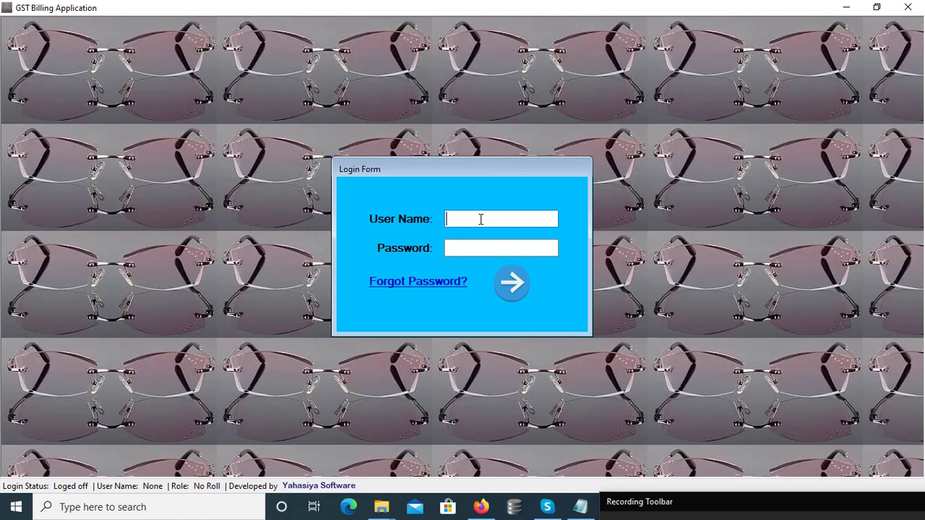
type("admin")
key("Tab")
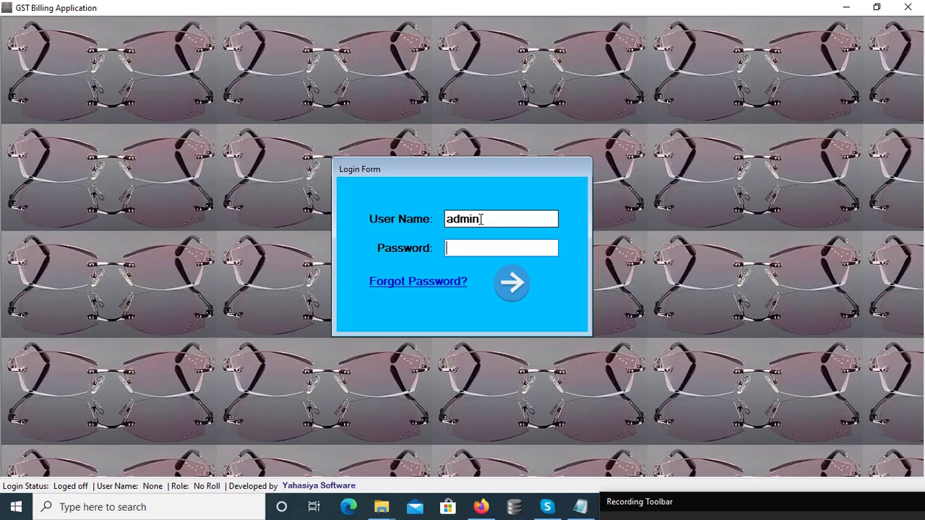
type("admin123")
left_click(509, 283)
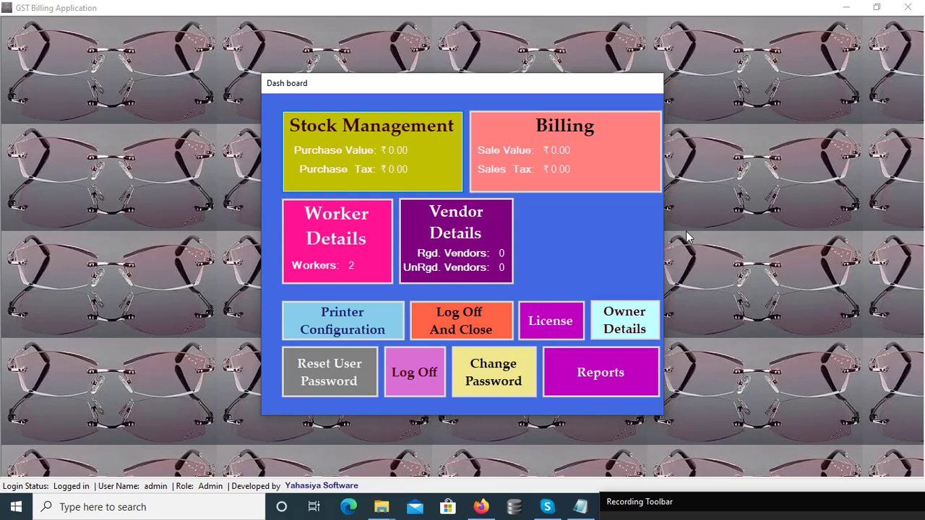
View the License details showing an active Demo licence expiring 17-09-2020, then close them.
left_click(544, 326)
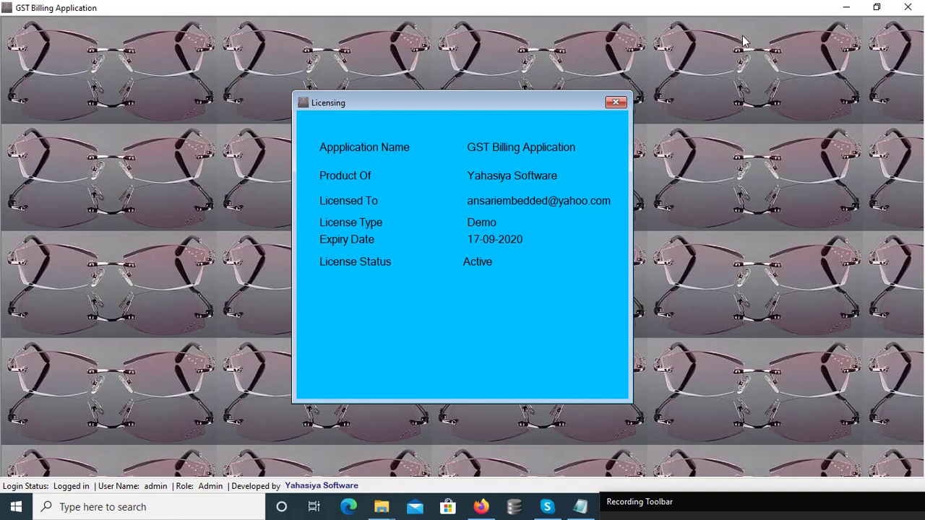
left_click(616, 103)
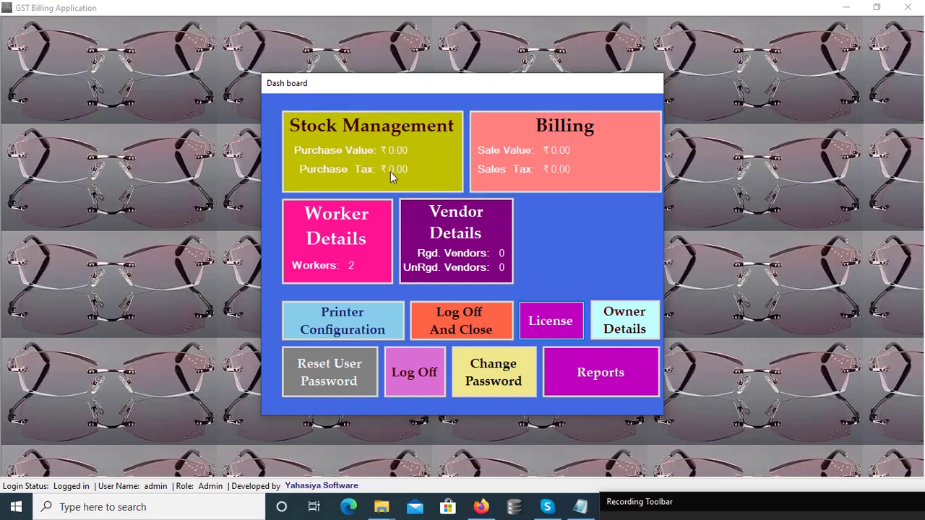
Open the StockDetails form from the Stock Management tile.
left_click(430, 152)
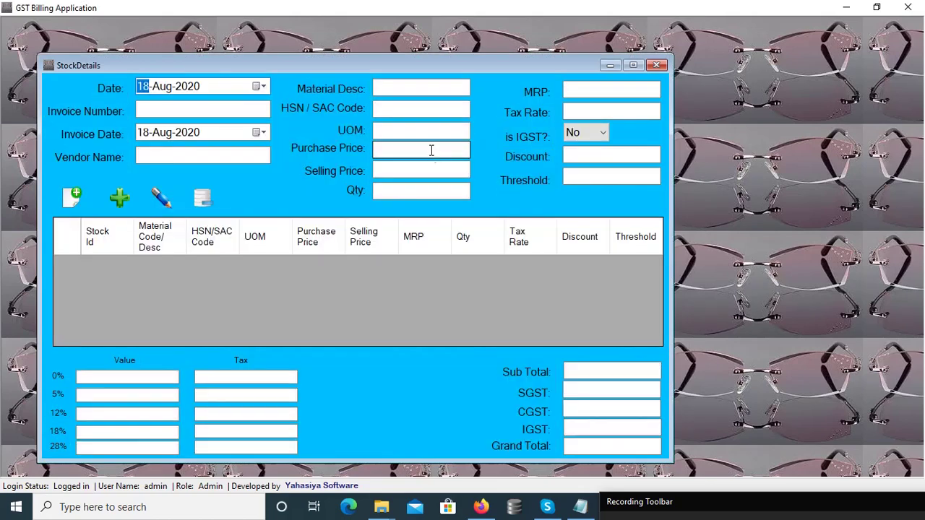
Enter invoice number 1234 and vendor name Kala Traders, keeping the invoice date.
left_click_drag(358, 66, 433, 38)
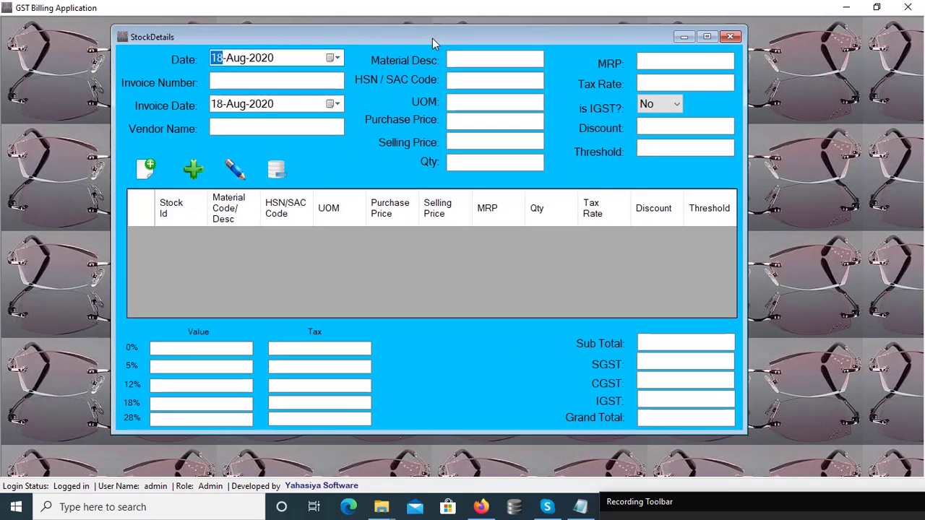
left_click(283, 83)
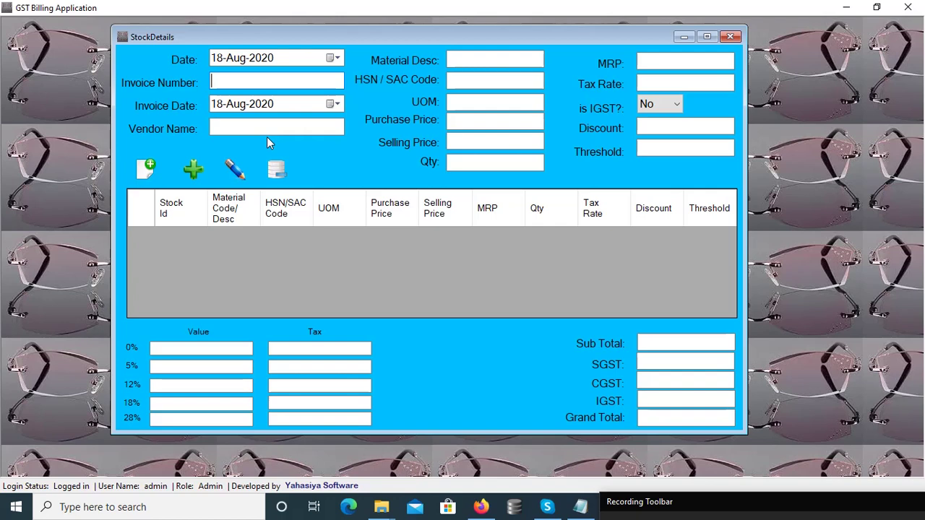
type("1234")
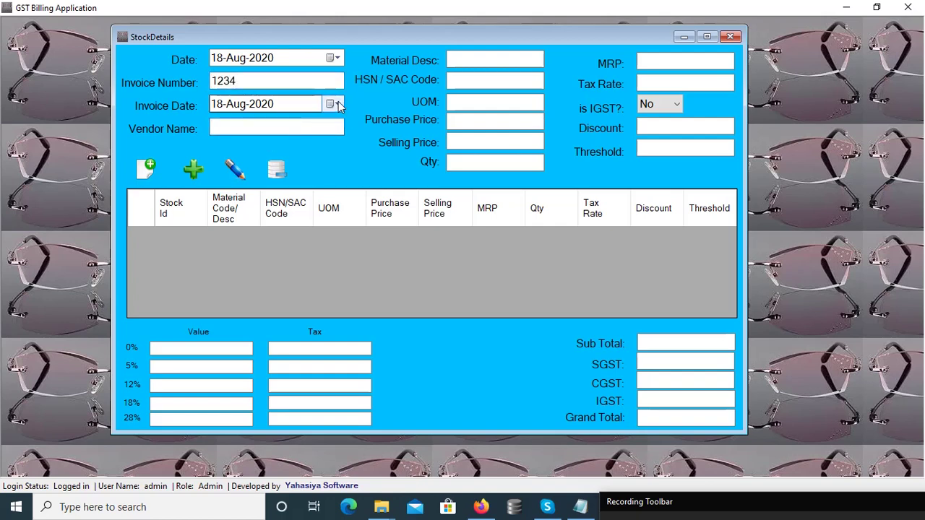
left_click(339, 104)
left_click(339, 104)
left_click(283, 129)
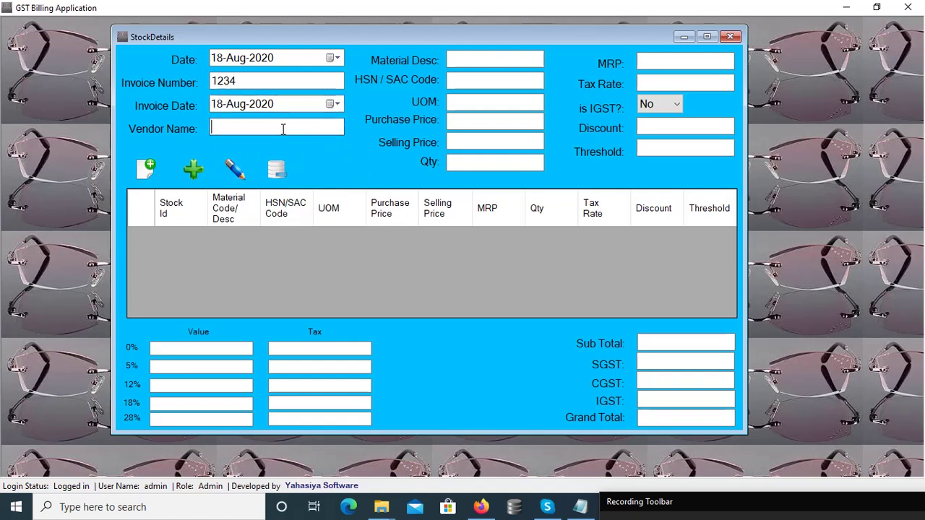
type("Kala Traders")
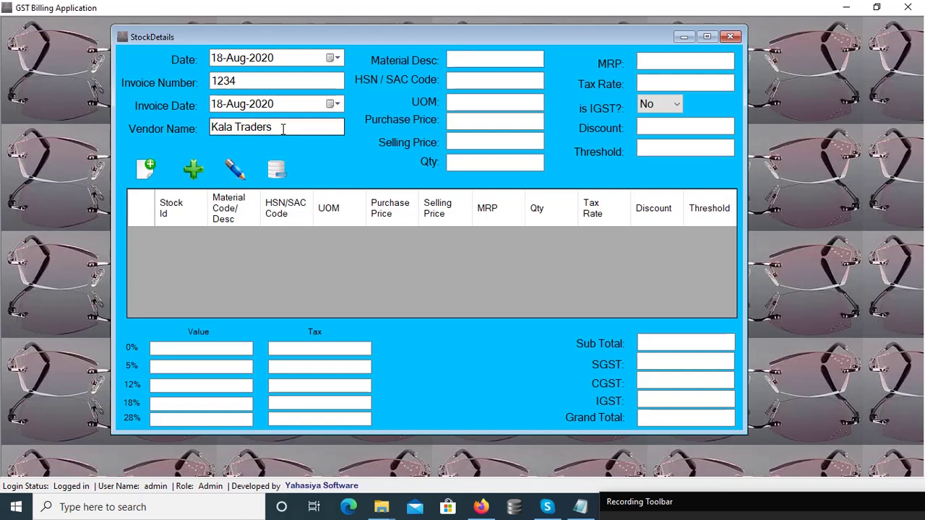
Enter the material description 'Iron bar'.
type("iron bar")
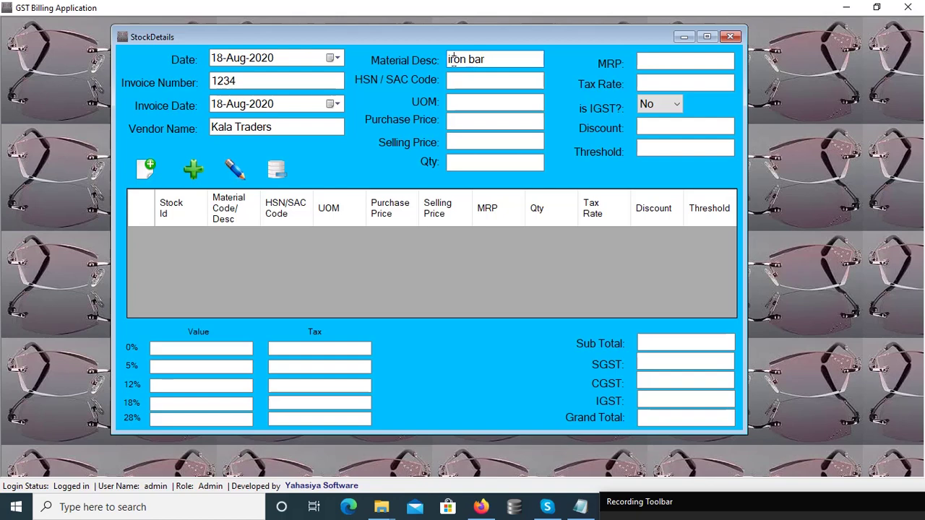
left_click(453, 60)
key("BackSpace")
type("I")
key("Tab")
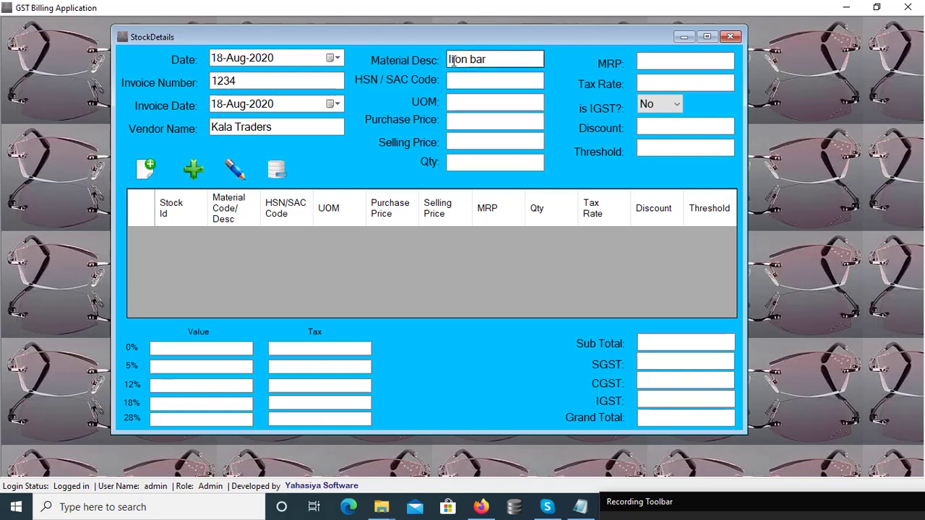
Fill HSN 7839, unit PC, purchase 70, selling 75, quantity 3000, MRP 80, tax 5%.
type("7839")
left_click(479, 104)
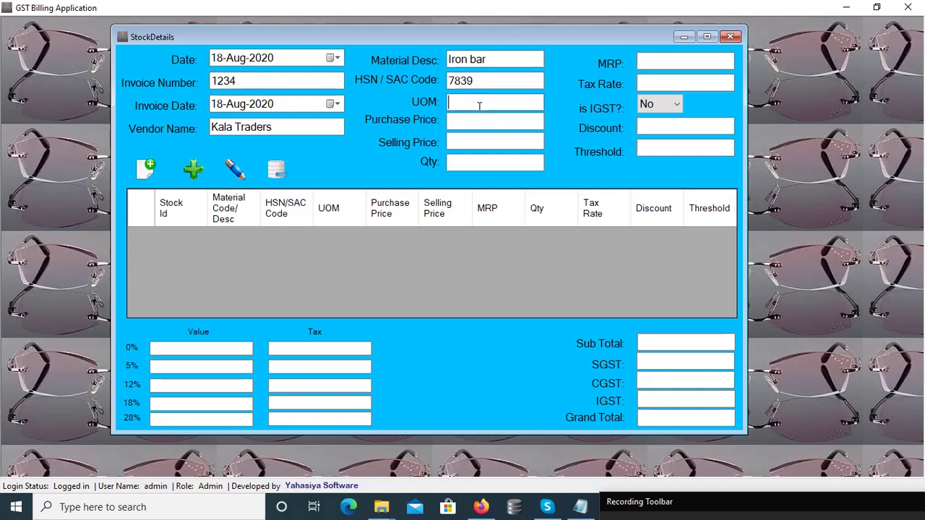
type("PC")
left_click(479, 119)
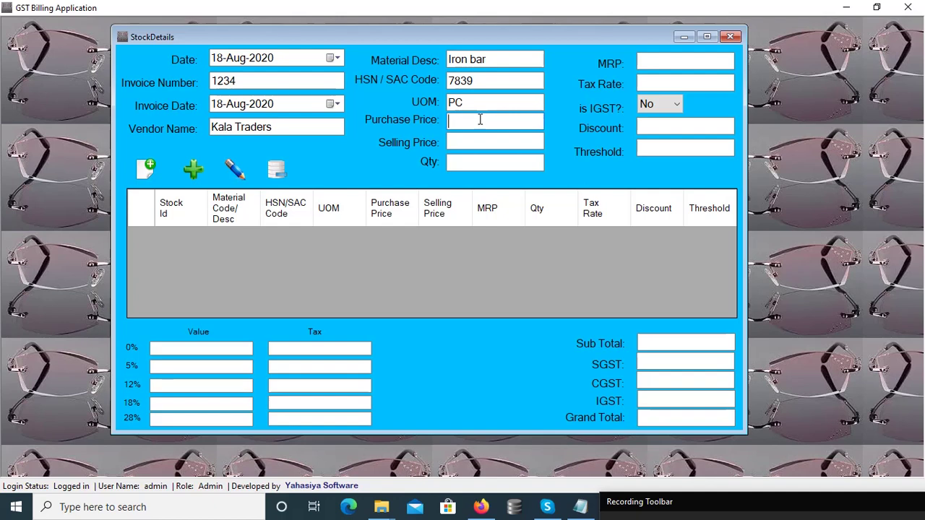
type("70")
key("Tab")
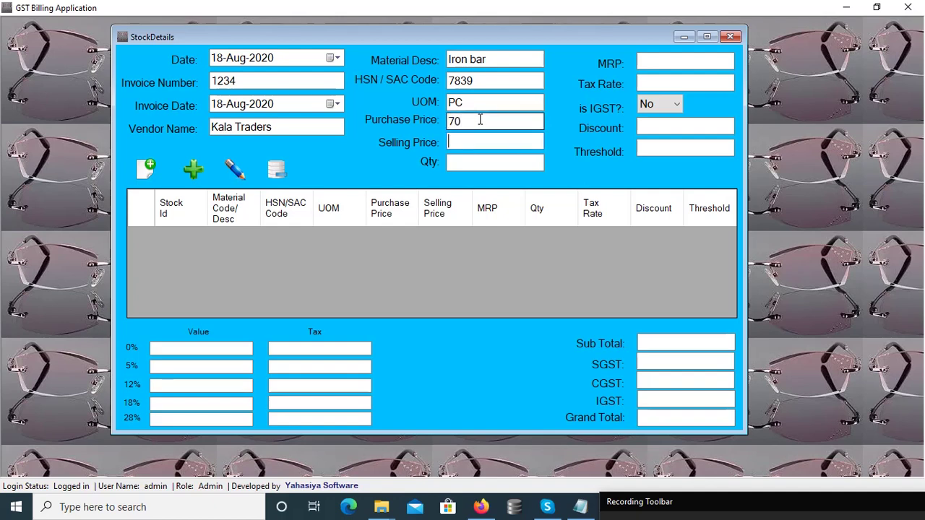
type("75")
key("Tab")
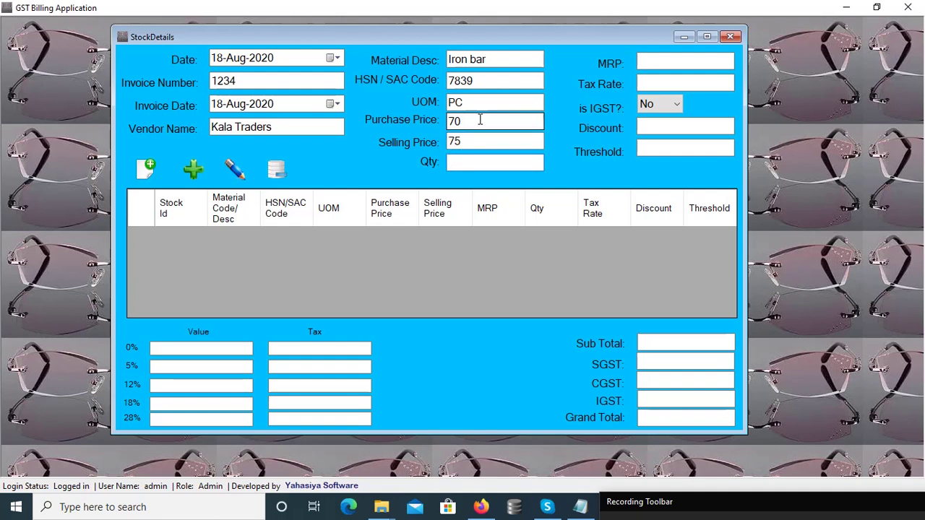
type("3000")
key("Tab")
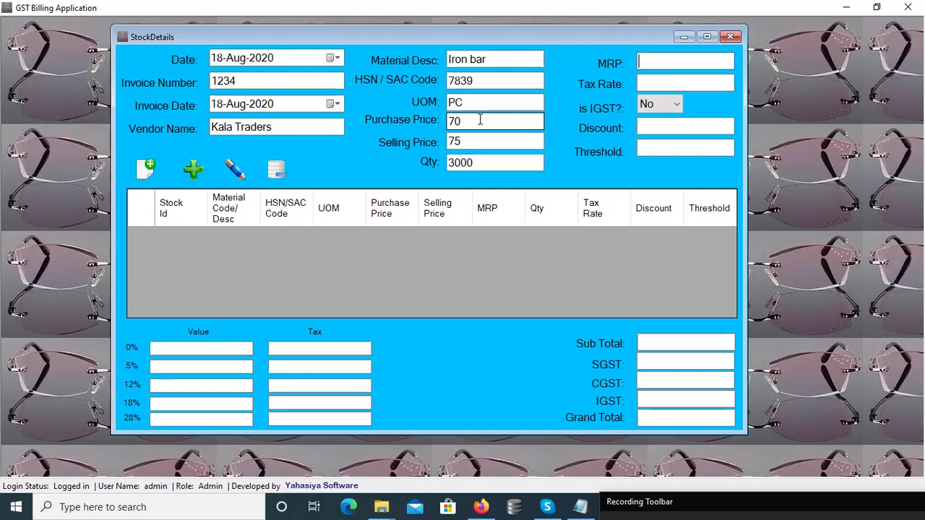
type("80")
key("Tab")
type("5")
key("Tab")
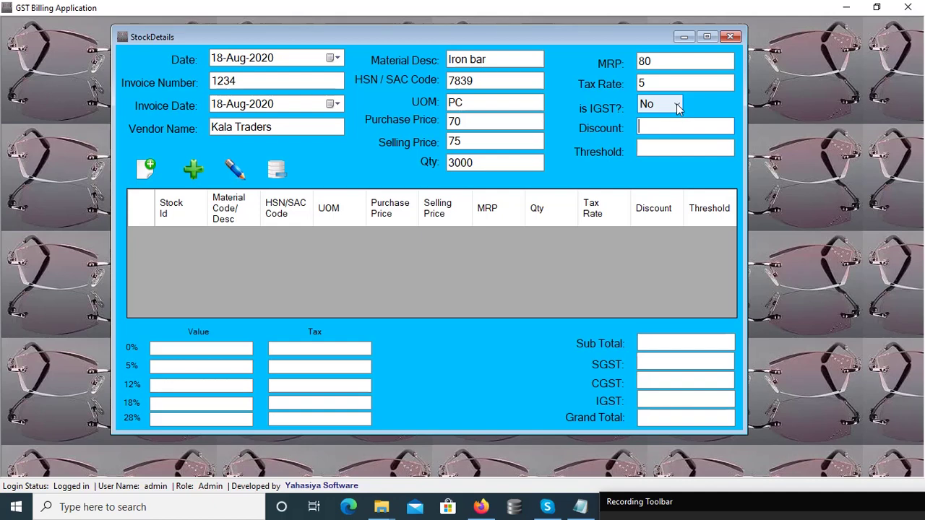
Leave is IGST? set to No and move focus to the Add button.
left_click(677, 106)
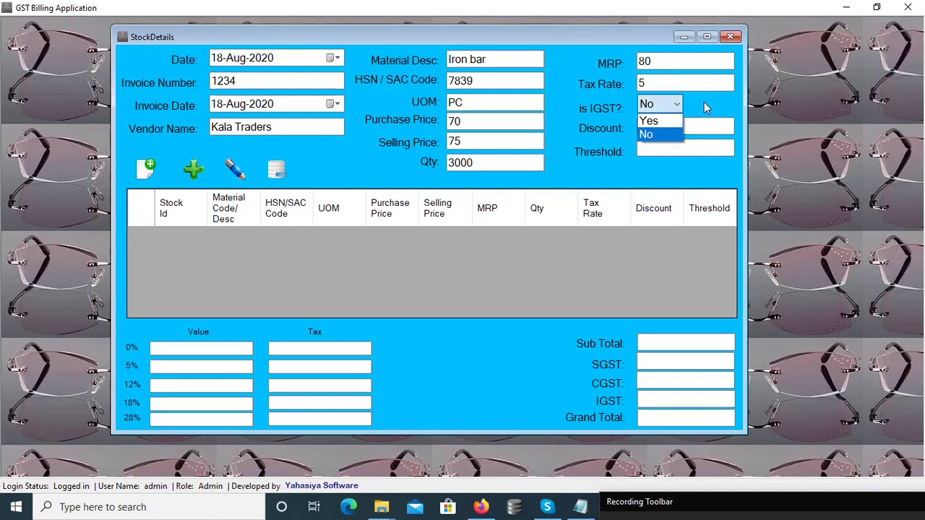
left_click(705, 103)
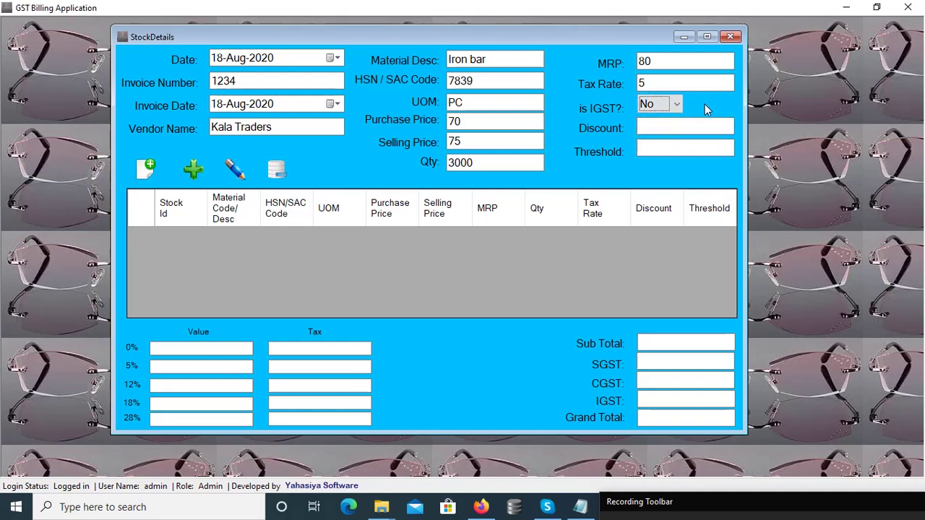
left_click(681, 129)
key("Tab")
key("Tab")
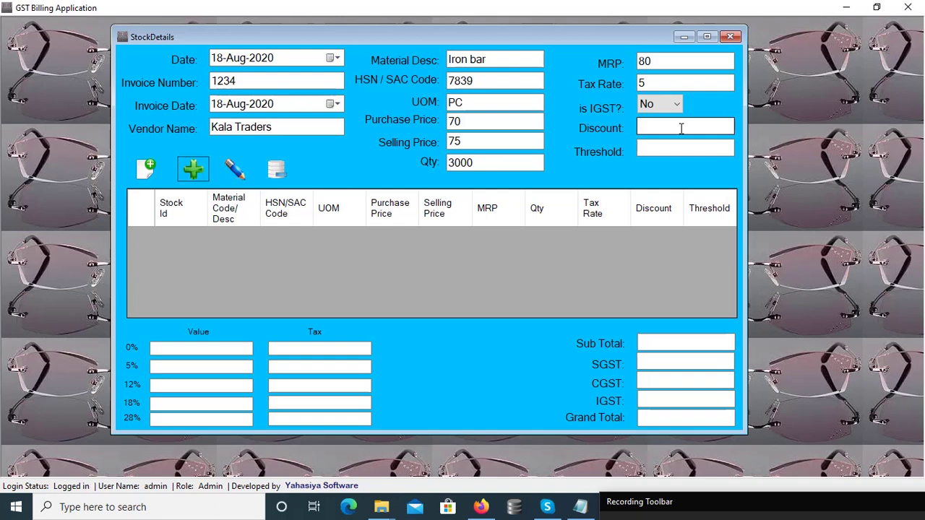
Add the Iron bar row and check the 5% slab: ₹2,00,000.00 value, ₹10,000.00 tax.
key("Return")
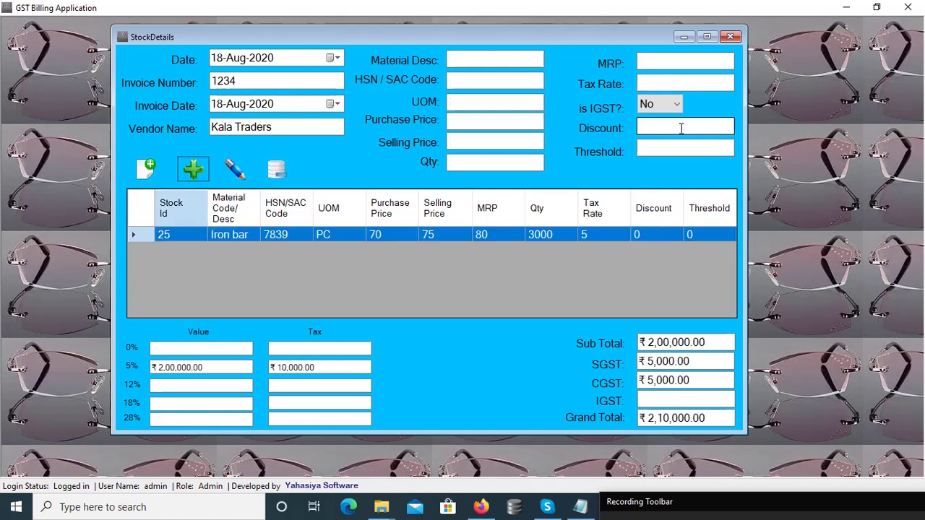
left_click(509, 166)
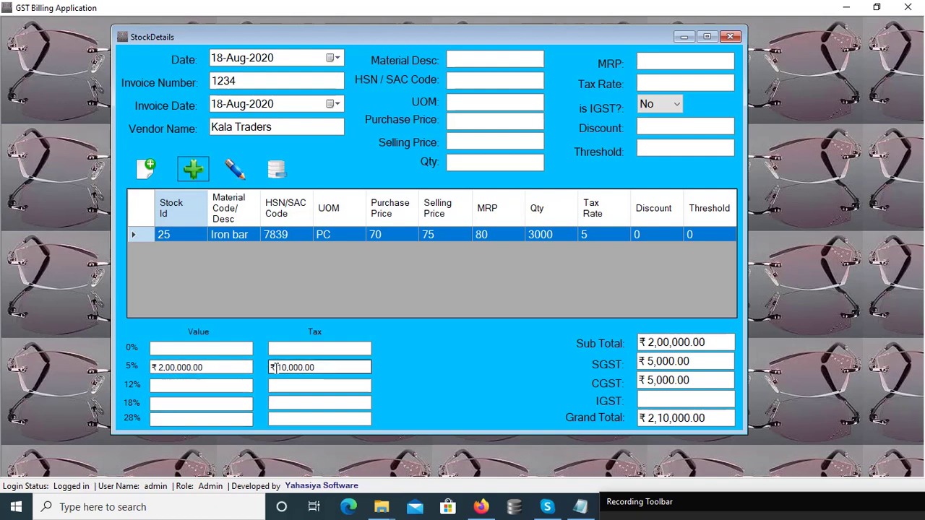
left_click_drag(275, 367, 340, 369)
left_click_drag(217, 368, 150, 368)
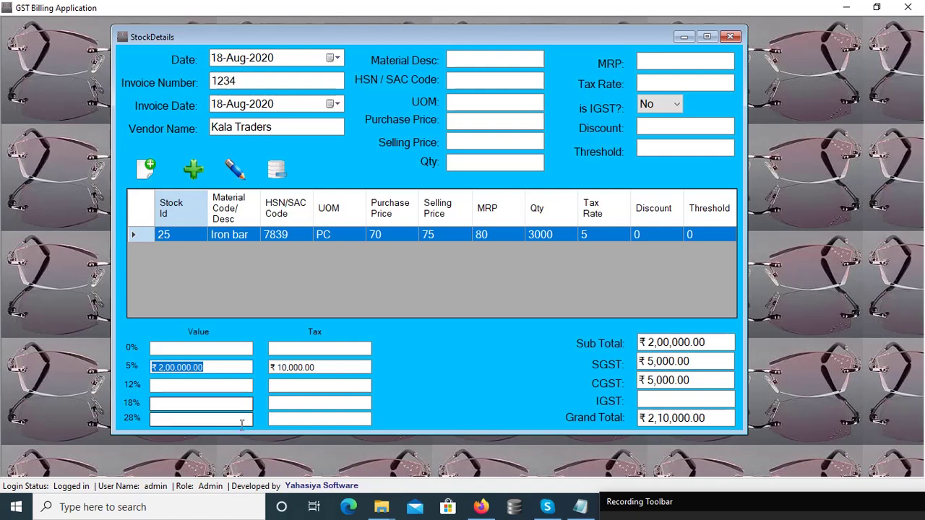
left_click(464, 125)
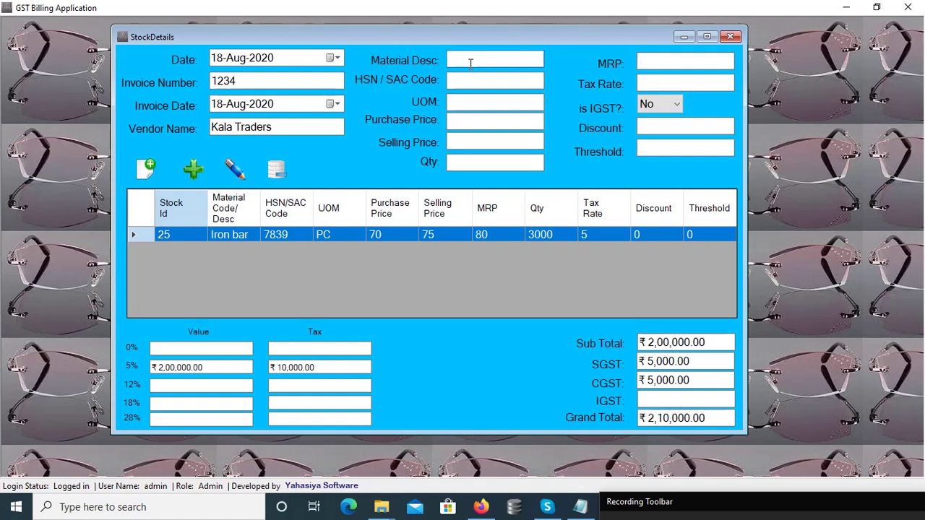
Enter material Wood Log, HSN 5689, unit PC, purchase price 30 and selling price 35.
type("Wood Log")
key("Tab")
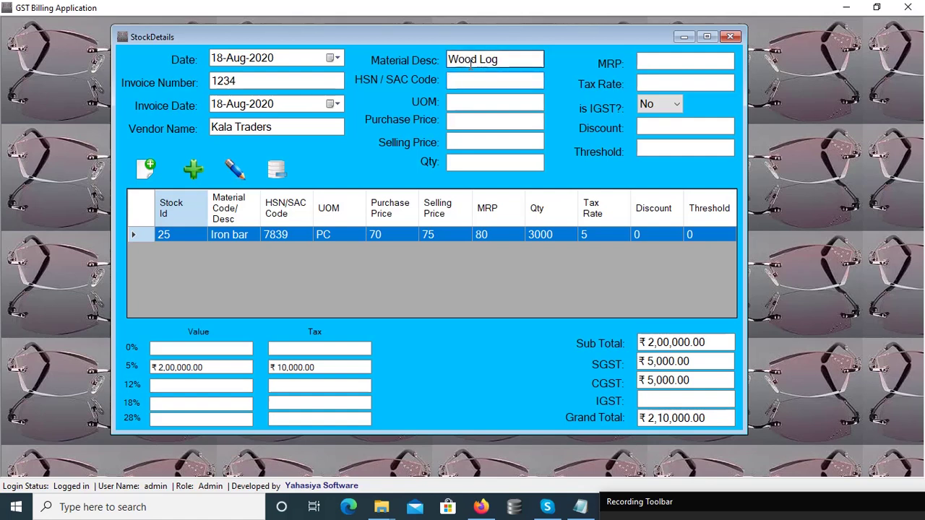
type("5689")
key("Tab")
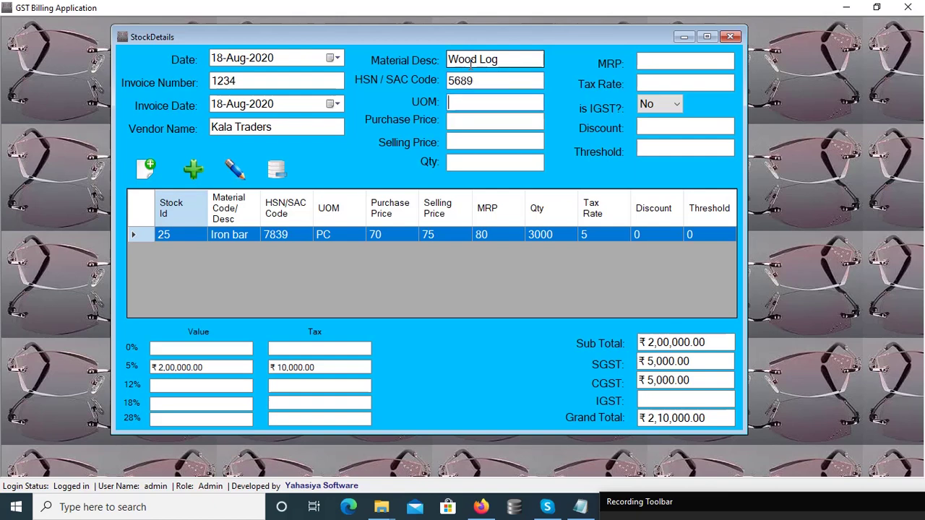
type("PC")
key("Tab")
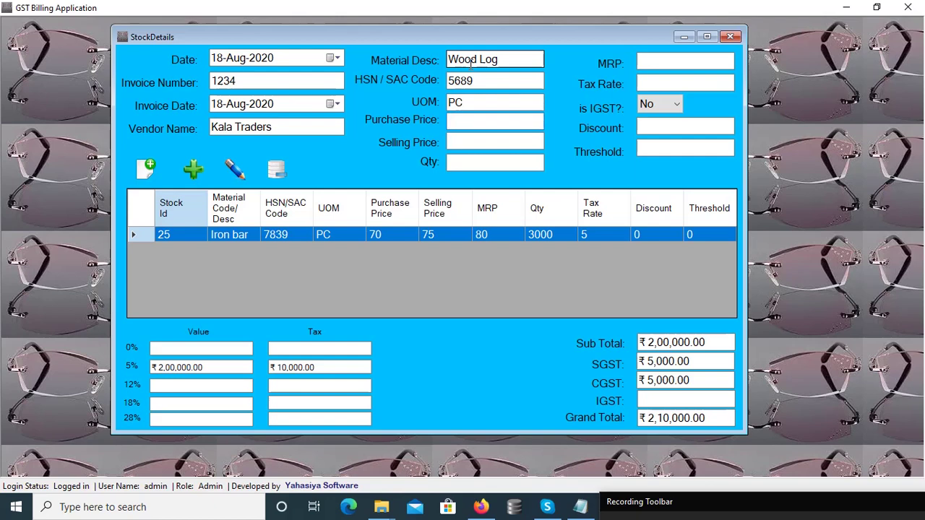
type("30")
key("Tab")
type("35")
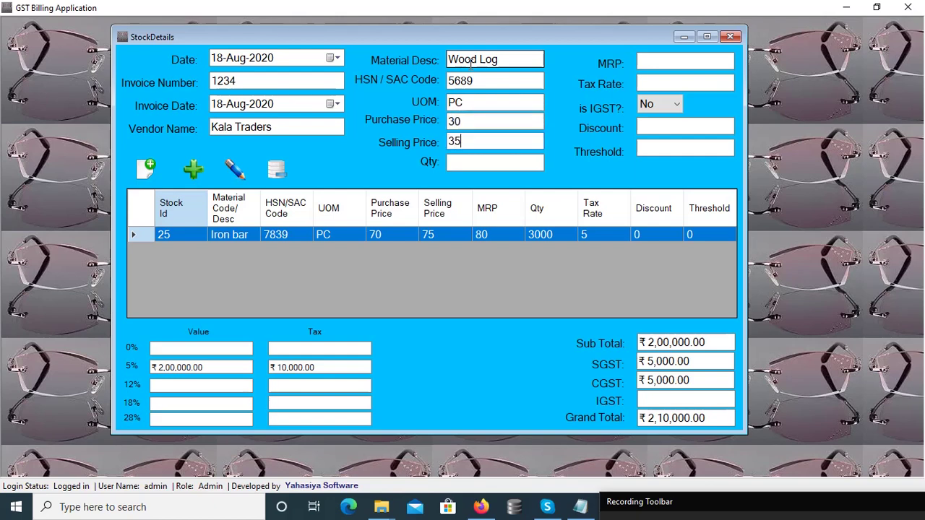
key("Tab")
Set quantity 8000, MRP 40, tax 12%, add the item, and dismiss the empty-description warning.
type("8000")
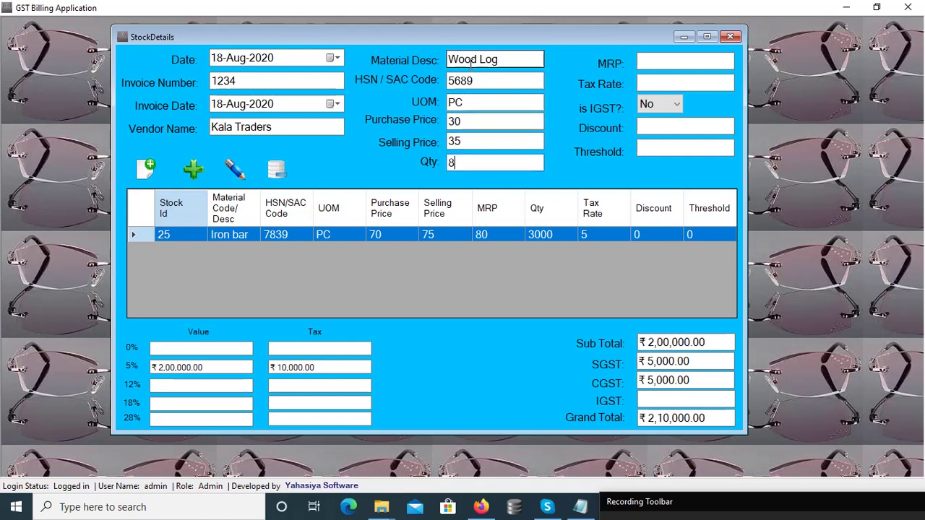
key("Tab")
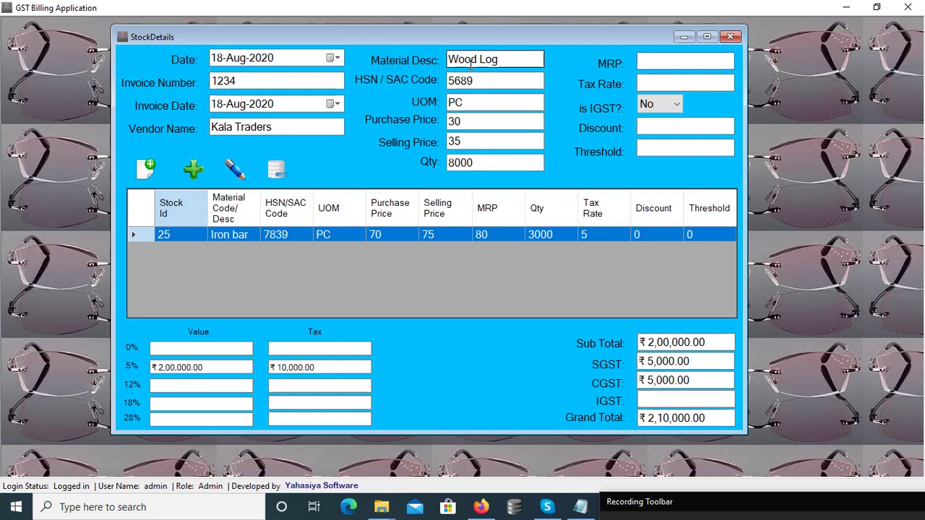
type("40")
key("Tab")
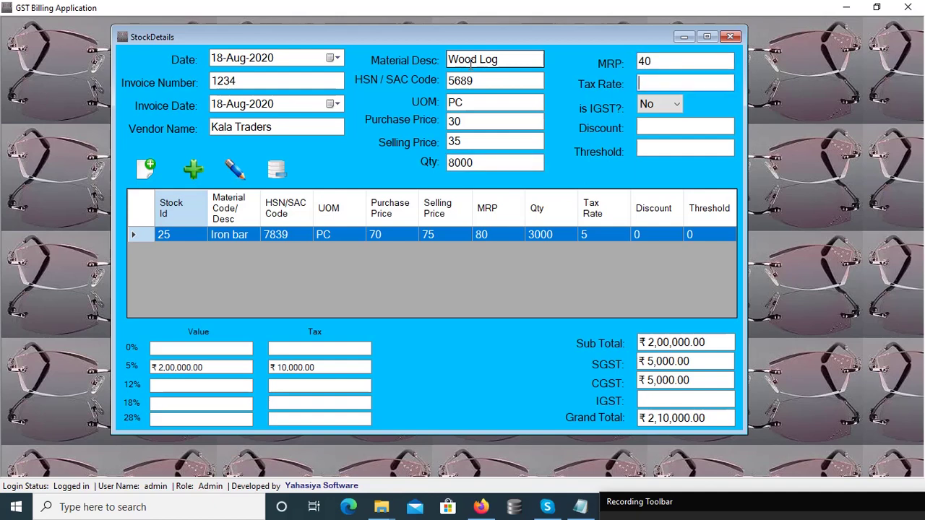
type("10")
key("BackSpace")
type("2")
key("Tab")
key("Tab")
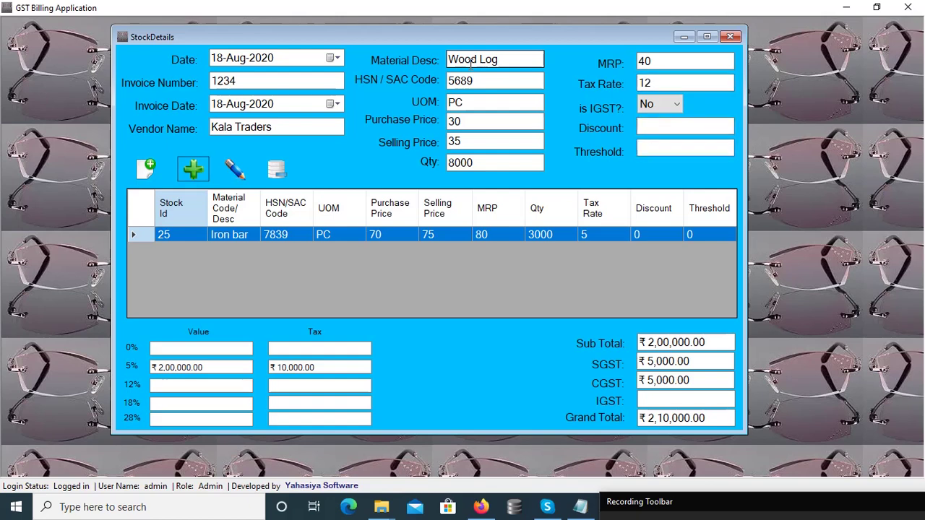
key("Return")
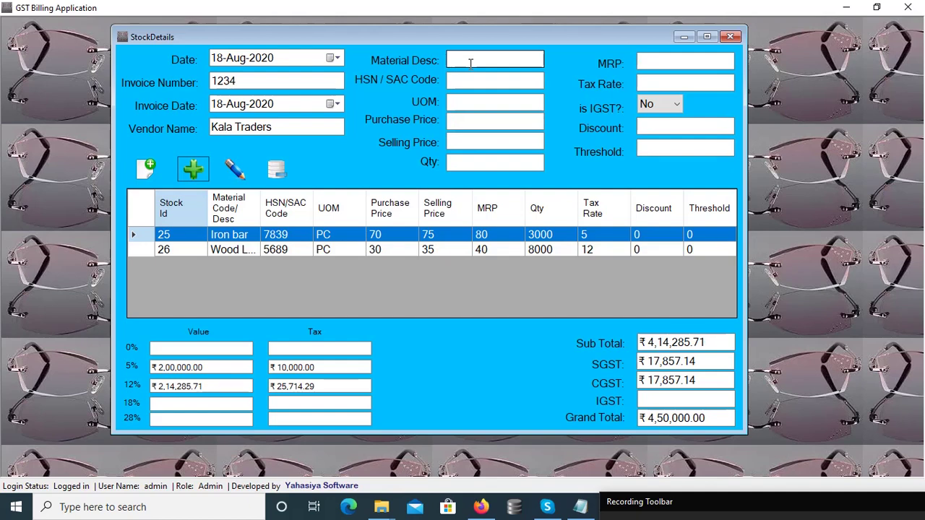
key("Return")
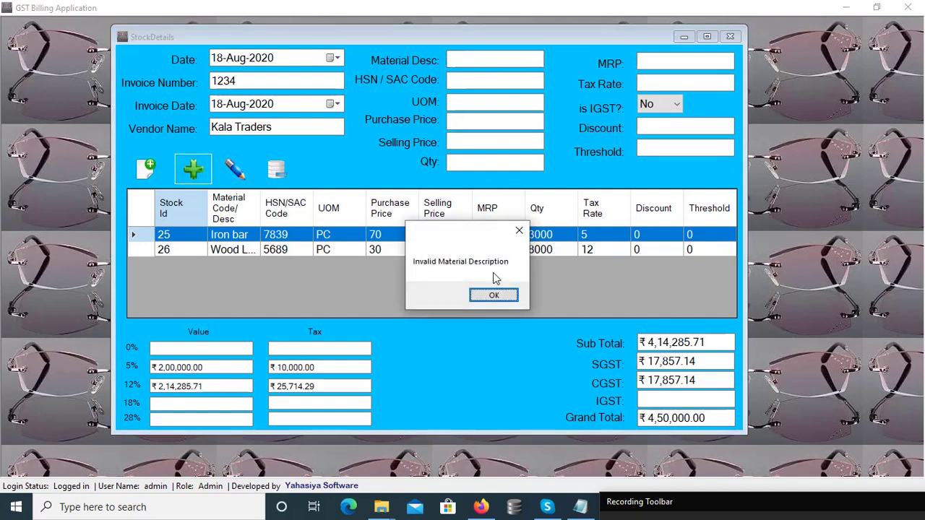
left_click(491, 295)
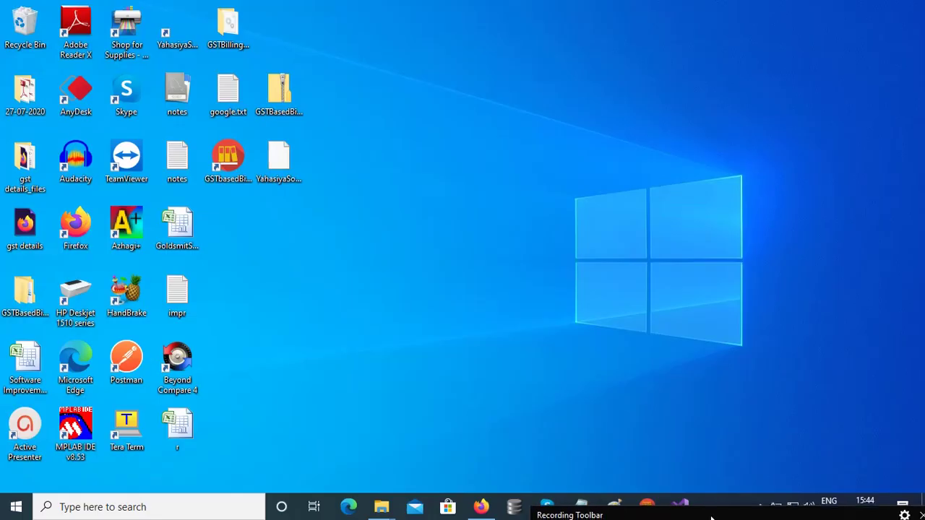
Restore the GST Billing Application's StockDetails window from the taskbar.
left_click(654, 504)
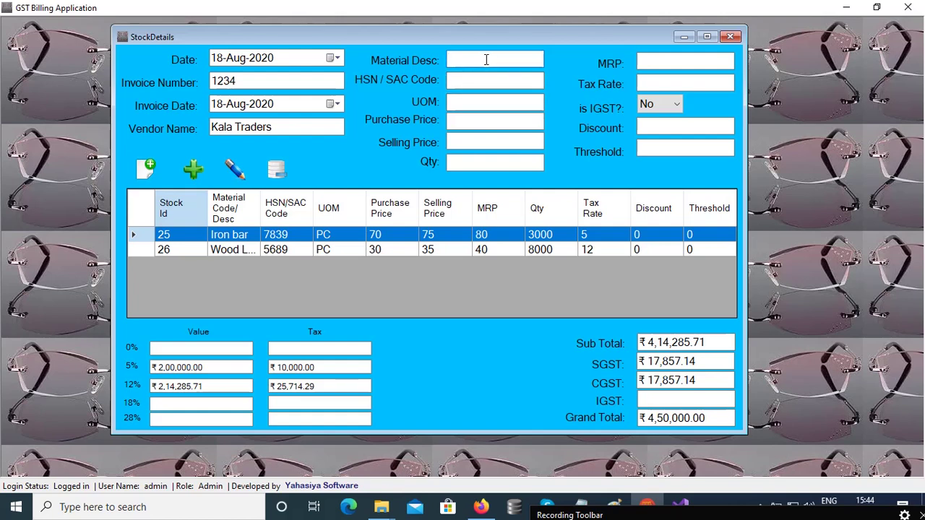
Enter 'Glass bar' as the material description, capitalising the G.
type("glass bar")
key("Tab")
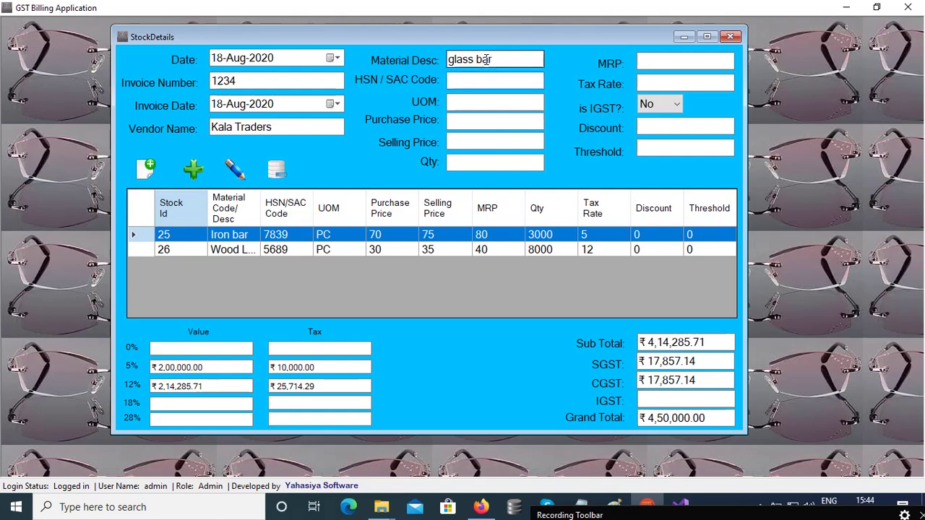
left_click(455, 60)
key("BackSpace")
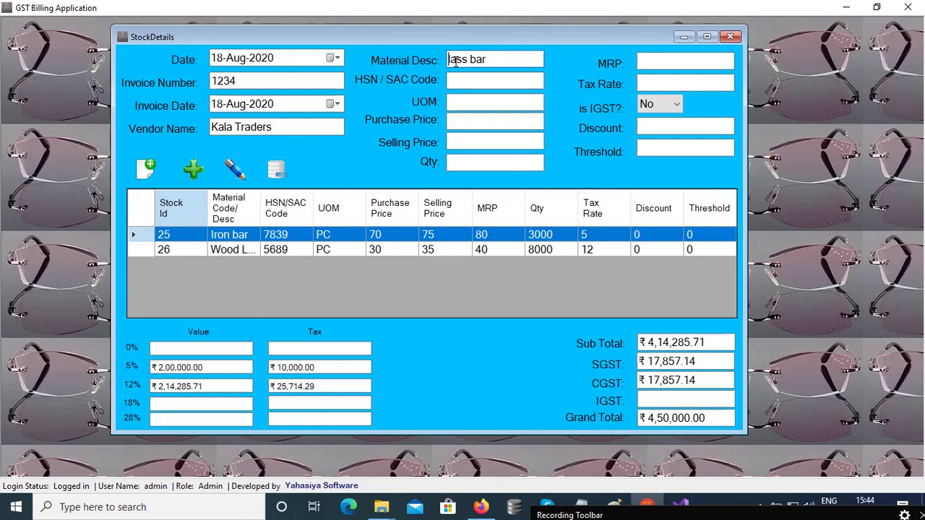
type("G")
Fill in HSN 2345, UOM PC, purchase price 56, selling price 60 and quantity 8000.
left_click(464, 79)
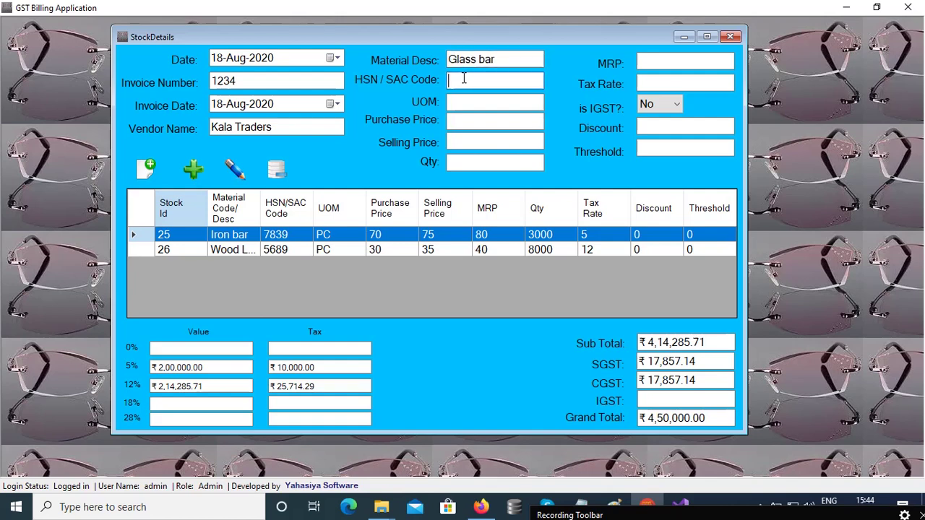
type("2345")
key("Tab")
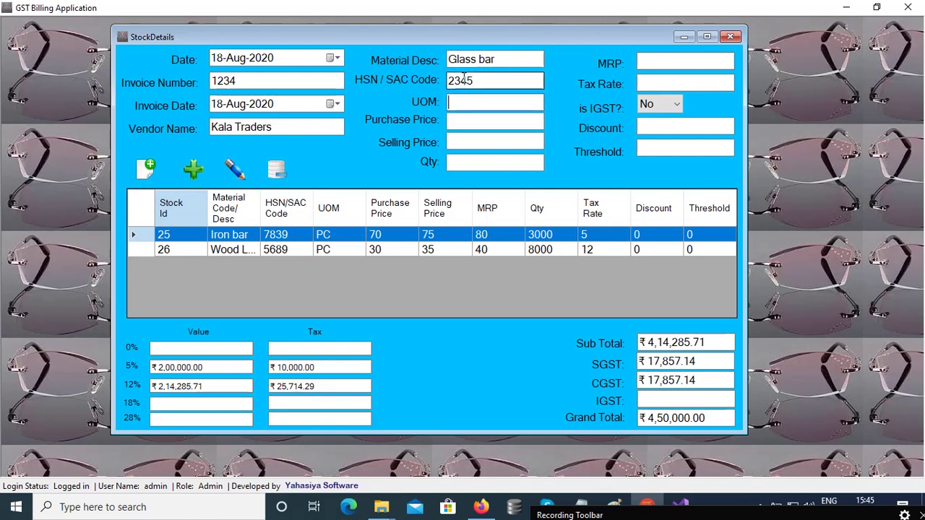
type("PC")
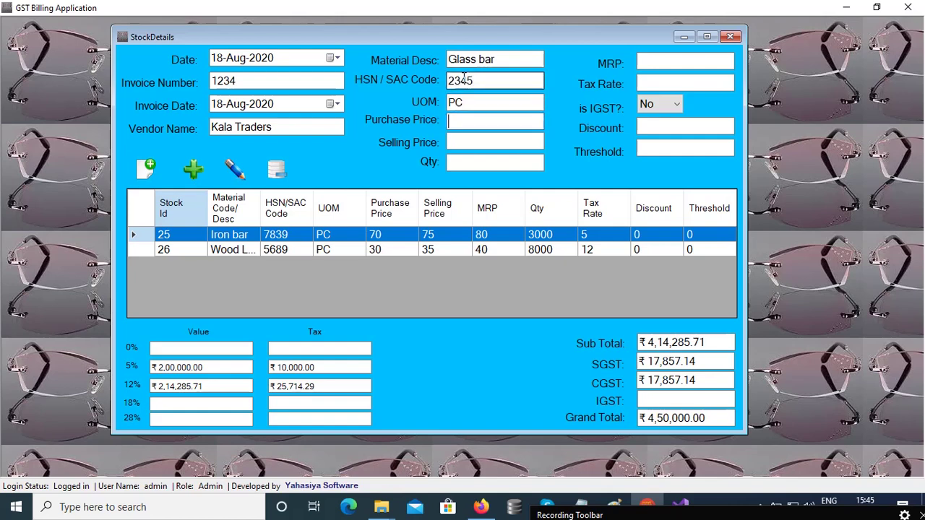
type("56")
key("Tab")
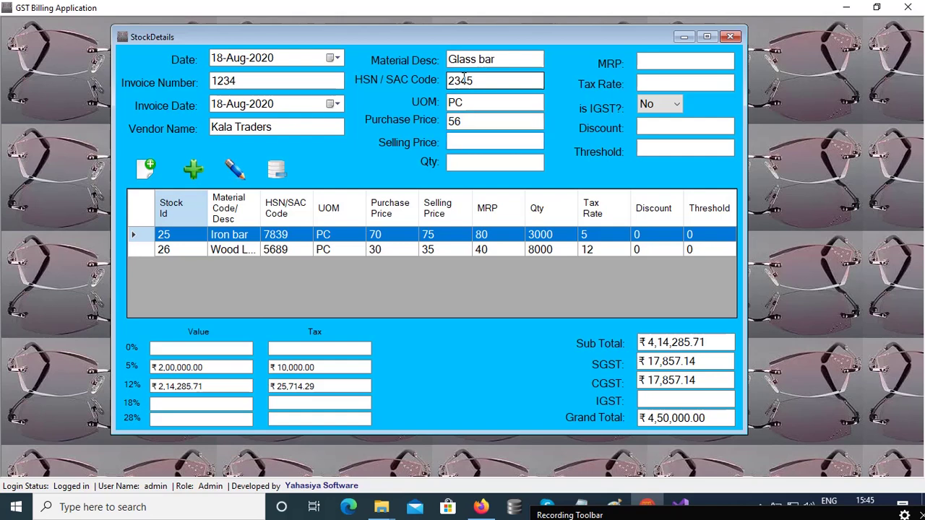
type("60")
key("Tab")
type("8000")
Enter MRP 65 and 18% tax rate, then add Glass bar to the stock list.
key("Tab")
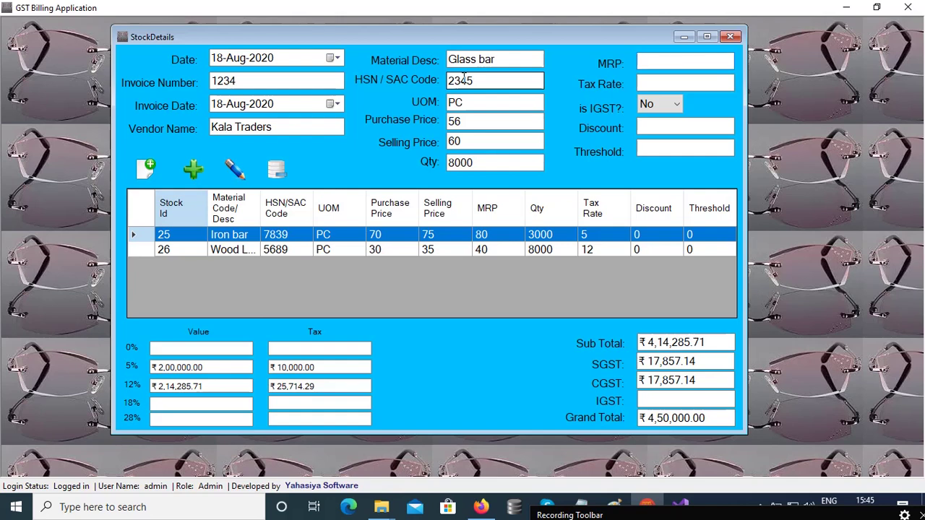
type("65")
key("Tab")
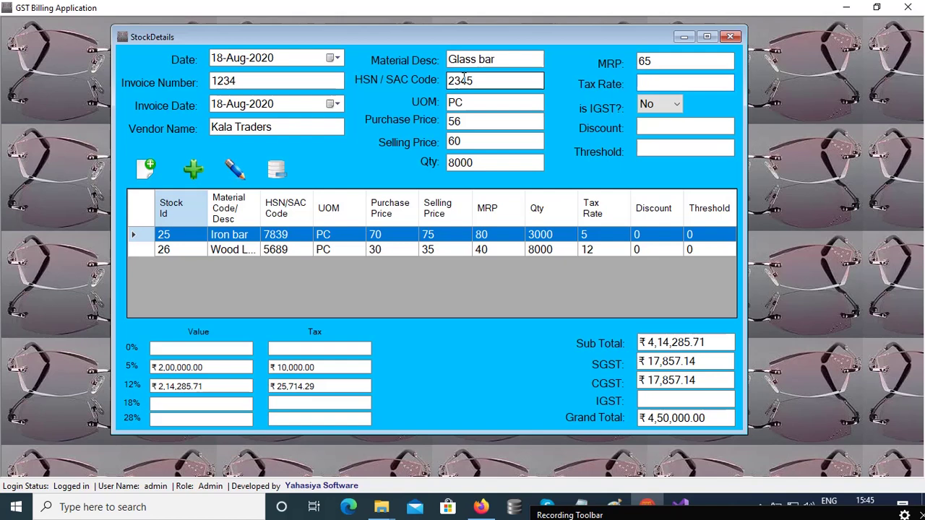
type("18")
key("Tab")
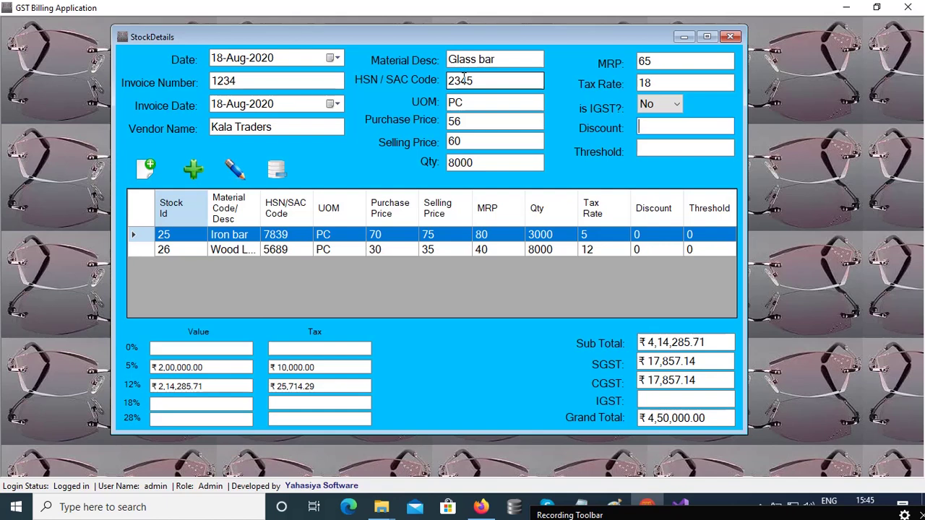
key("Tab")
key("Tab")
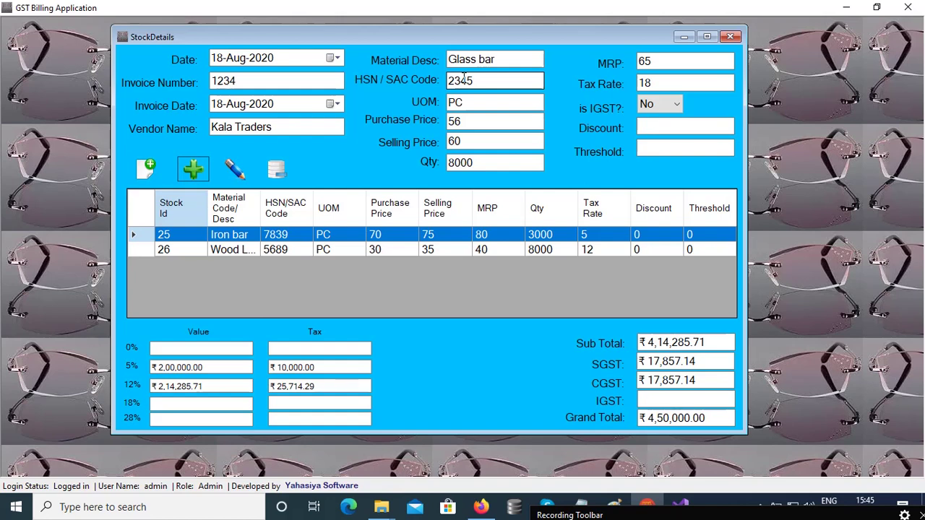
key("Return")
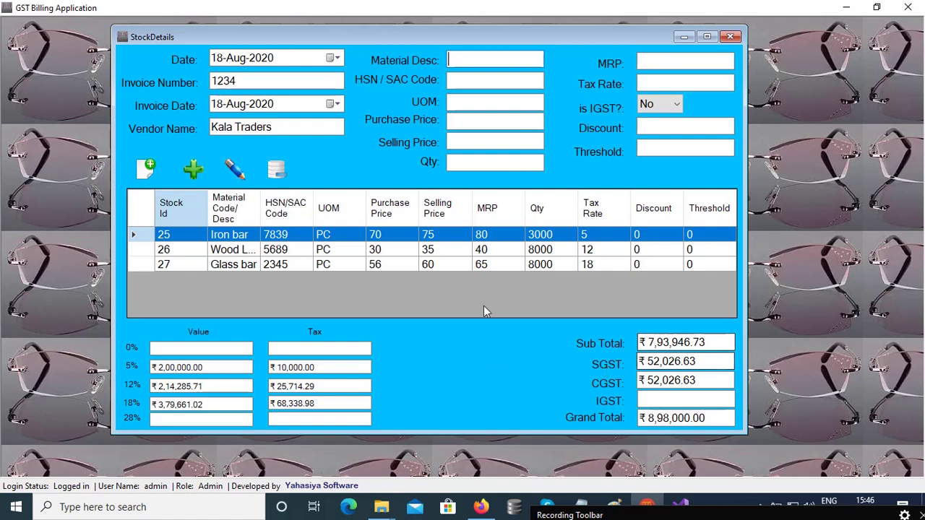
Load the Glass bar row and replace its MRP of 65 with a new value.
left_click(452, 265)
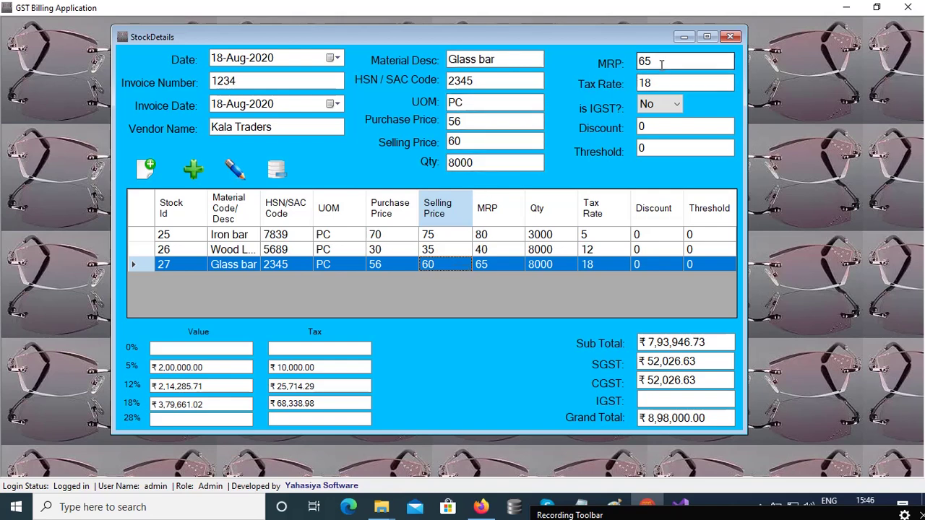
left_click_drag(660, 64, 601, 77)
type("70")
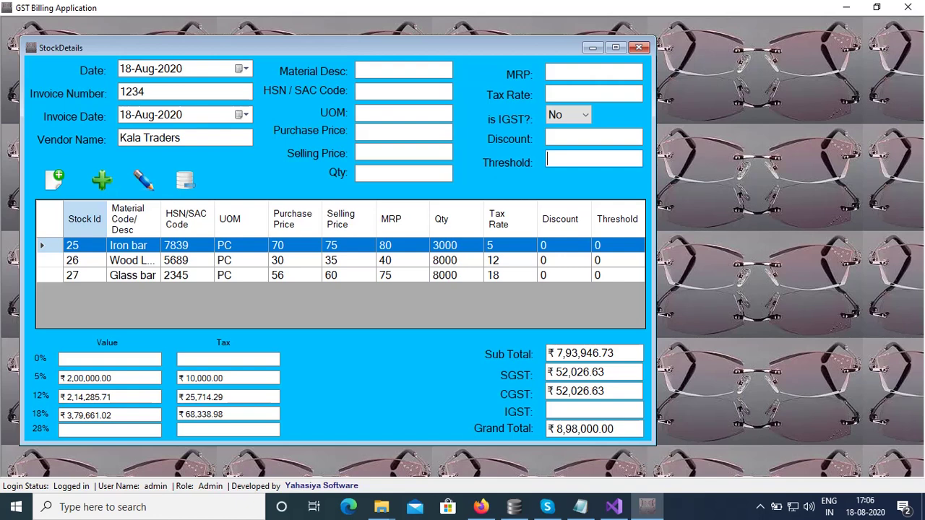
Reload the Glass bar row and change its MRP from 75 to 80.
left_click(354, 277)
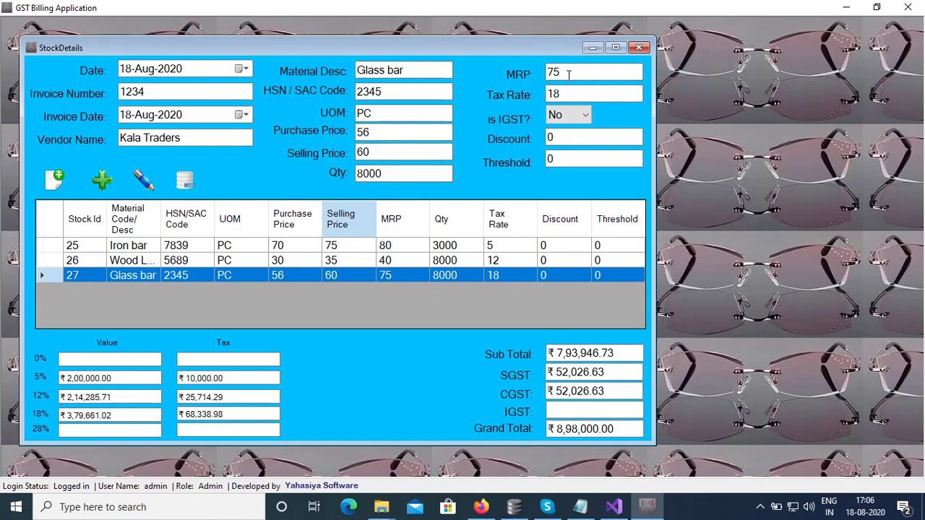
left_click(569, 74)
key("BackSpace")
key("BackSpace")
type("80")
Save Glass bar's MRP as 80, then reload it and update the MRP to 75.
left_click(143, 182)
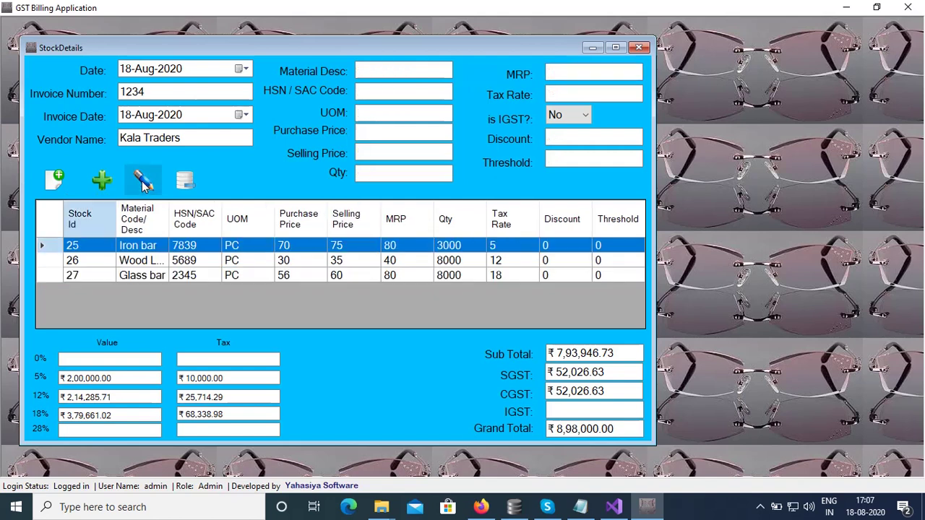
left_click(411, 278)
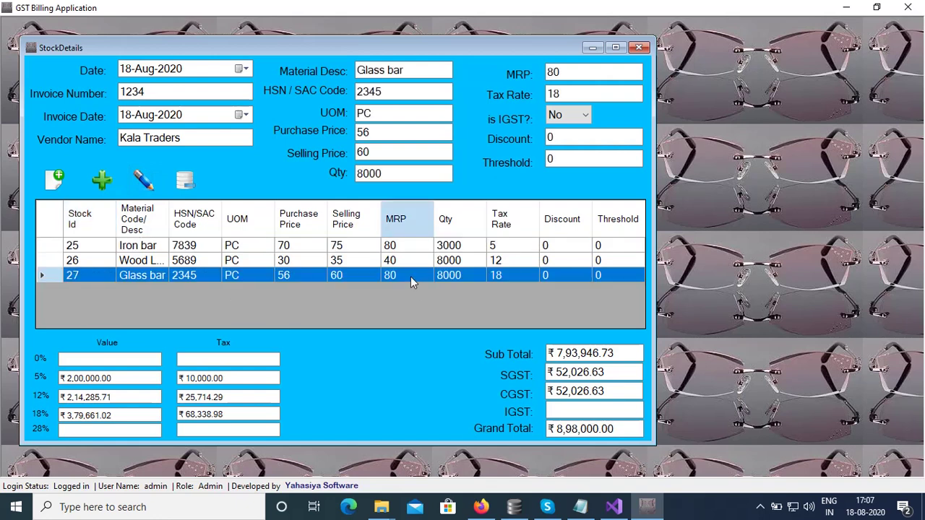
left_click(593, 75)
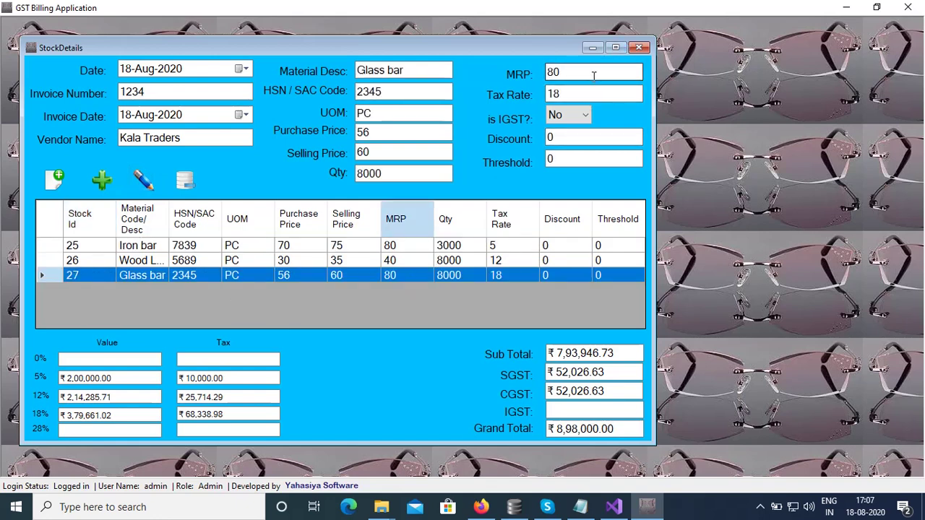
key("BackSpace")
key("BackSpace")
type("75")
key("Return")
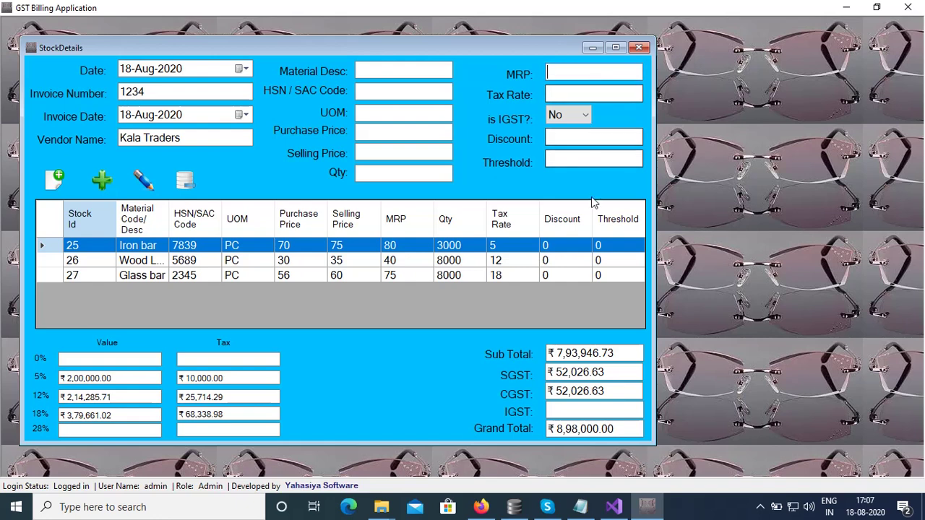
Load Wood Log into the form, then select the Iron bar and Glass bar rows.
left_click(365, 266)
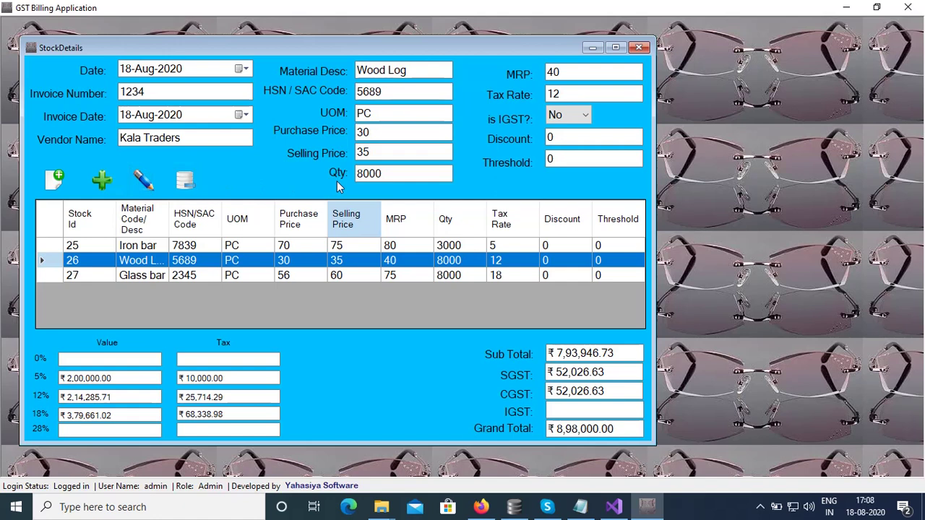
left_click(293, 248)
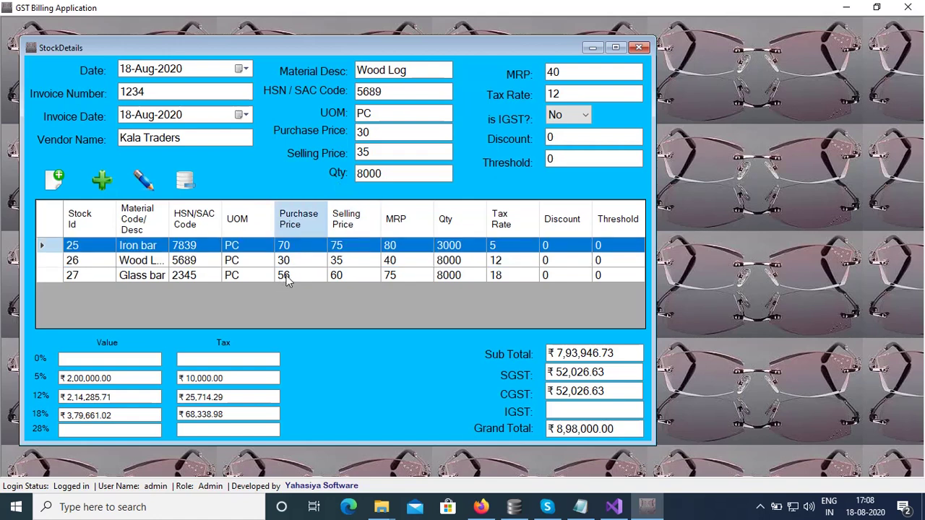
left_click(285, 281)
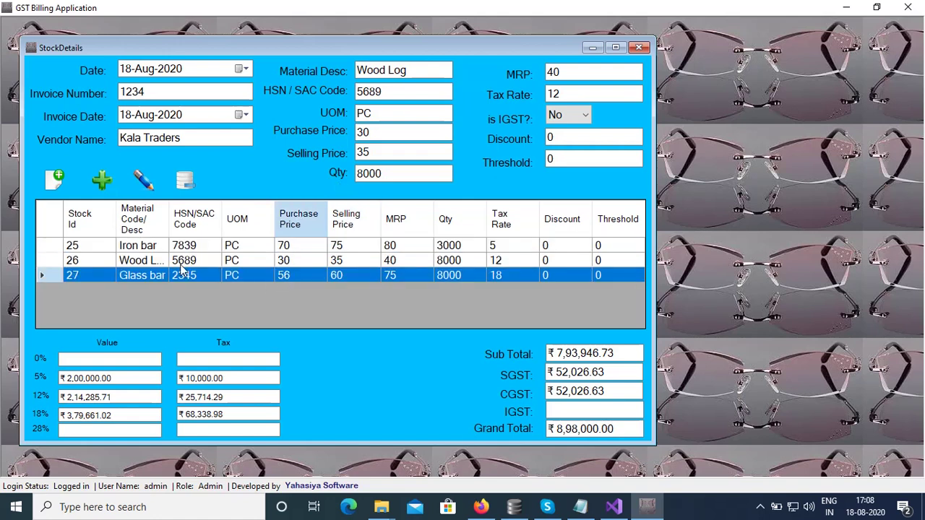
Delete the Glass bar and Iron bar records, confirming Yes for each.
left_click(186, 183)
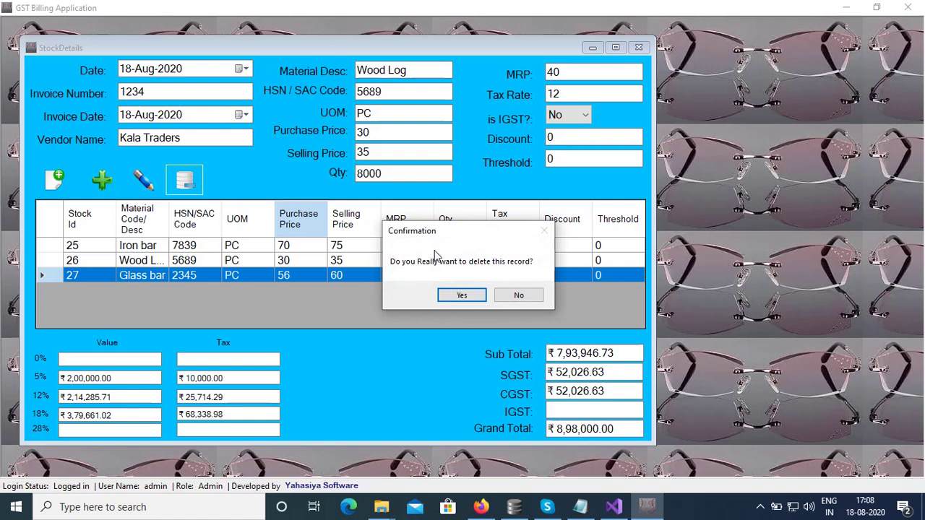
left_click(470, 295)
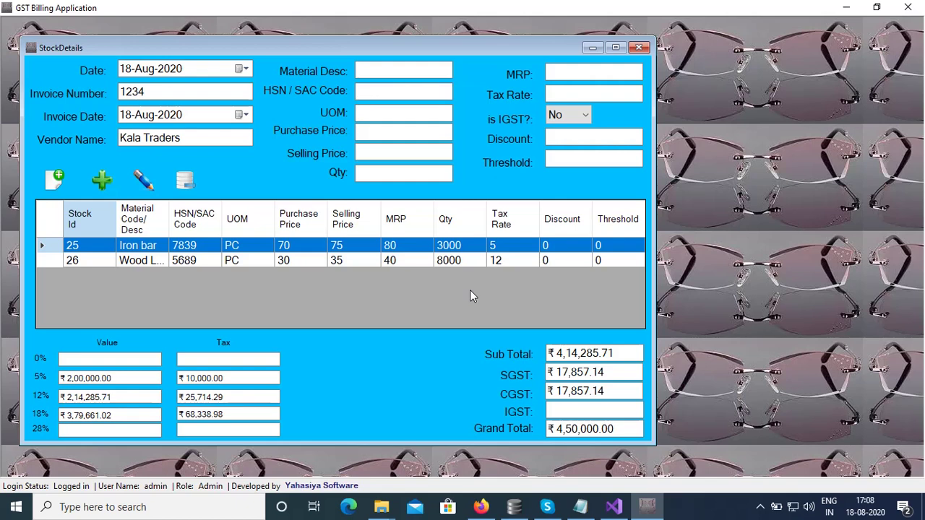
key("Return")
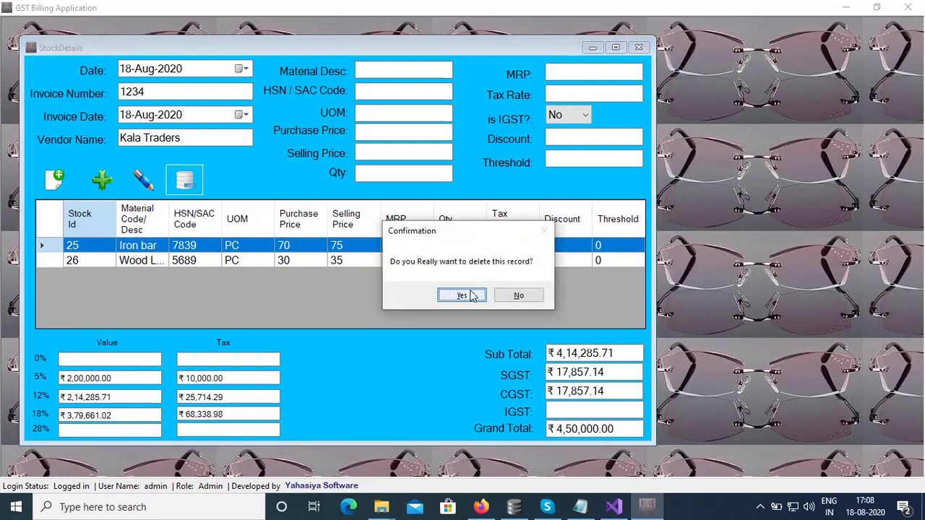
left_click(470, 296)
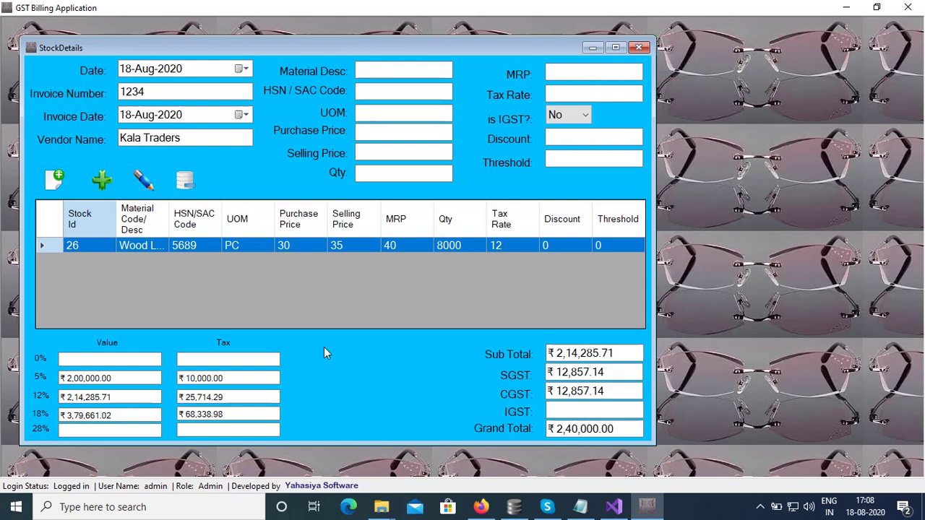
Clear the stock entry form with Ctrl+N and close the StockDetails window.
key("ctrl+n")
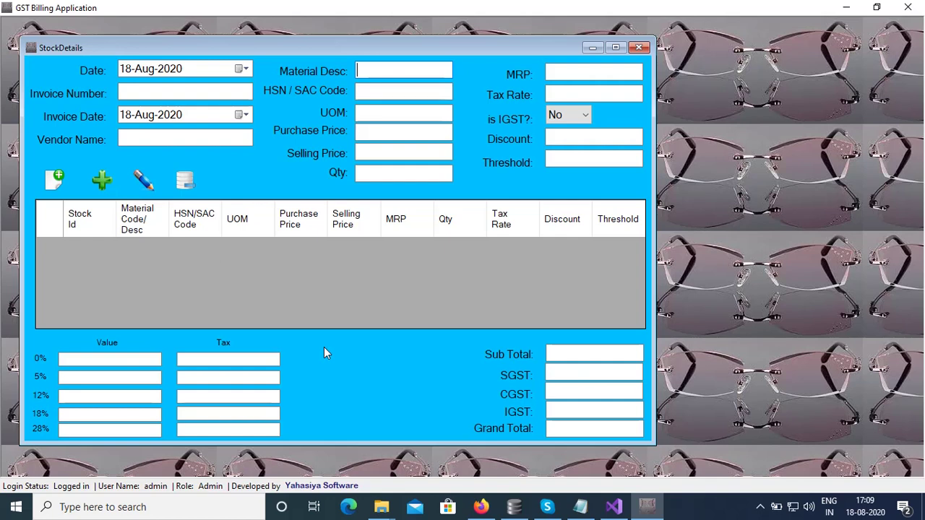
left_click(639, 48)
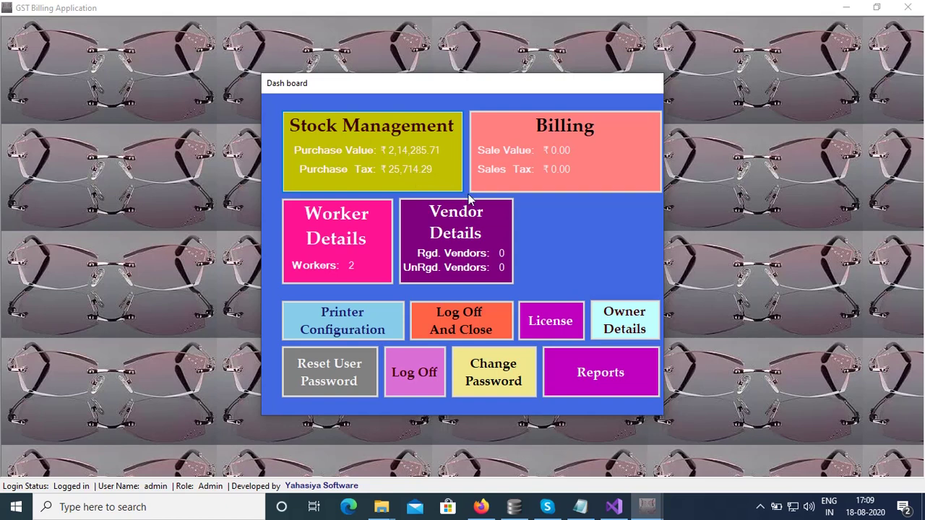
Open the Sales form from the Billing tile, maximize it, and reach the customer phone field.
left_click(616, 146)
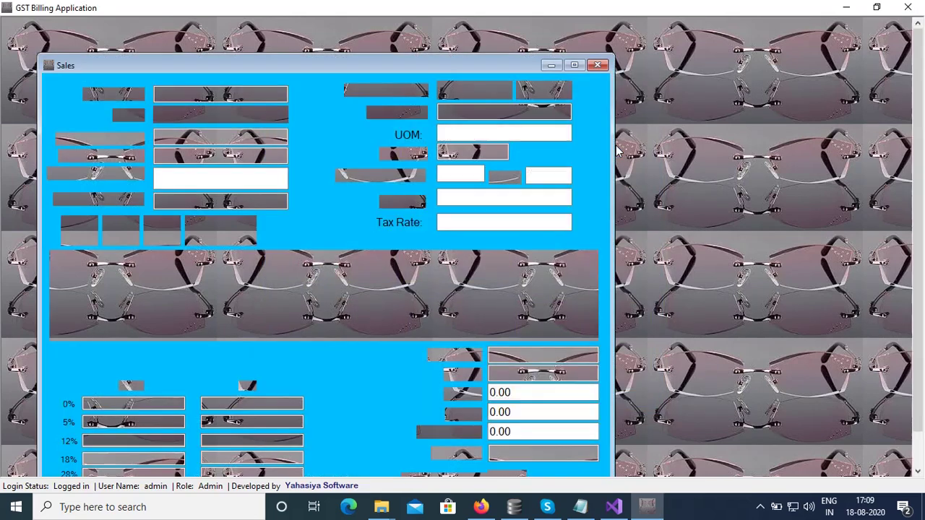
left_click_drag(372, 69, 433, 42)
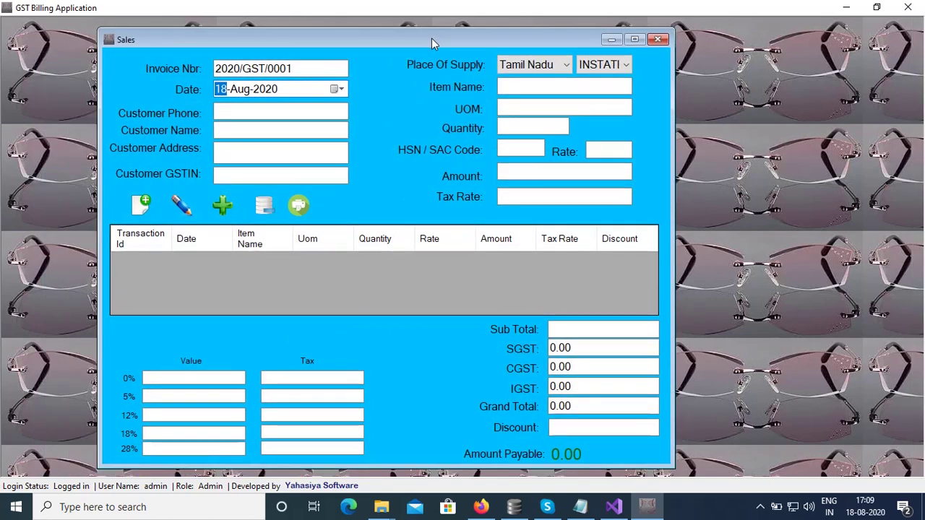
left_click(636, 39)
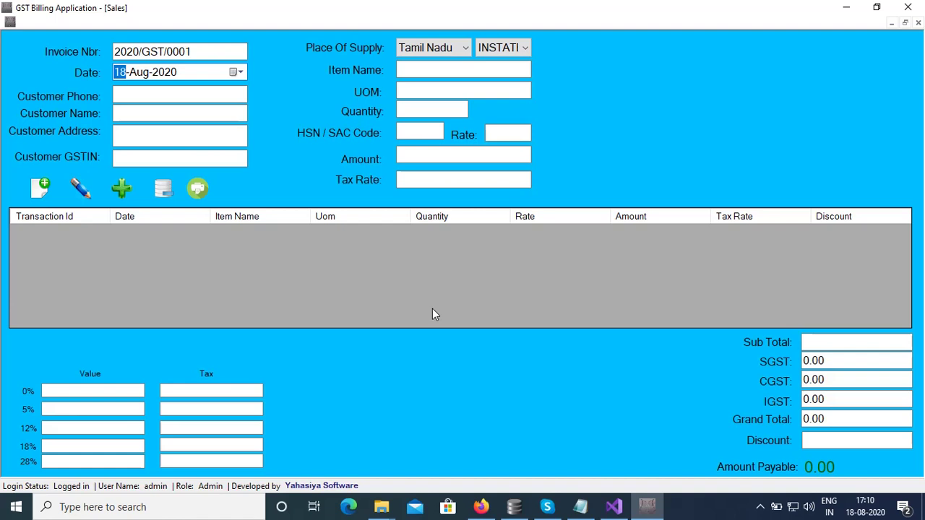
key("Tab")
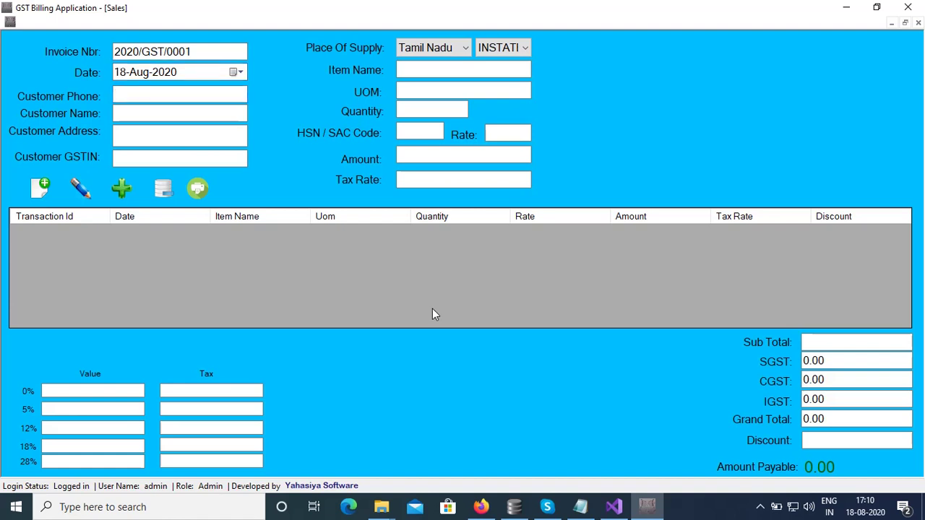
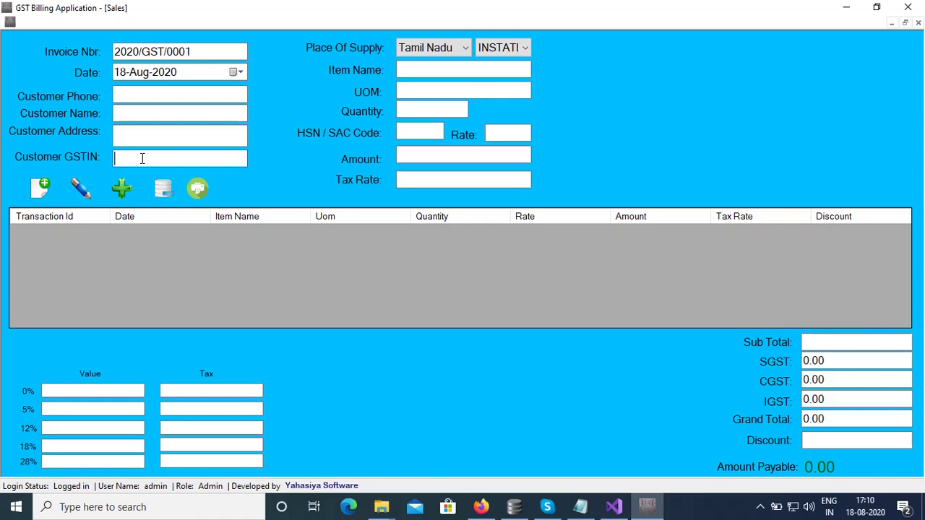
Enter the customer's phone number and name on the sales invoice.
left_click(145, 94)
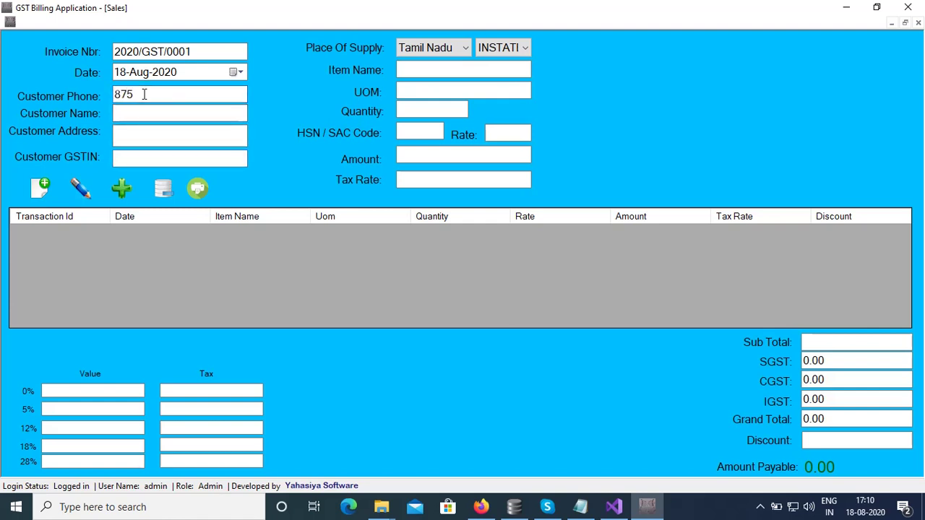
key("Tab")
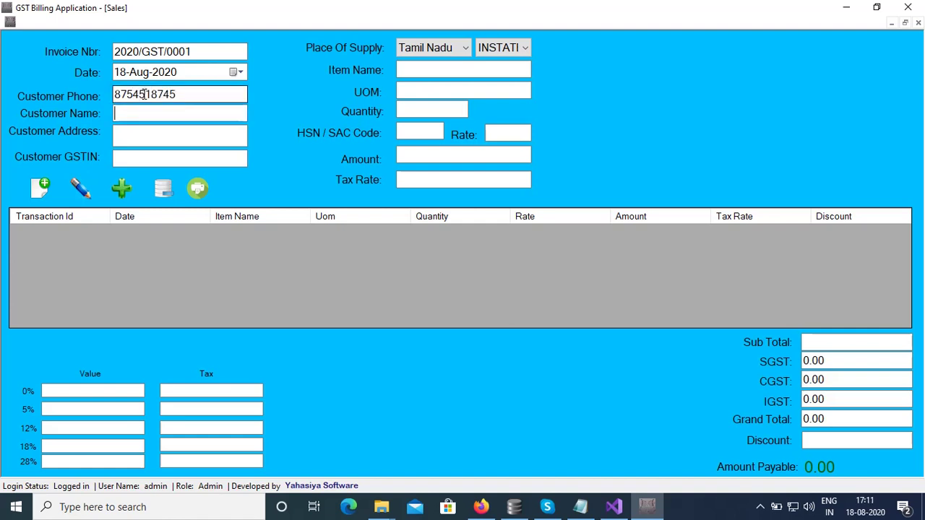
type("Ansari")
key("Tab")
key("Tab")
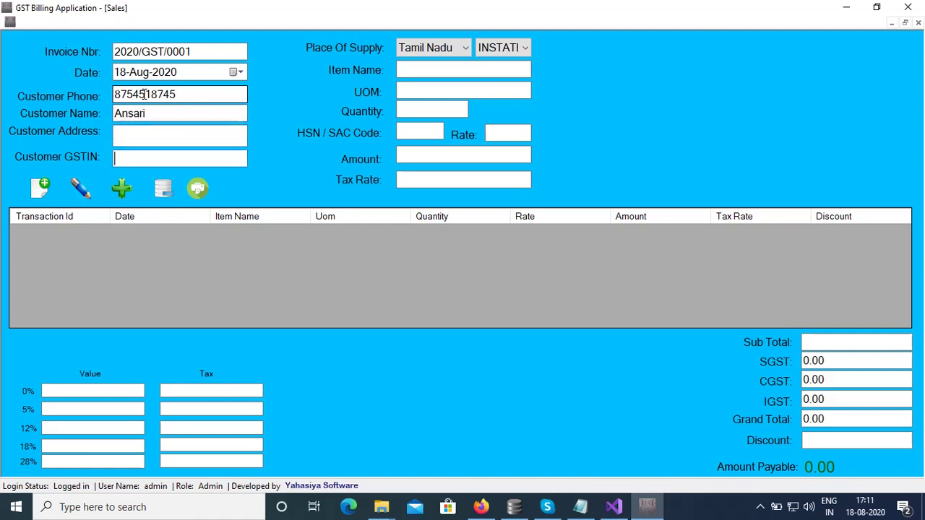
Fill in the customer's street address, correcting the typos.
left_click(162, 130)
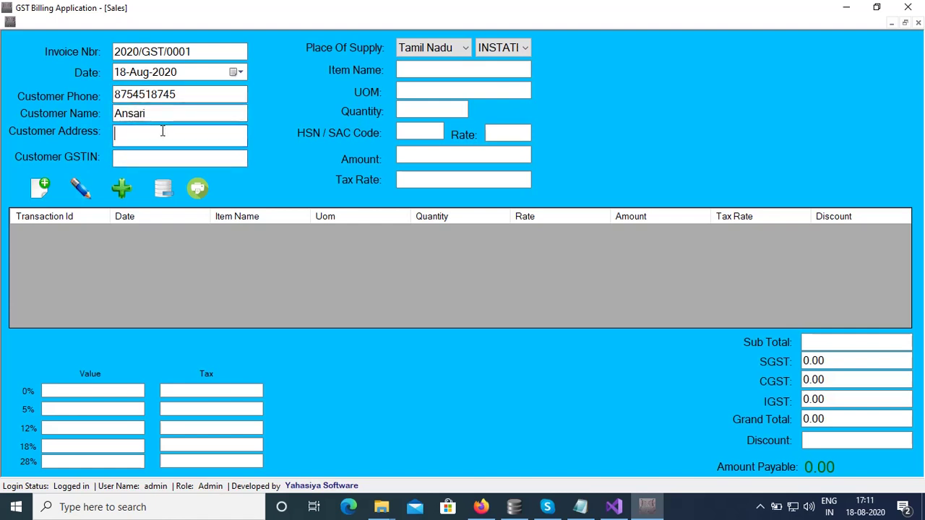
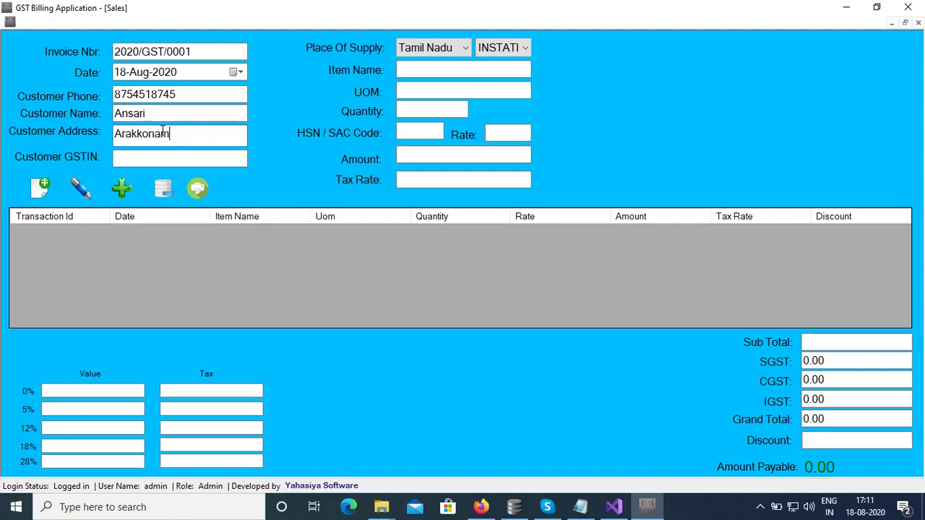
Enter the customer's GSTIN and move to Place Of Supply.
key("Tab")
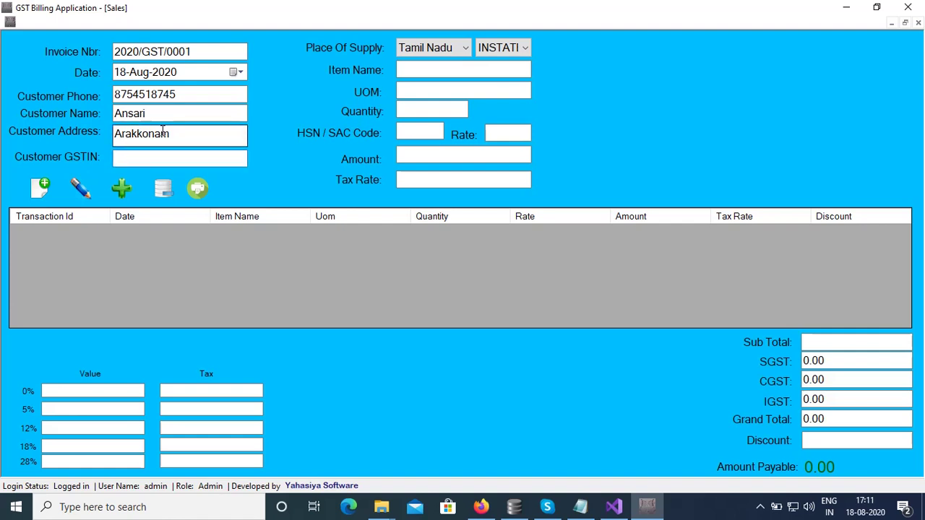
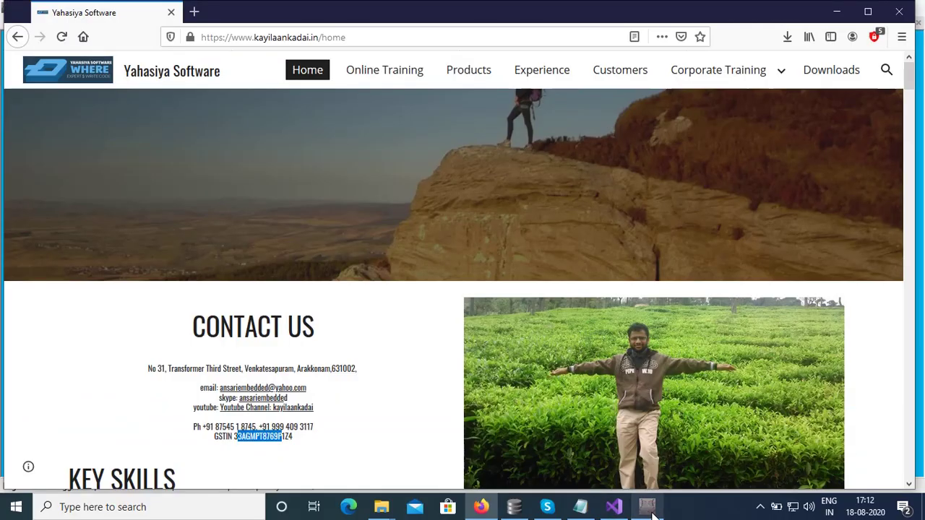
left_click(651, 511)
type("1")
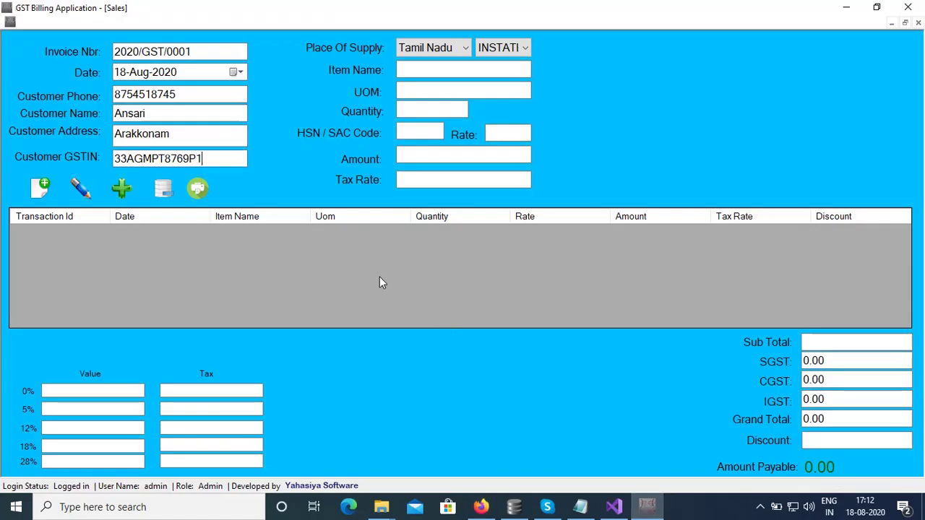
type("Z4")
key("Tab")
key("Tab")
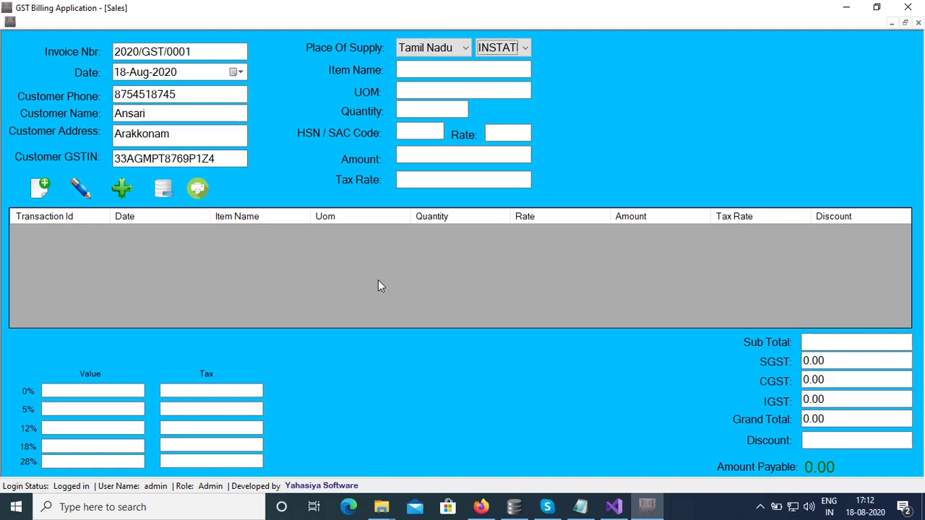
Clear the mistyped letters out of the Item Name field.
left_click(428, 70)
type("G")
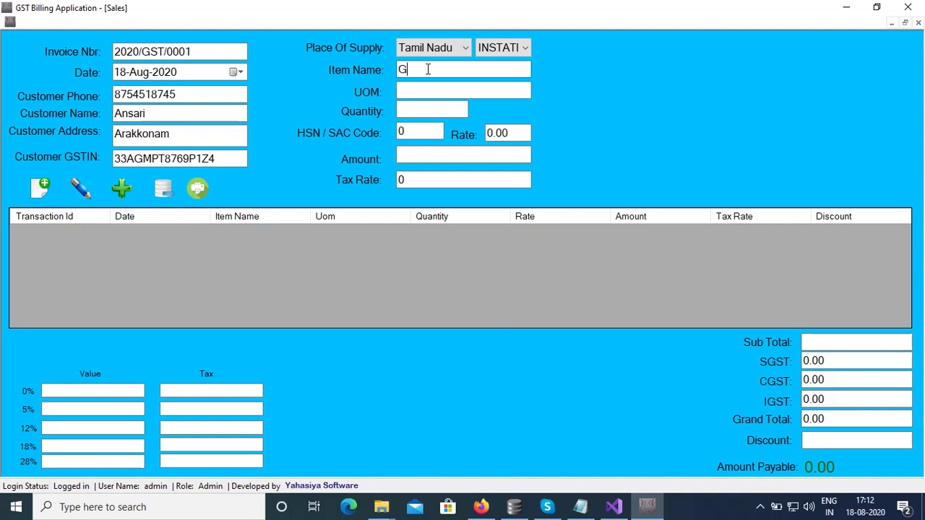
key("BackSpace")
type("Gi")
key("BackSpace")
type("l")
key("BackSpace")
key("BackSpace")
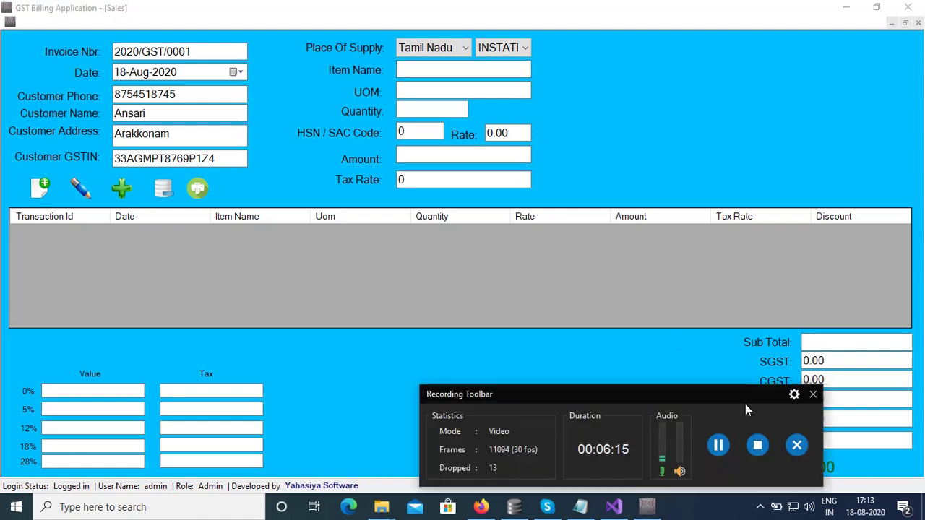
left_click(757, 440)
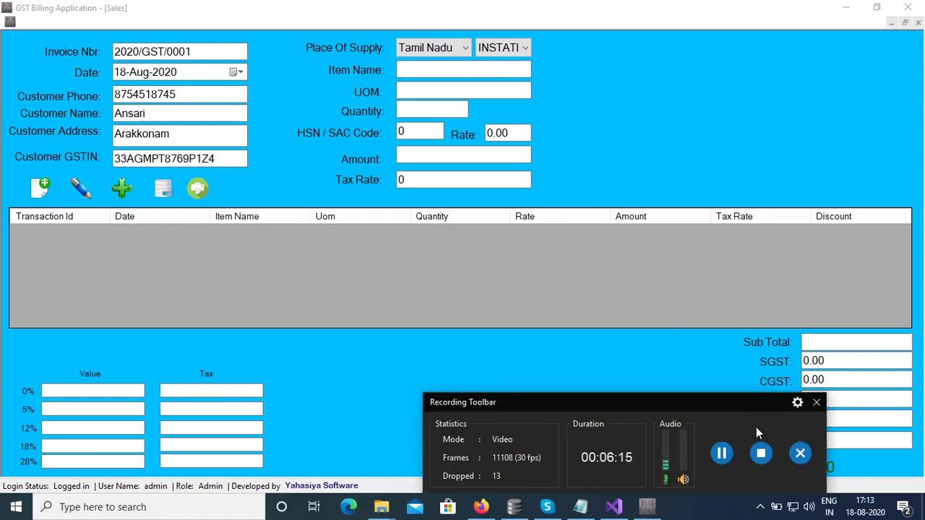
left_click(432, 70)
Add Wood Log at quantity 20 to the invoice, giving a ₹700.00 total.
type("Wood Log")
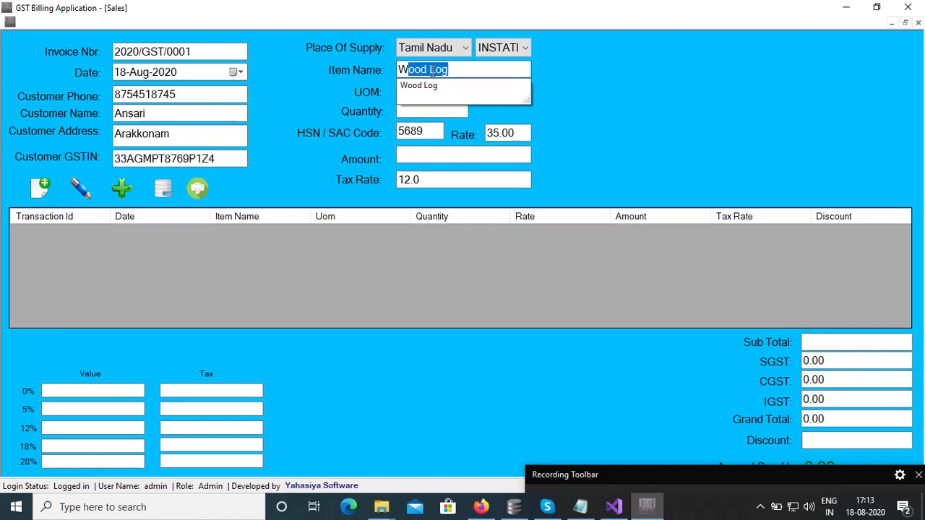
key("Return")
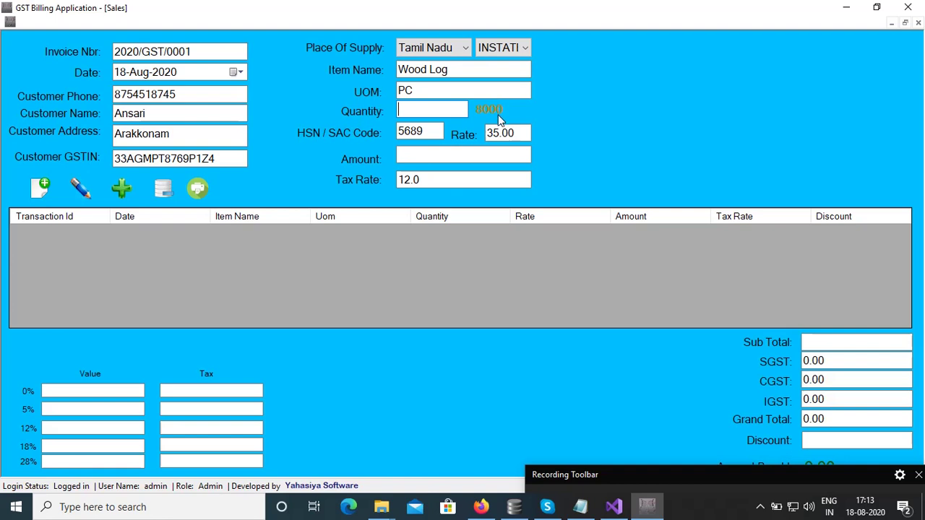
type("20")
key("Return")
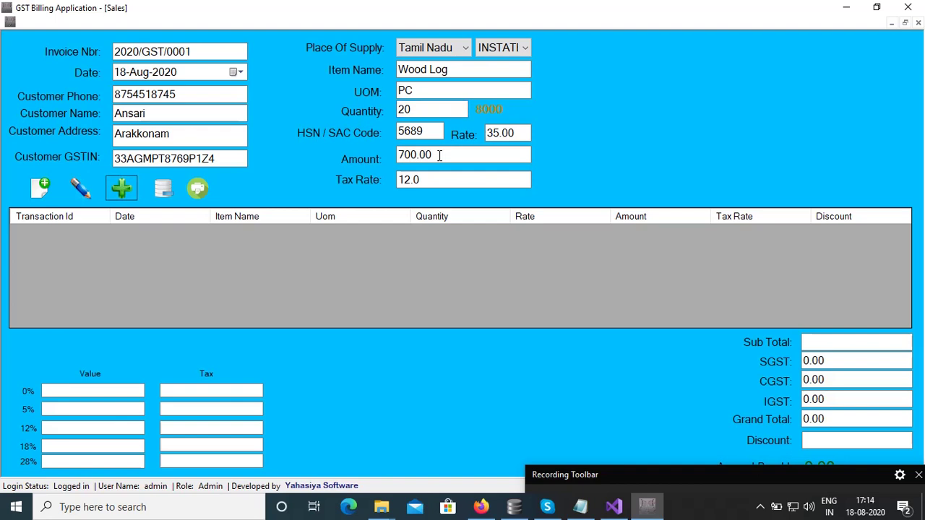
key("Return")
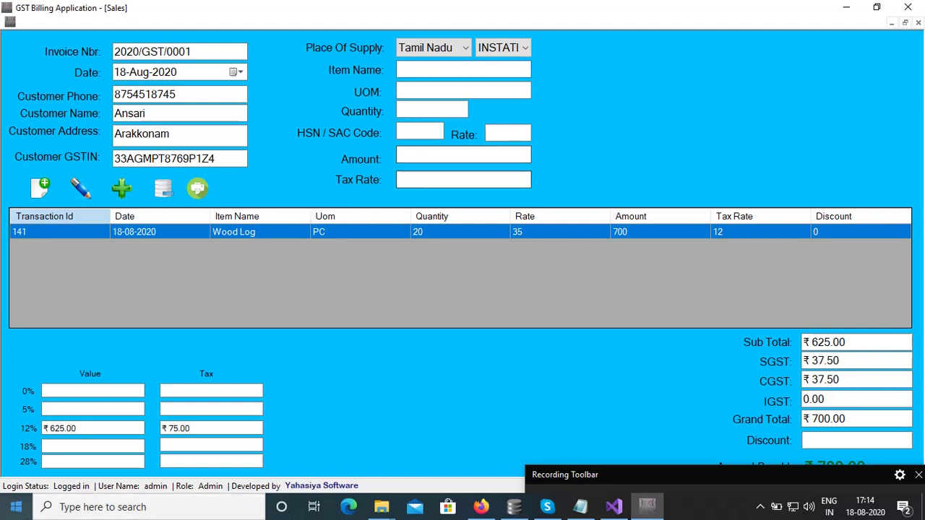
Add a second Wood Log line of 2 PC, raising the total to ₹770.00.
left_click_drag(630, 479, 631, 506)
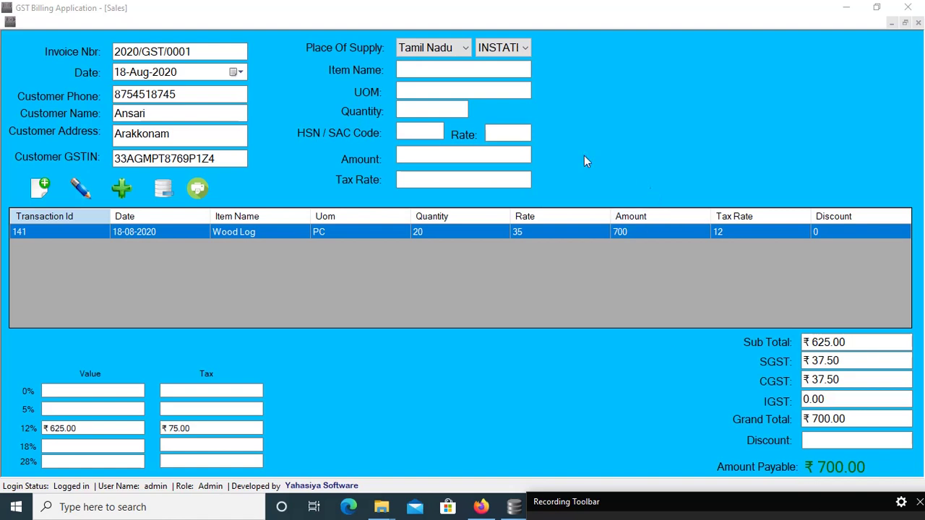
left_click(454, 70)
type("W")
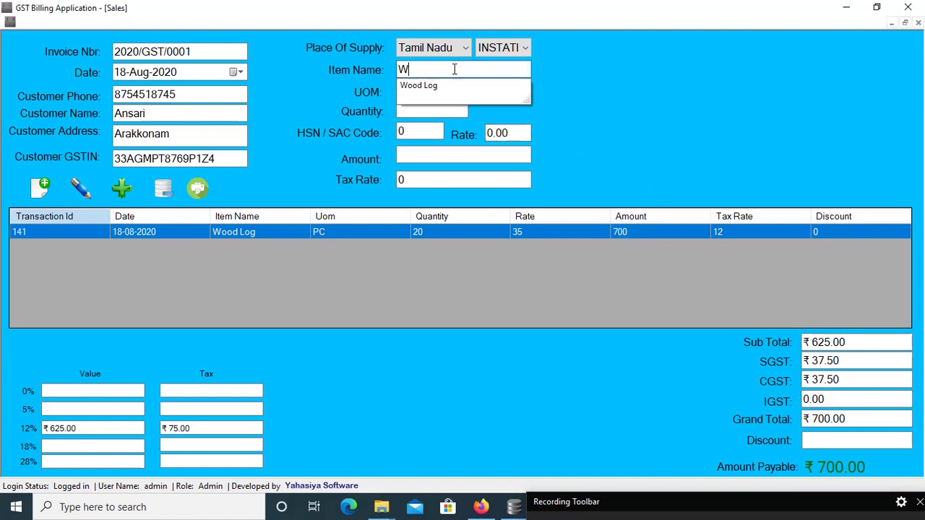
type("ood Log")
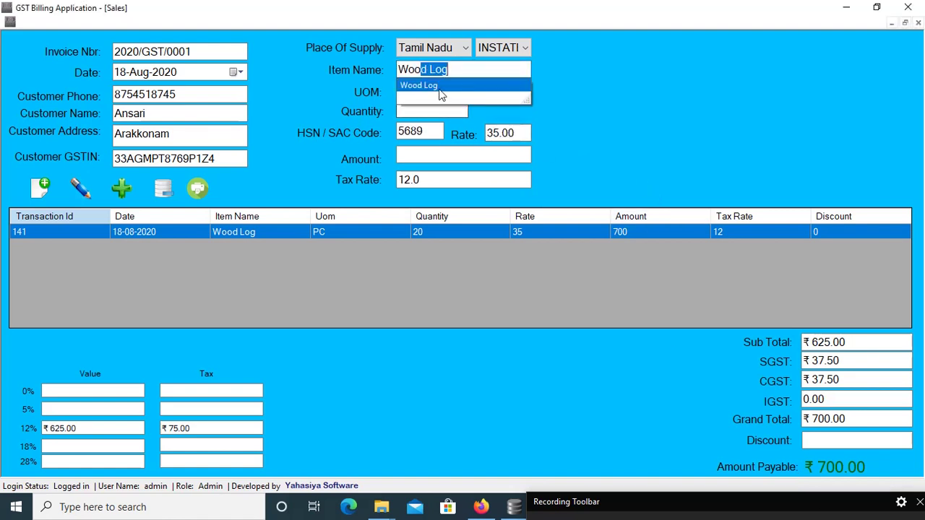
left_click(440, 87)
left_click(425, 110)
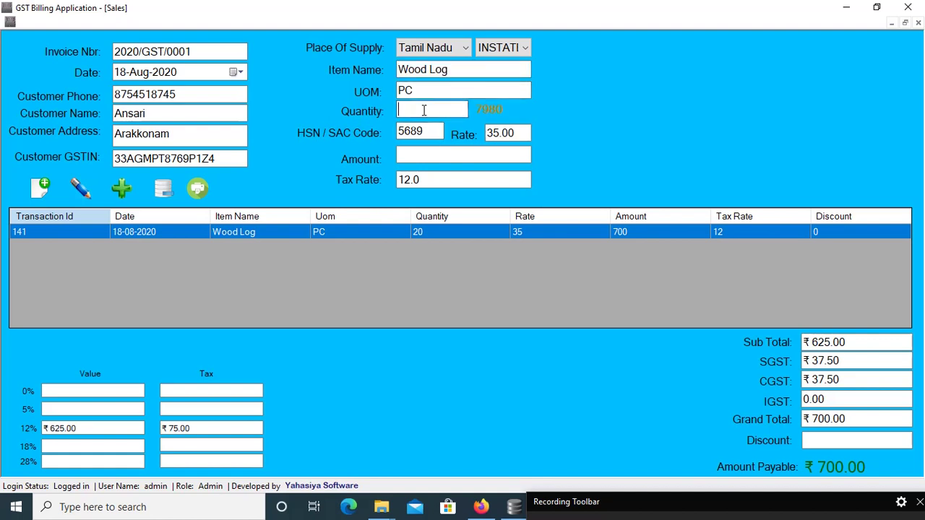
type("2")
key("Tab")
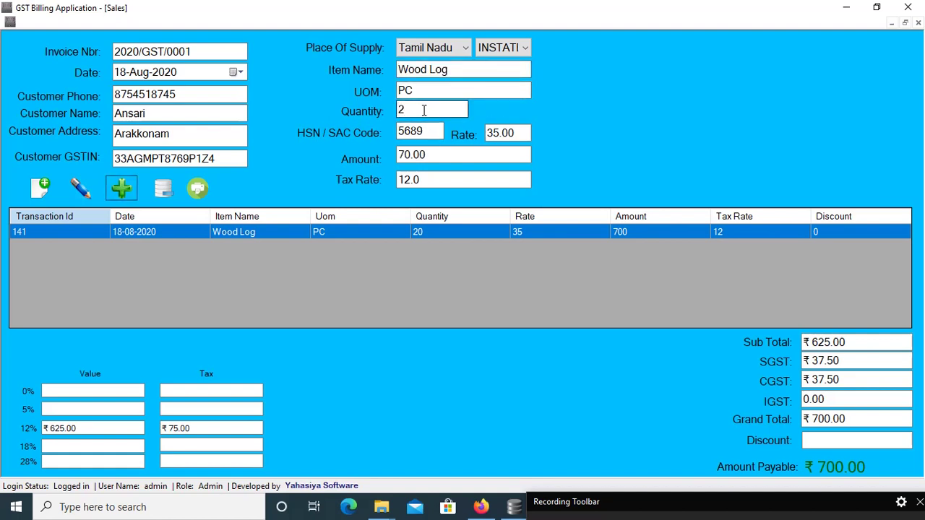
key("Return")
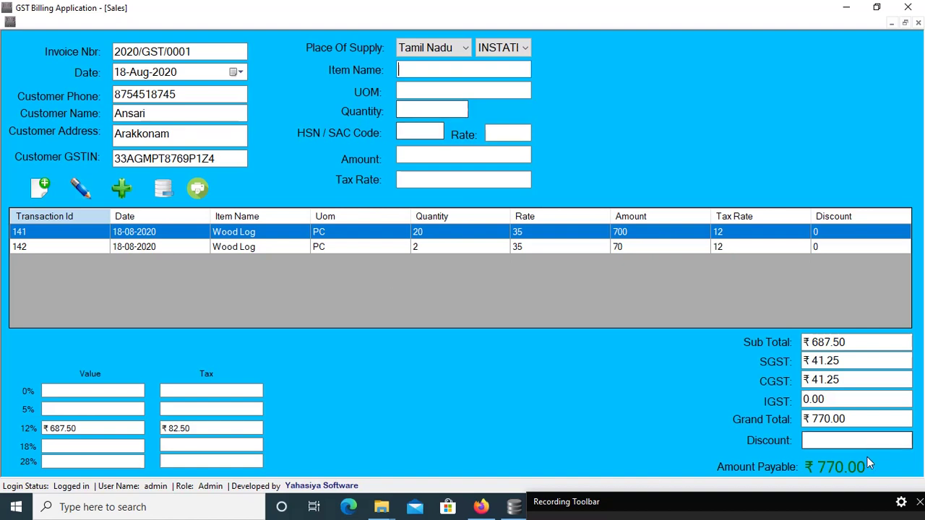
Bring up the print preview of the invoice.
left_click(817, 500)
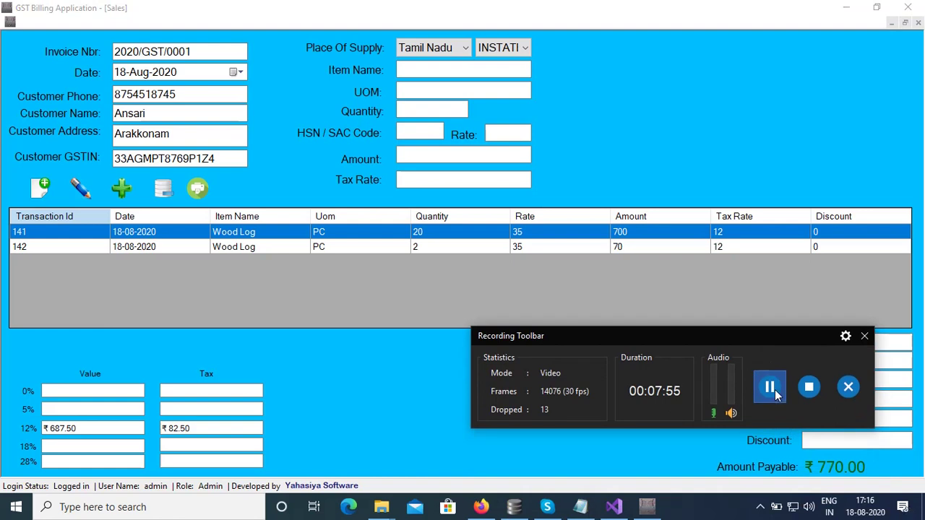
left_click(820, 338)
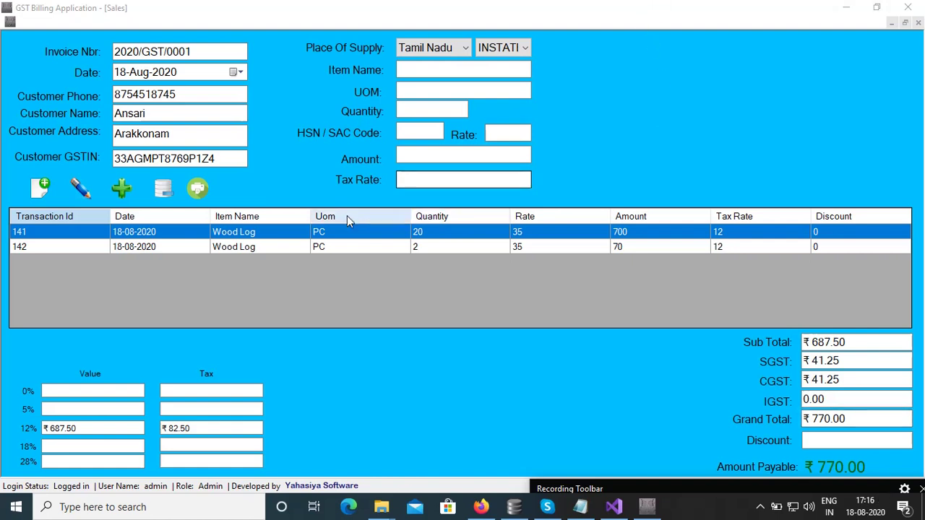
left_click(211, 193)
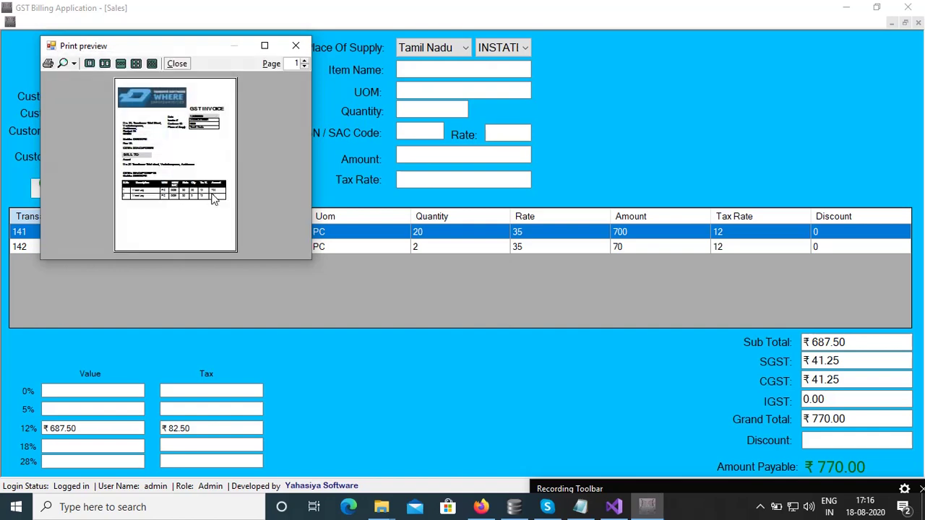
Maximize the invoice print preview, review it, and close it.
left_click(266, 46)
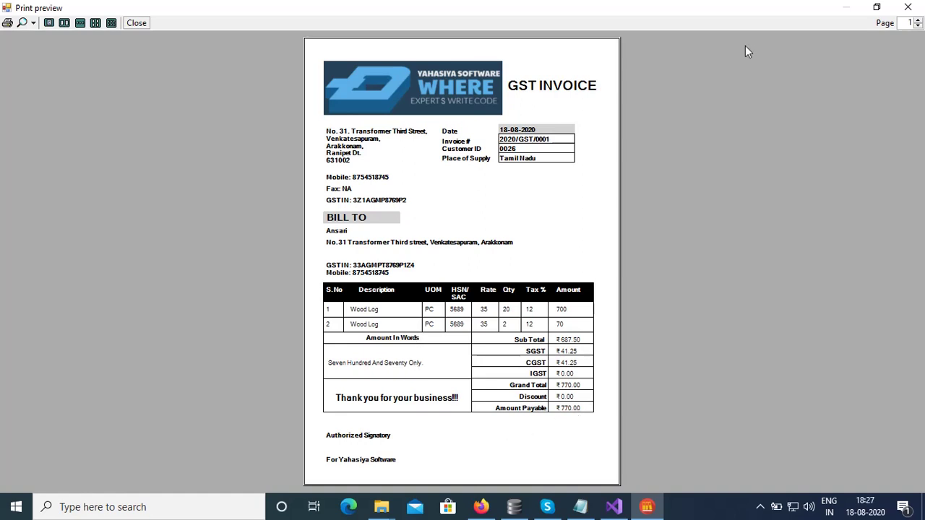
left_click(136, 24)
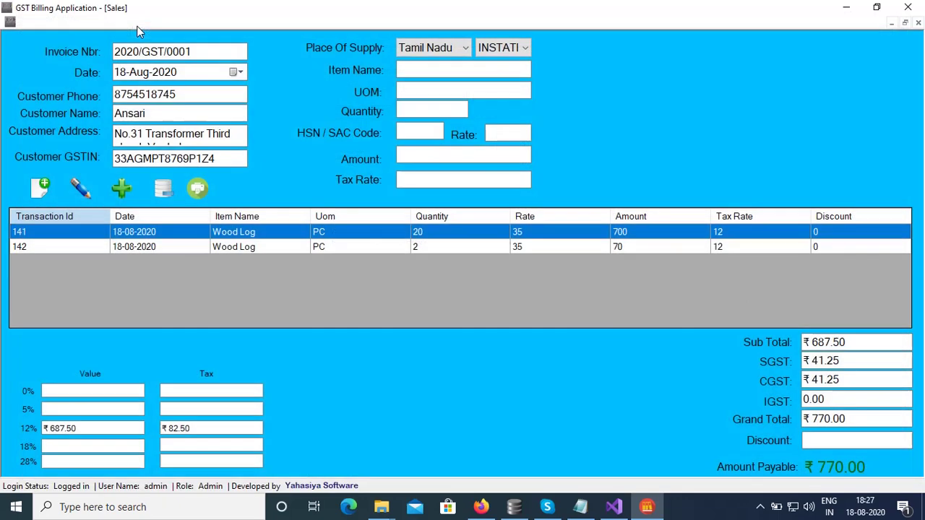
Reload invoice 2020/GST/0001, check its ₹687.50 sub total and ₹770.00 payable, then close Sales.
left_click(908, 8)
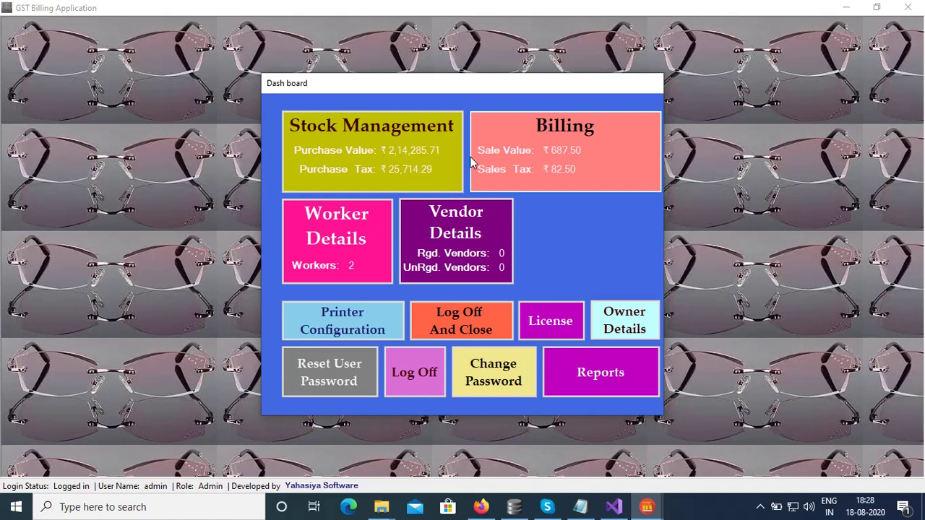
left_click(594, 184)
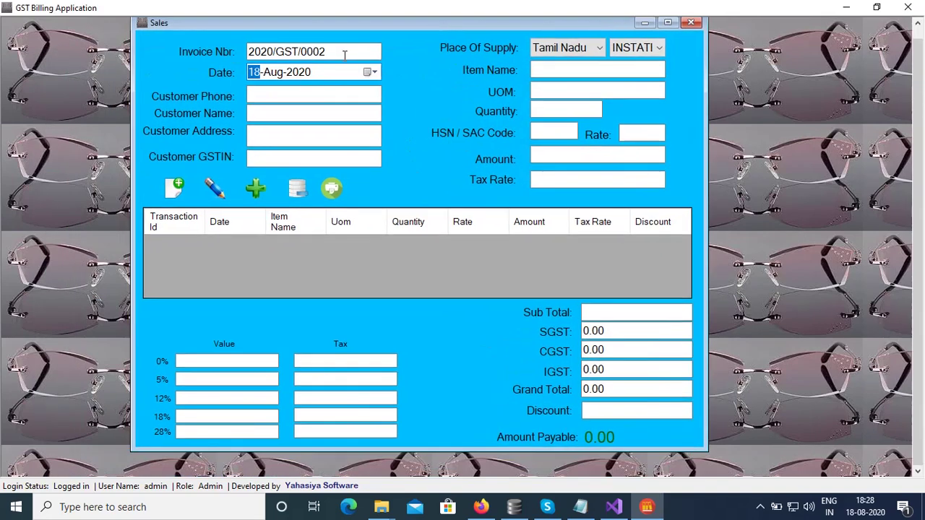
left_click(343, 54)
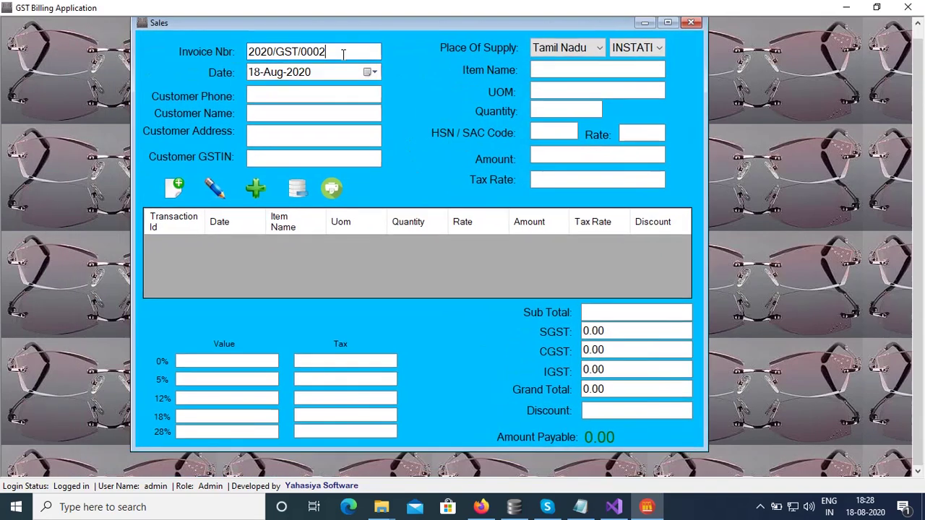
key("BackSpace")
type("1")
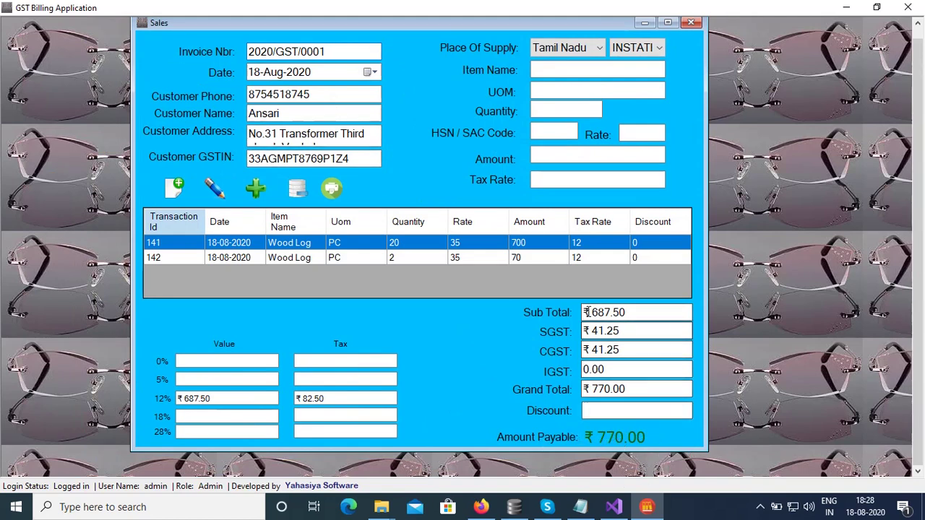
double_click(644, 313)
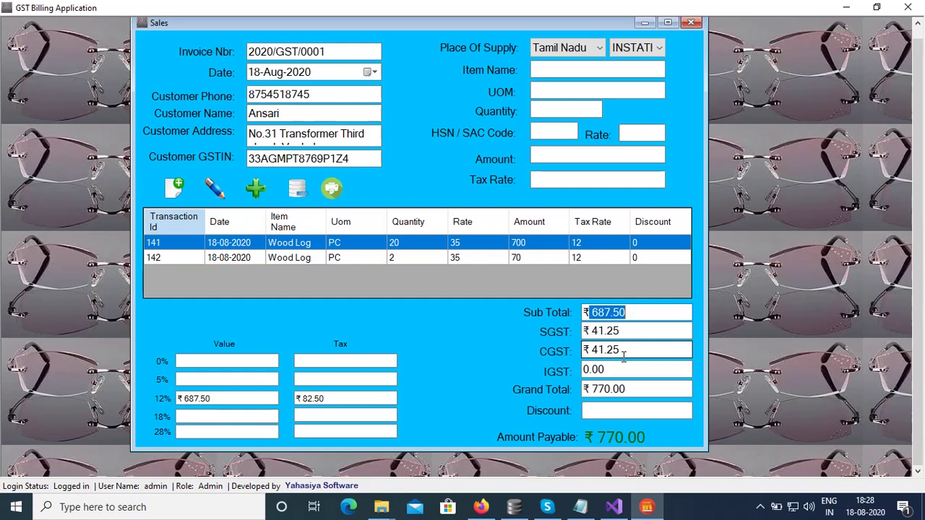
left_click(691, 22)
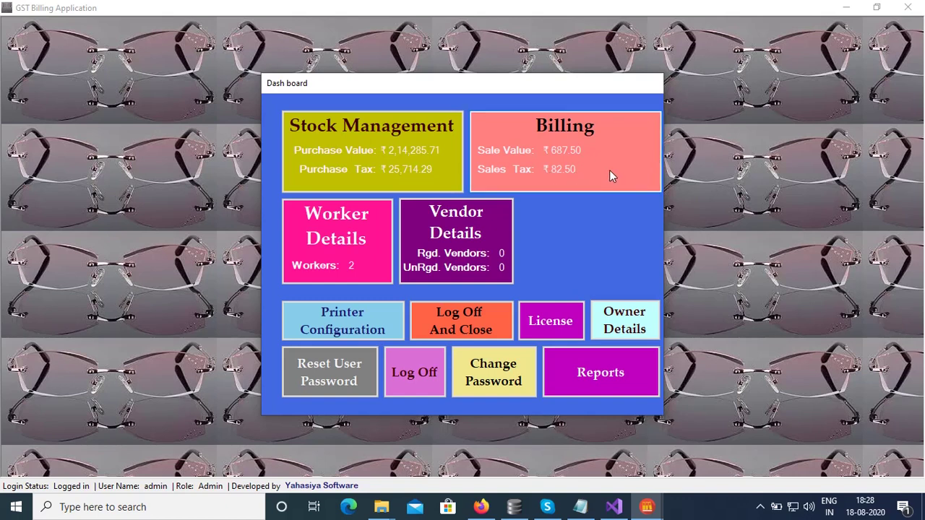
mouse_move(647, 507)
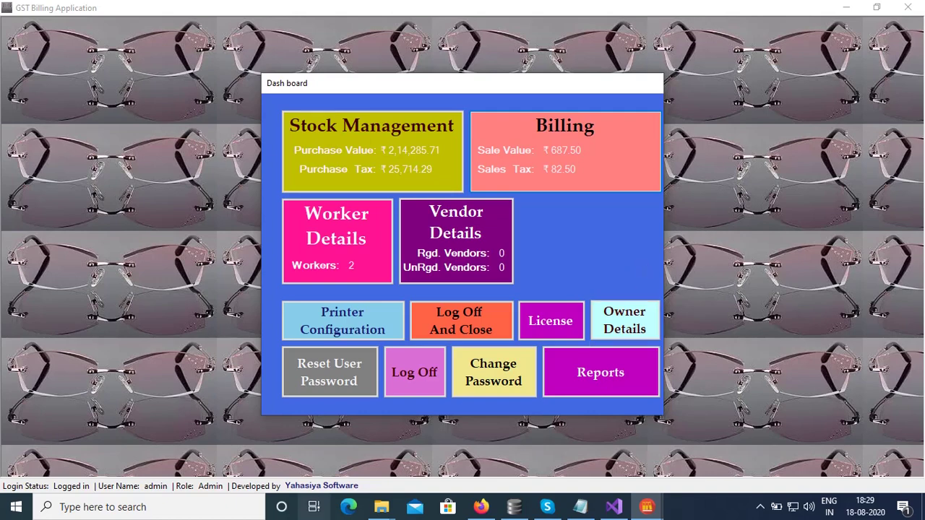
In Worker Details, enter the new worker's name and user name.
left_click(355, 282)
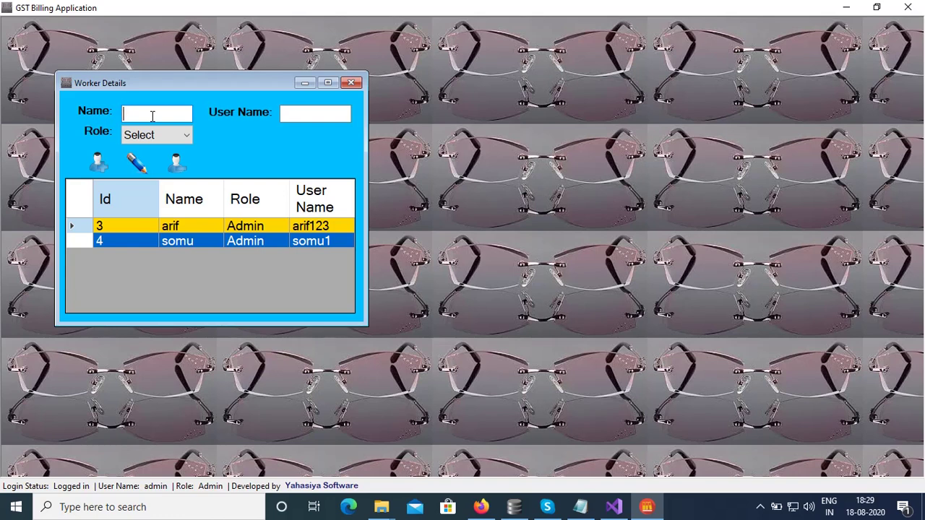
type("Hisham")
key("Tab")
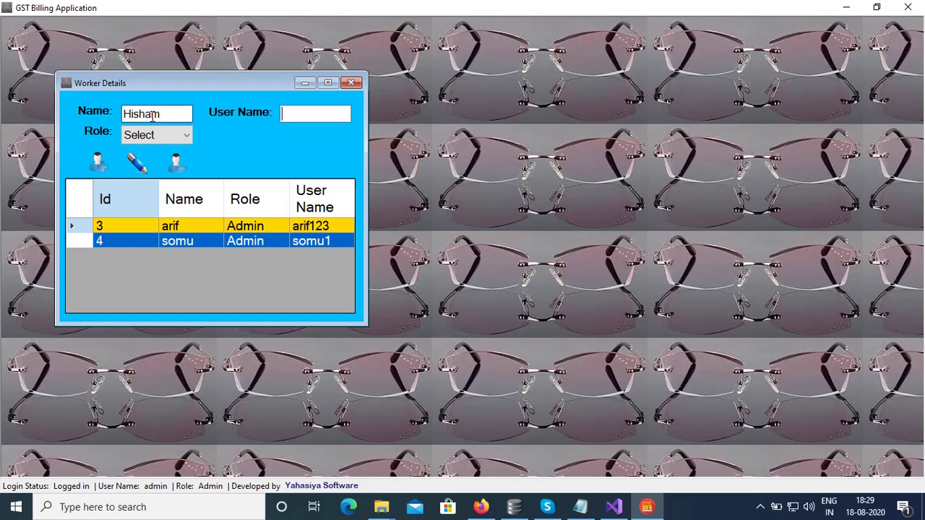
type("hisham")
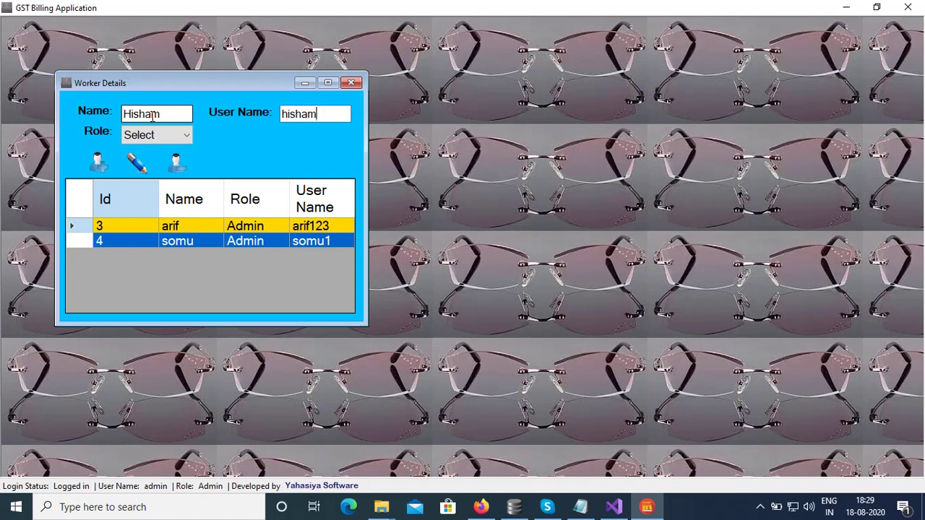
type("1")
Give the worker the Admin role, add them, close the window, and log off.
left_click(186, 135)
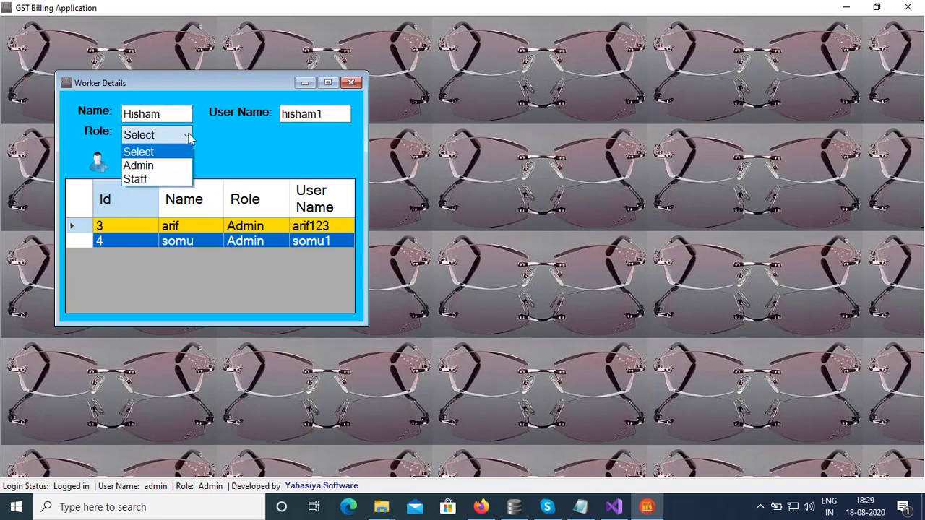
left_click(165, 171)
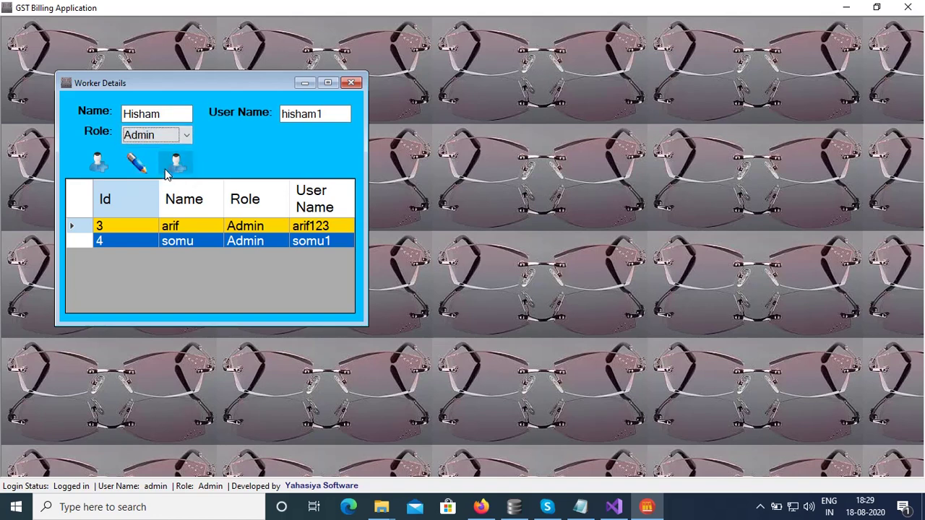
left_click(107, 172)
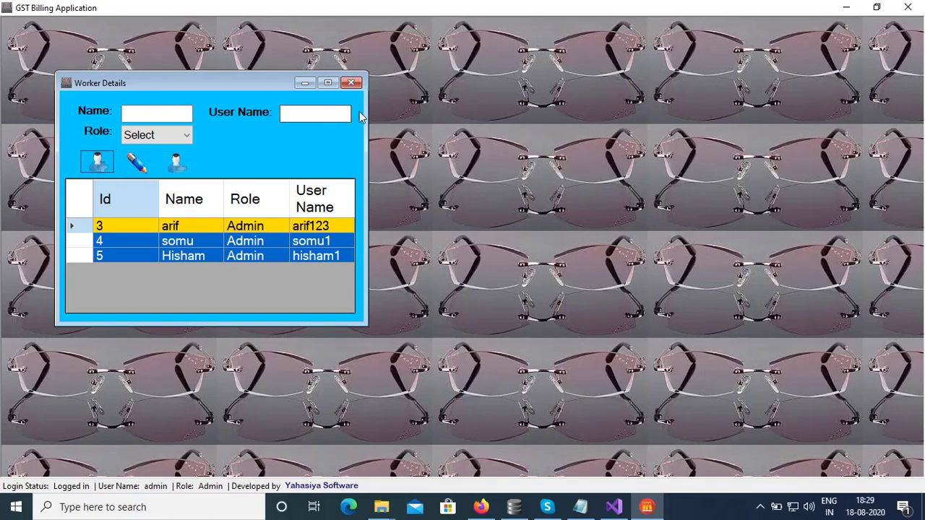
left_click(351, 83)
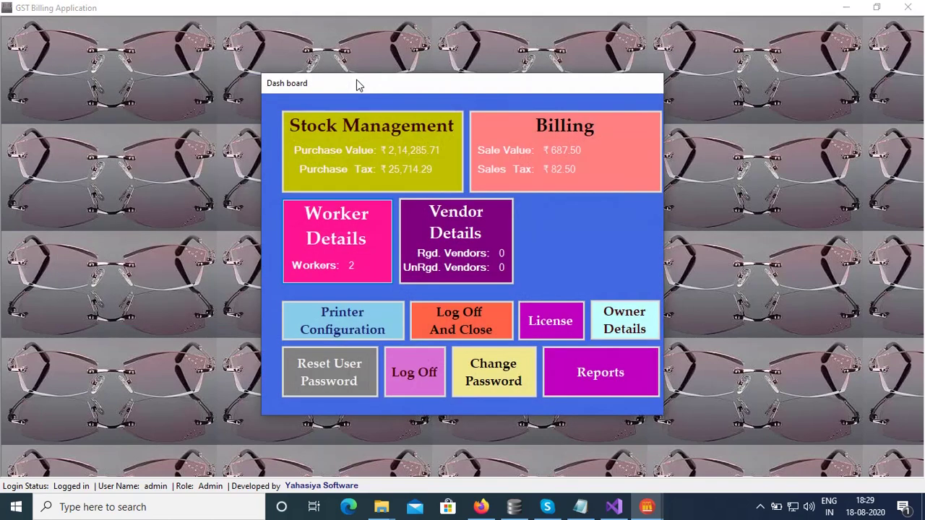
left_click(415, 381)
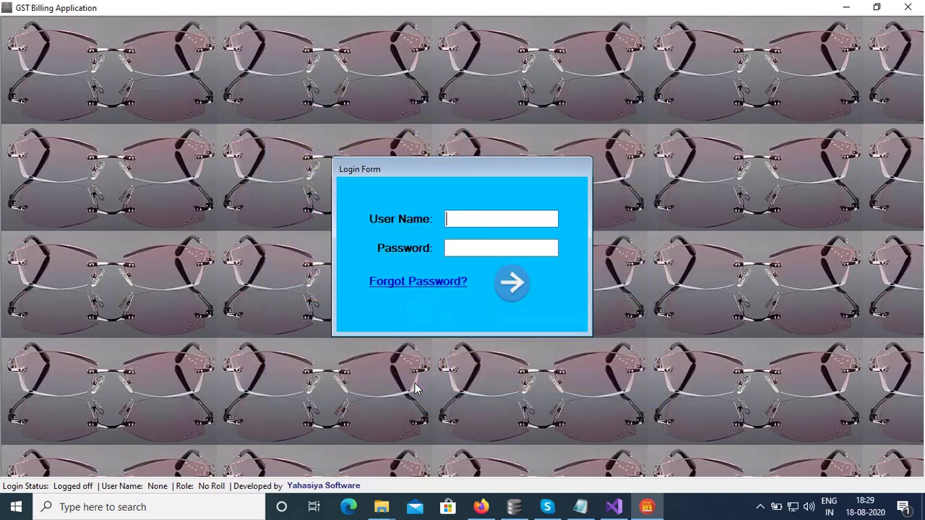
Log in with the new worker's user name and password.
type("hisham1")
key("Tab")
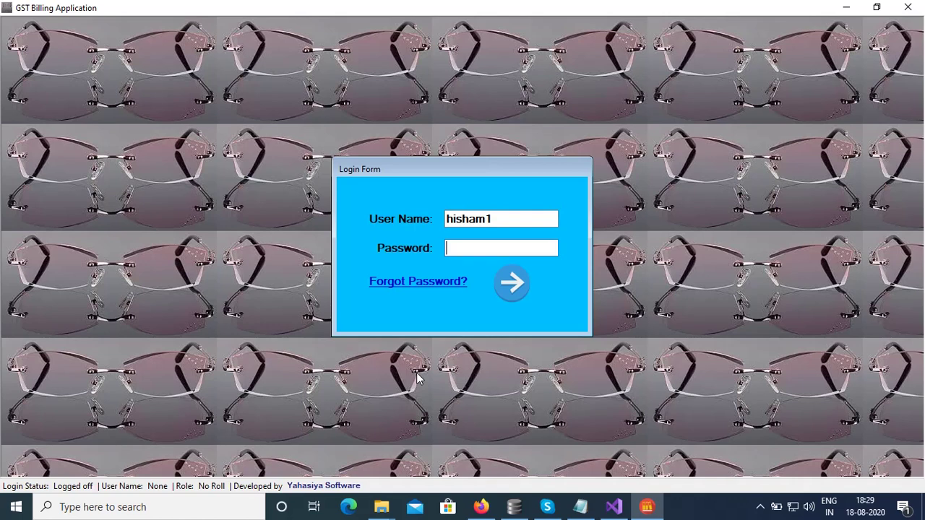
type("*****")
key("BackSpace")
key("BackSpace")
key("BackSpace")
key("BackSpace")
key("BackSpace")
type("********")
left_click(512, 283)
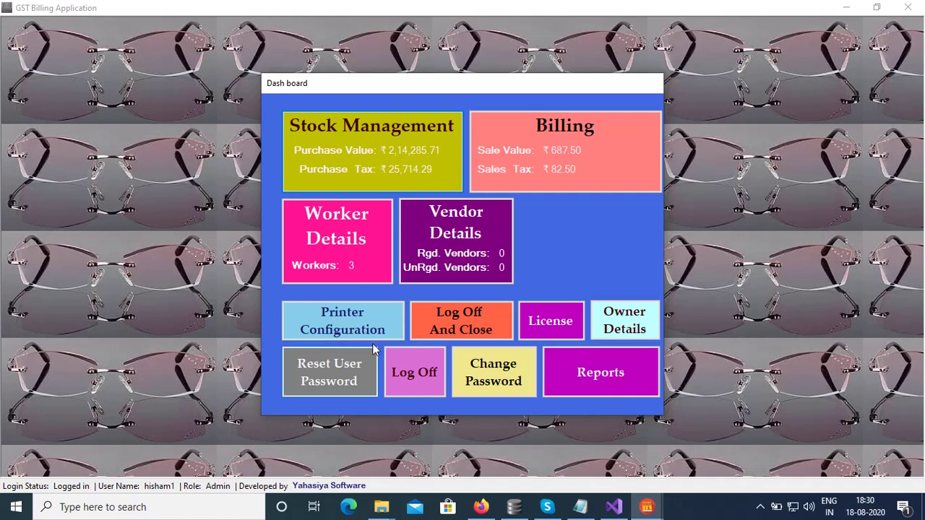
Open Vendor Details and enter vendor Rama Traders with its GSTIN and street address.
left_click(490, 236)
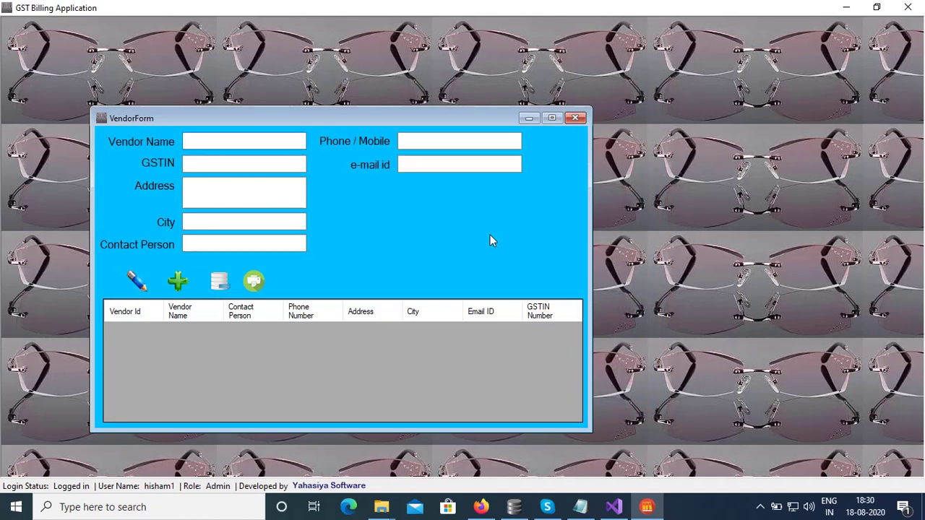
key("Tab")
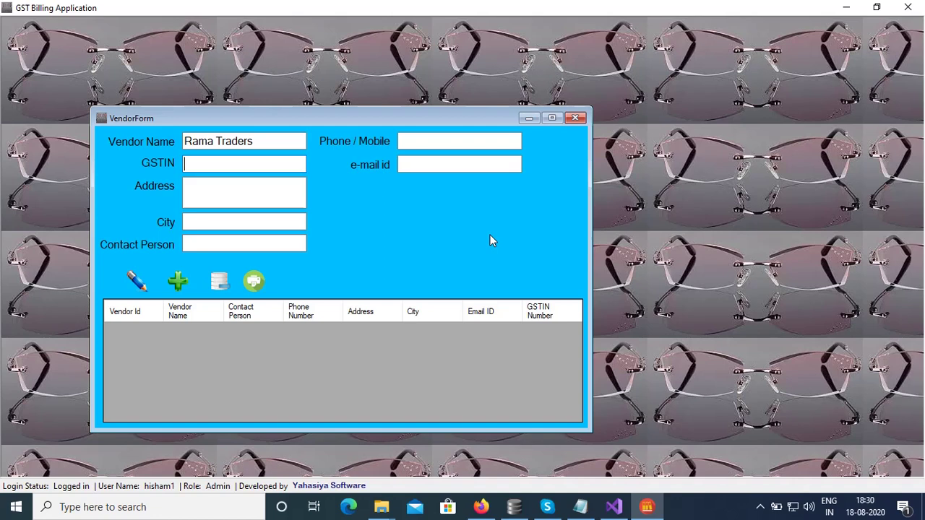
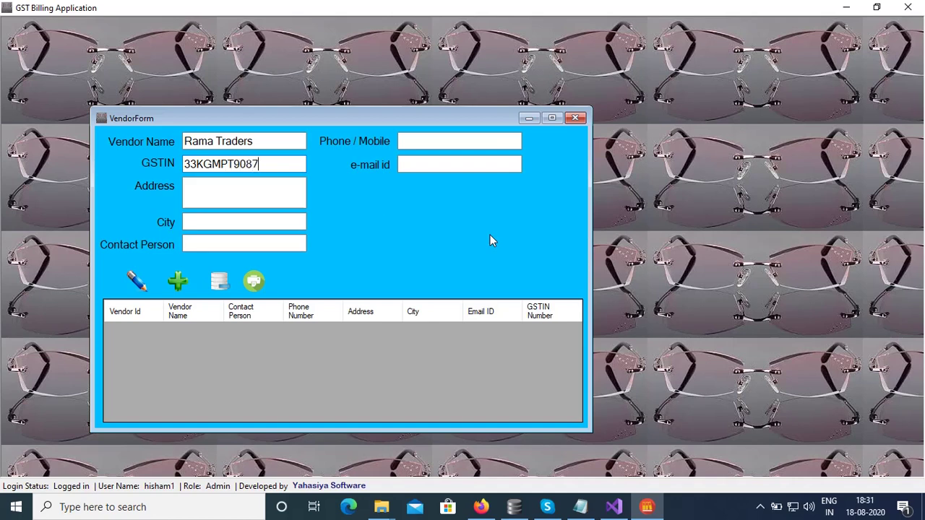
key("Tab")
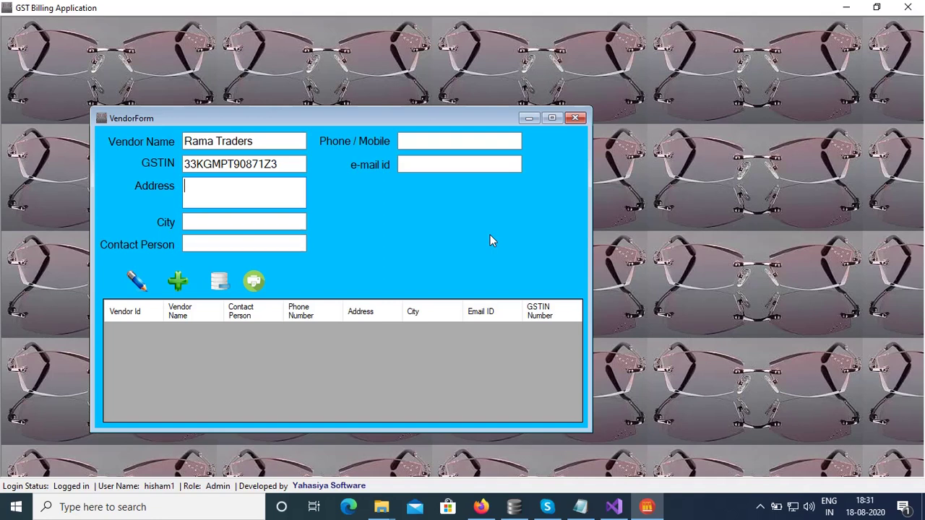
key("BackSpace")
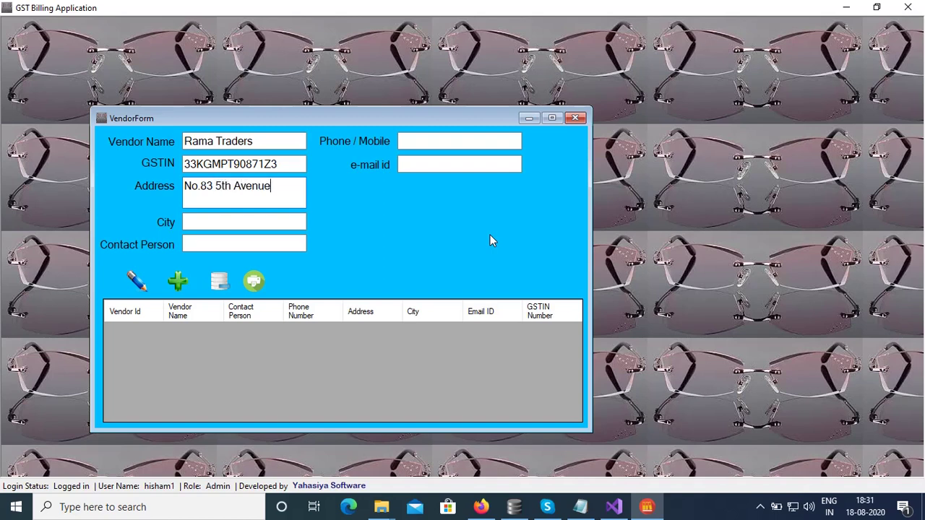
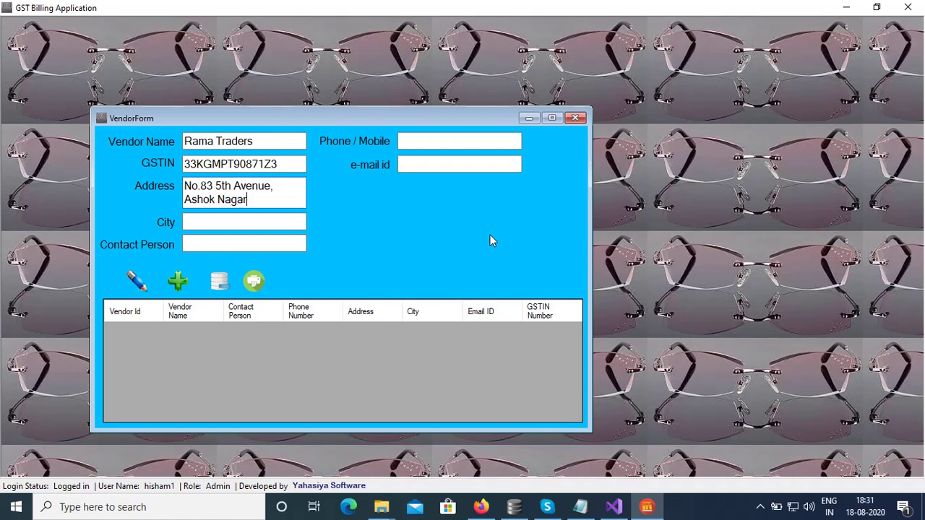
Set the vendor's city to Chennai and enter the contact person's name and phone number.
left_click(286, 219)
type("Che")
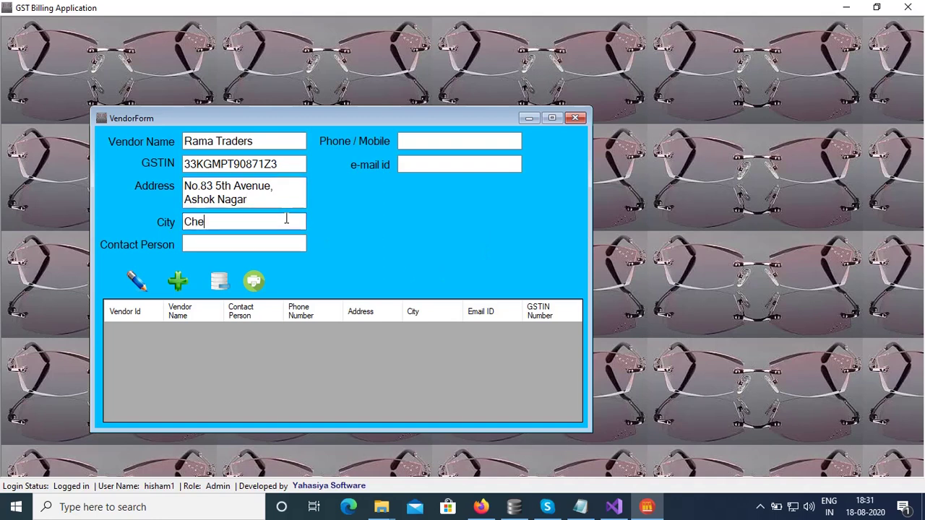
type("nnai")
key("Tab")
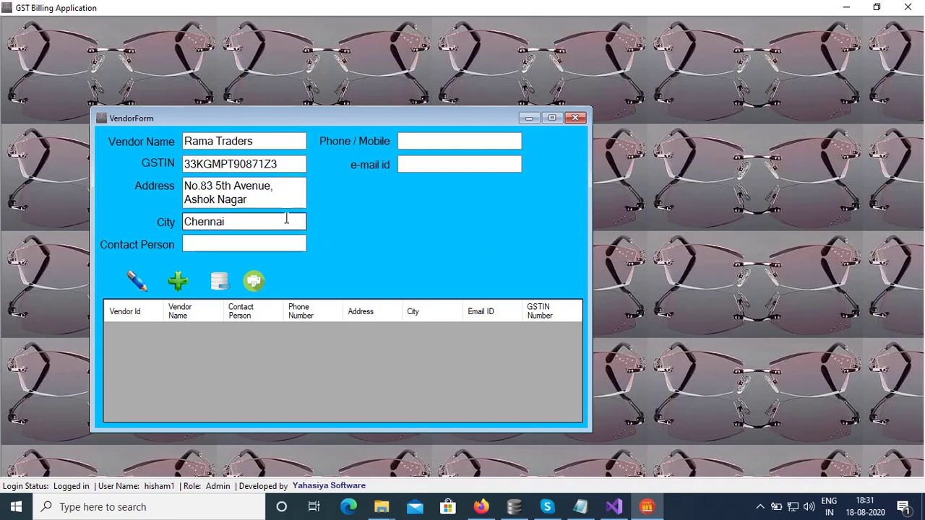
type("RAMA")
key("Tab")
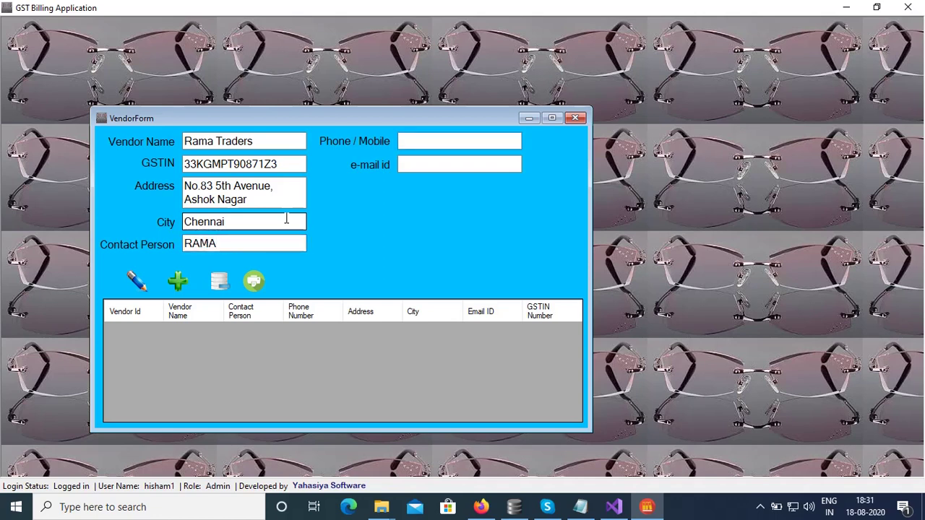
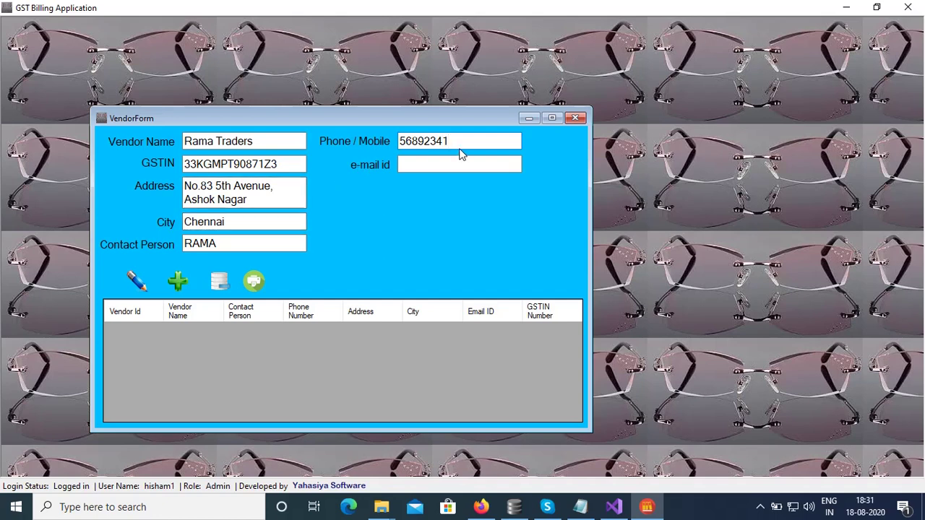
Enter the vendor's e-mail, save it as vendor 4, and select its row.
left_click(432, 166)
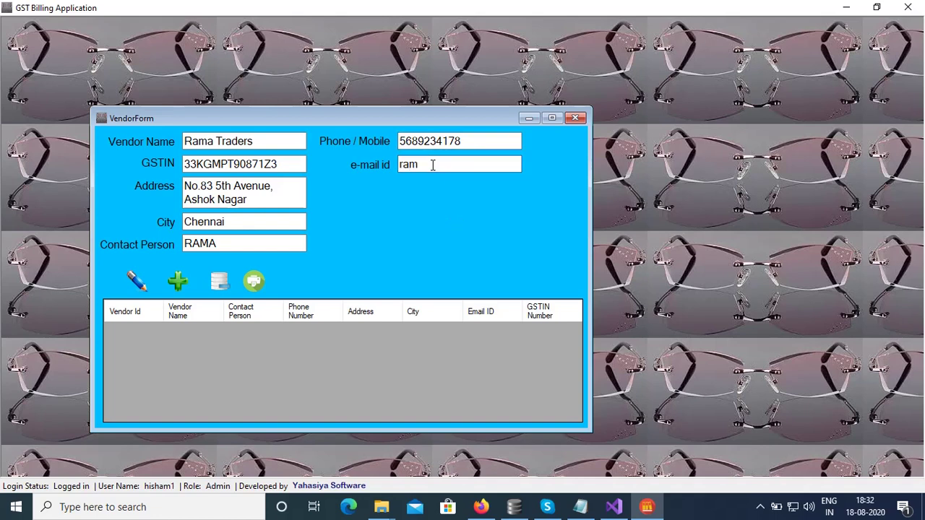
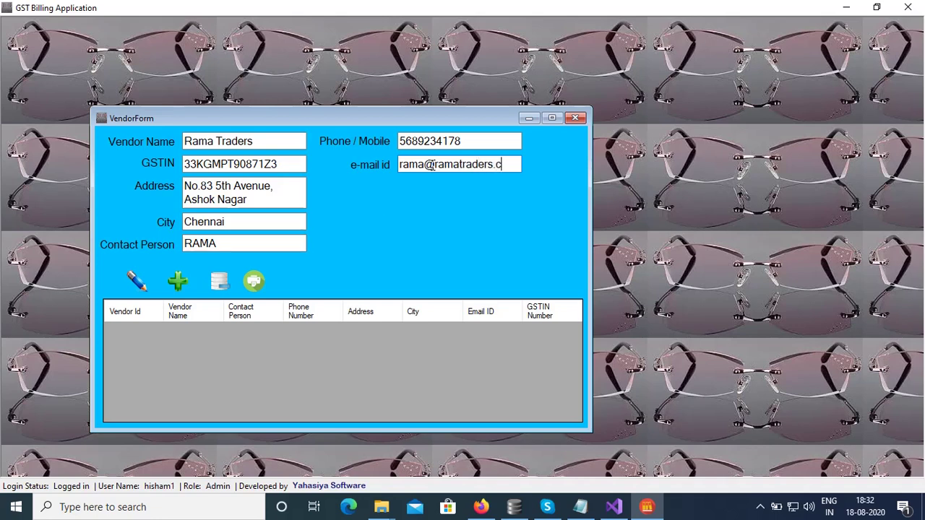
key("Return")
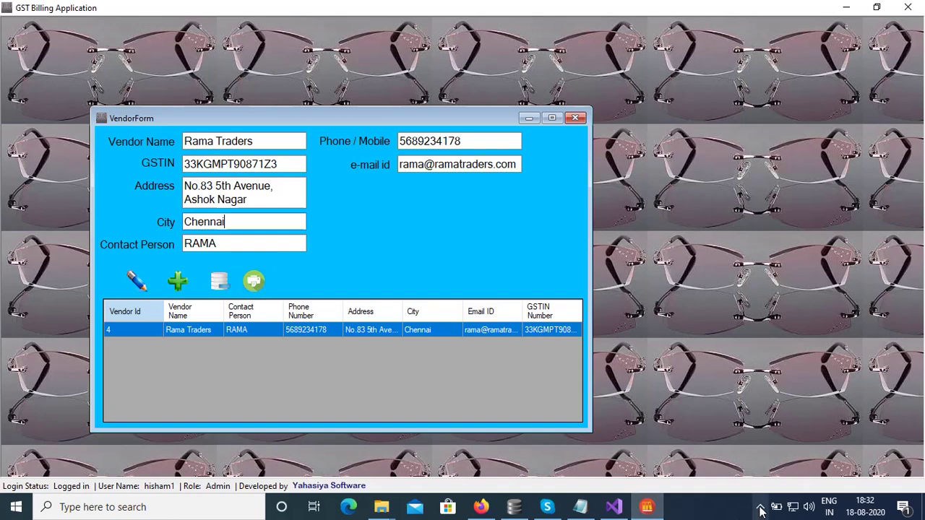
left_click(137, 330)
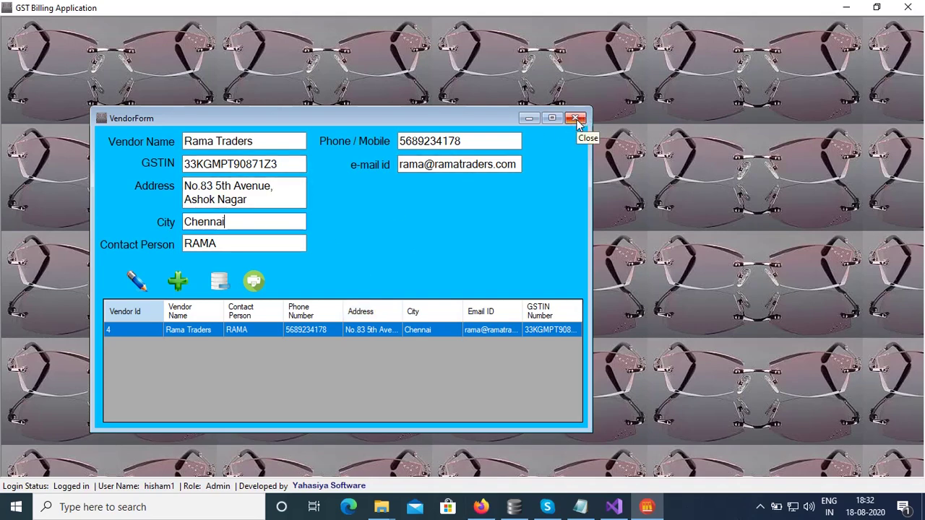
Close the VendorForm window.
left_click(575, 119)
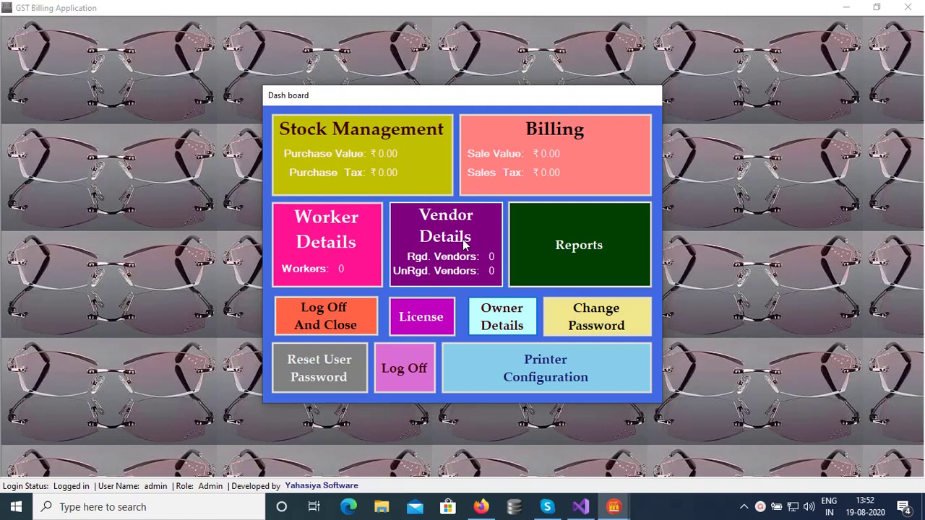
Add Kala Traders as a new vendor with its contact e-mail, then close the vendor form.
left_click(465, 244)
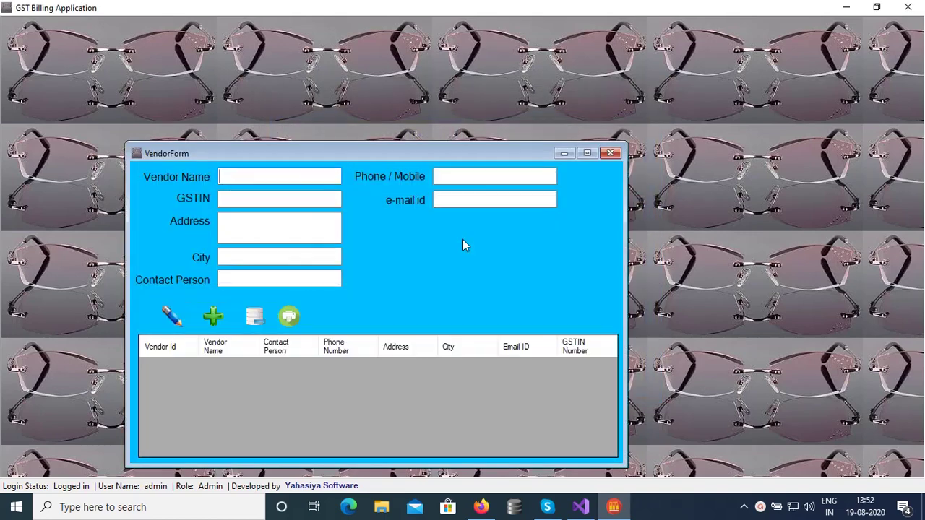
left_click_drag(339, 157, 326, 50)
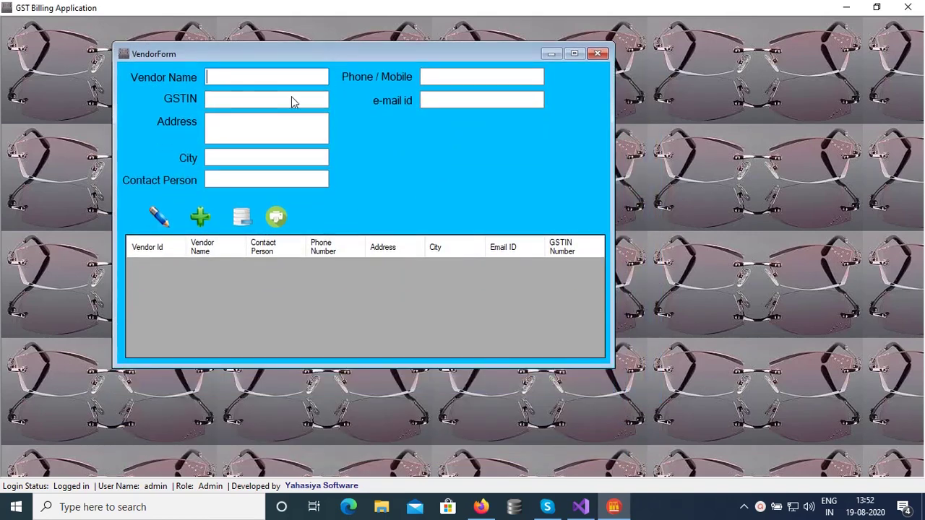
left_click(264, 75)
type("Rama")
key("BackSpace")
key("BackSpace")
key("BackSpace")
key("BackSpace")
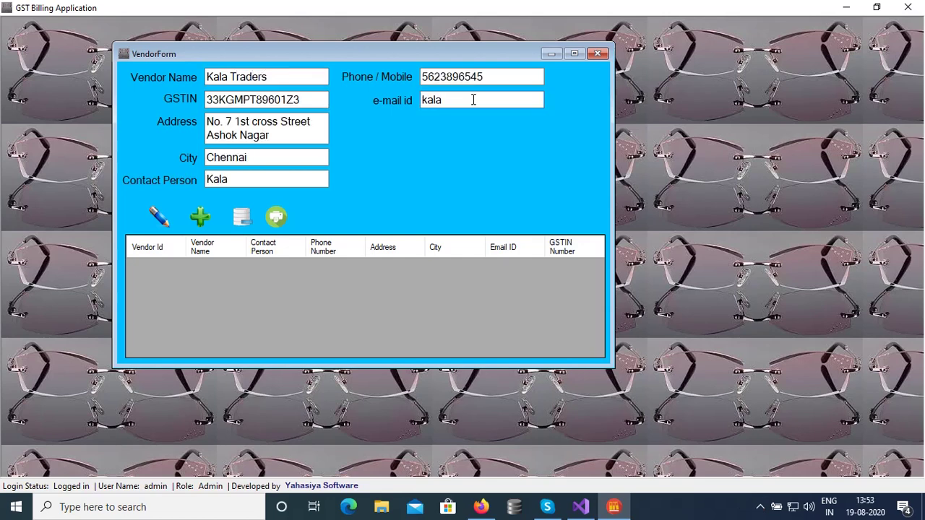
left_click(205, 228)
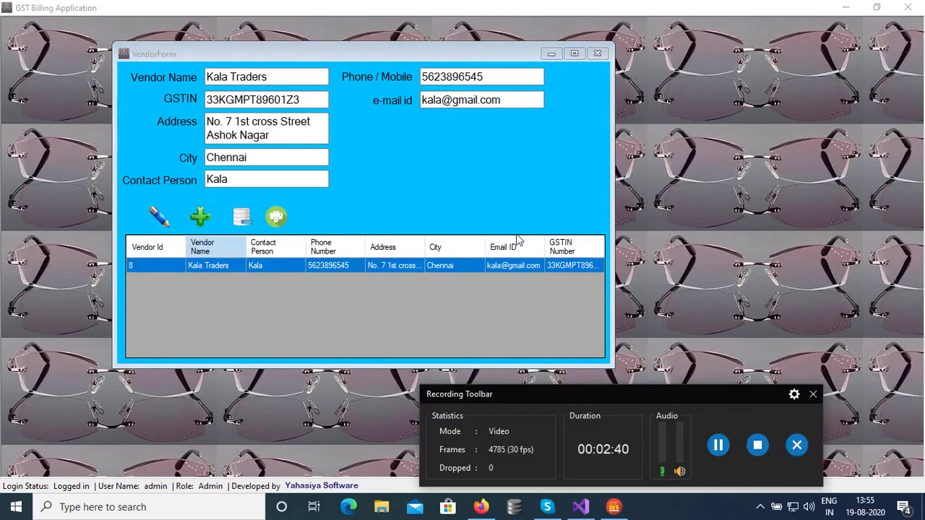
left_click(598, 57)
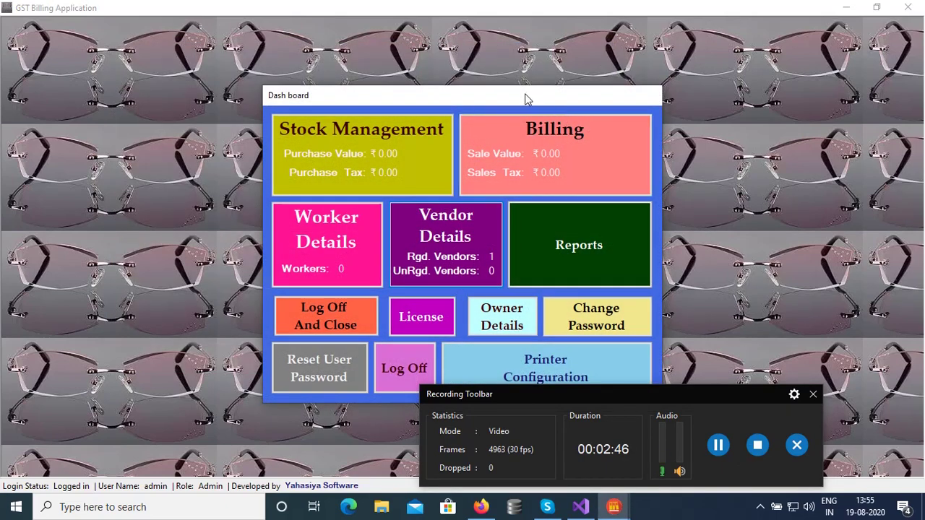
left_click_drag(525, 97, 529, 44)
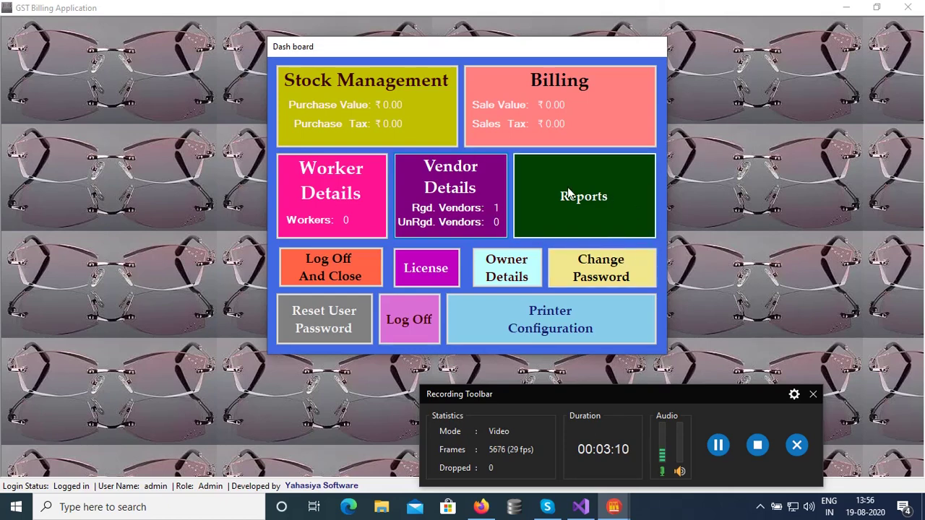
left_click(594, 200)
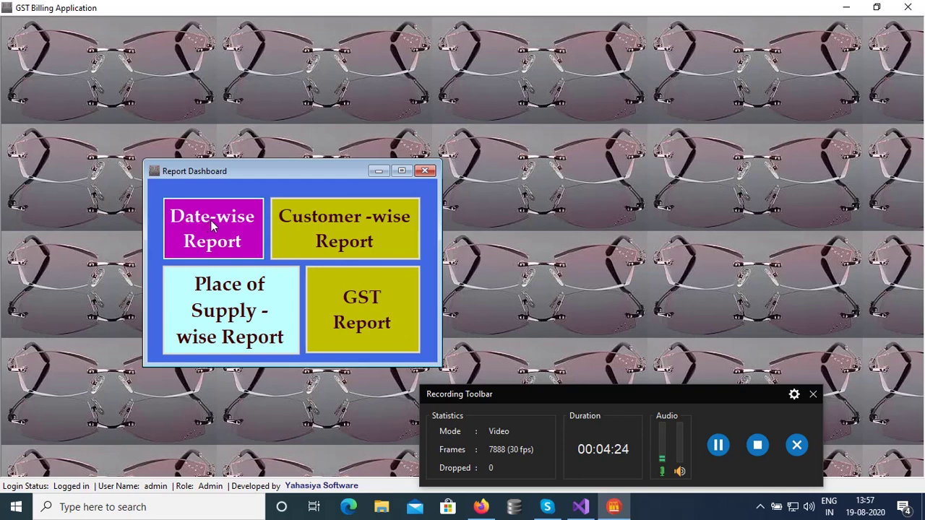
left_click(427, 173)
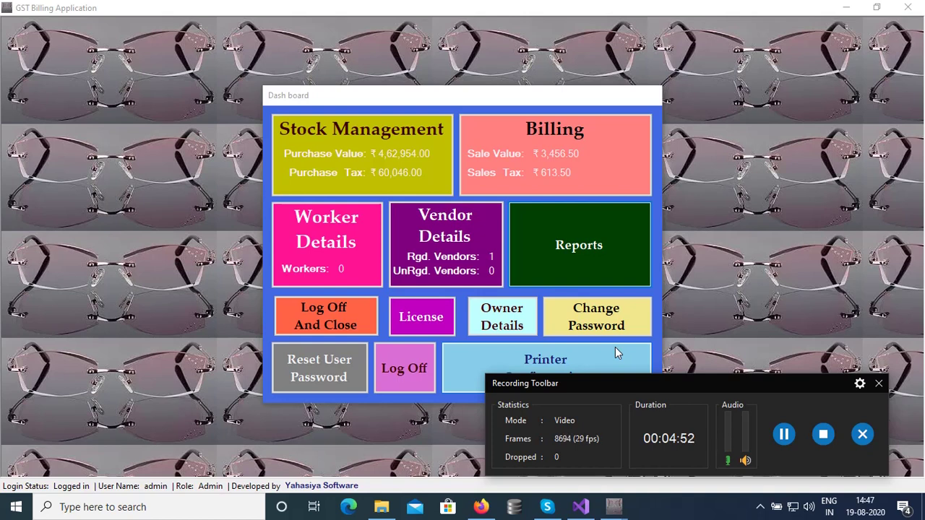
Filter the date-wise report to 19-08-2020 and show its print preview of the two invoices.
left_click(555, 266)
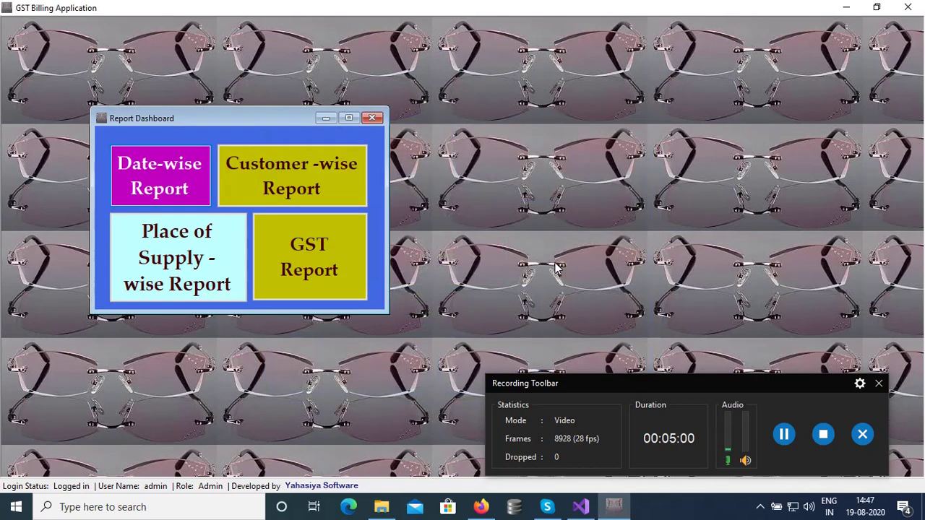
left_click(164, 185)
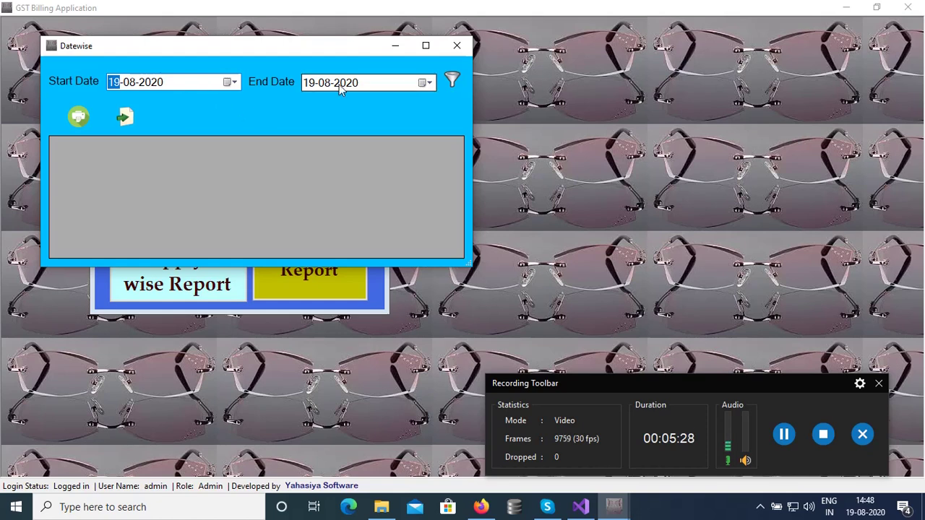
left_click(454, 81)
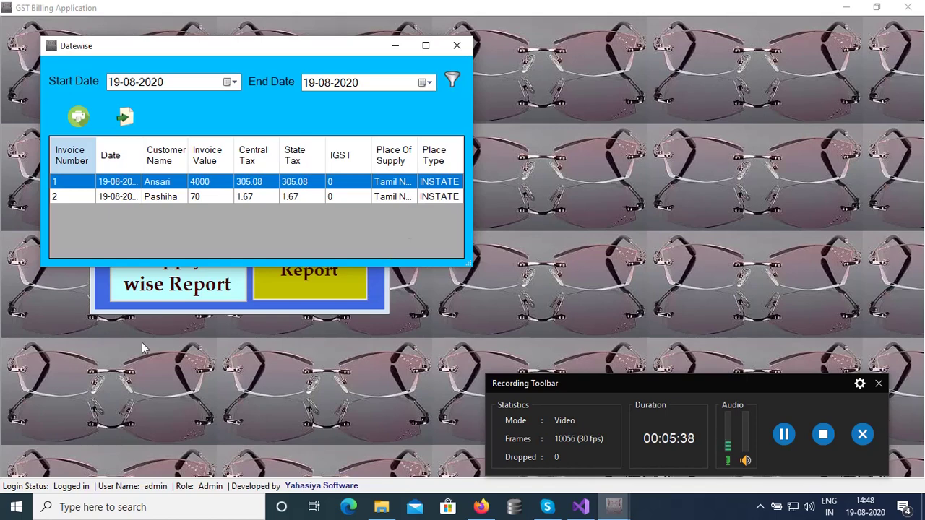
left_click(77, 119)
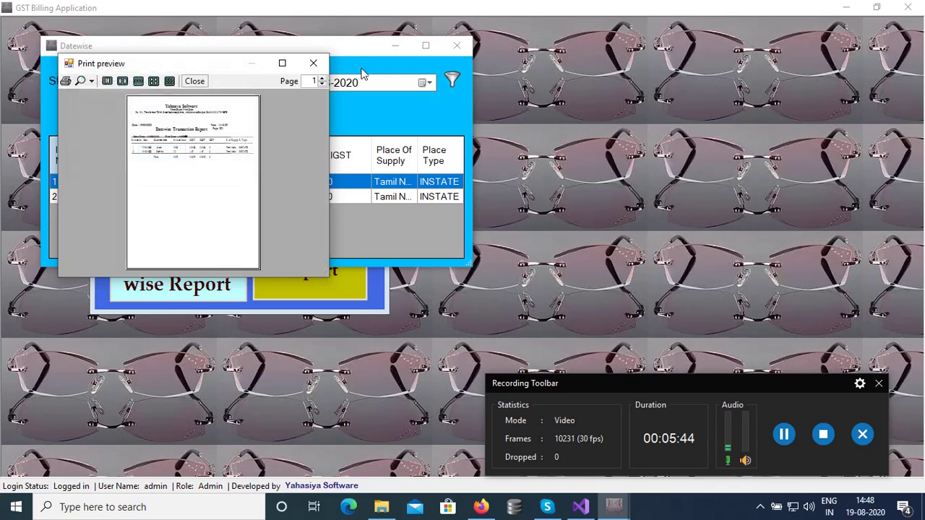
left_click(284, 65)
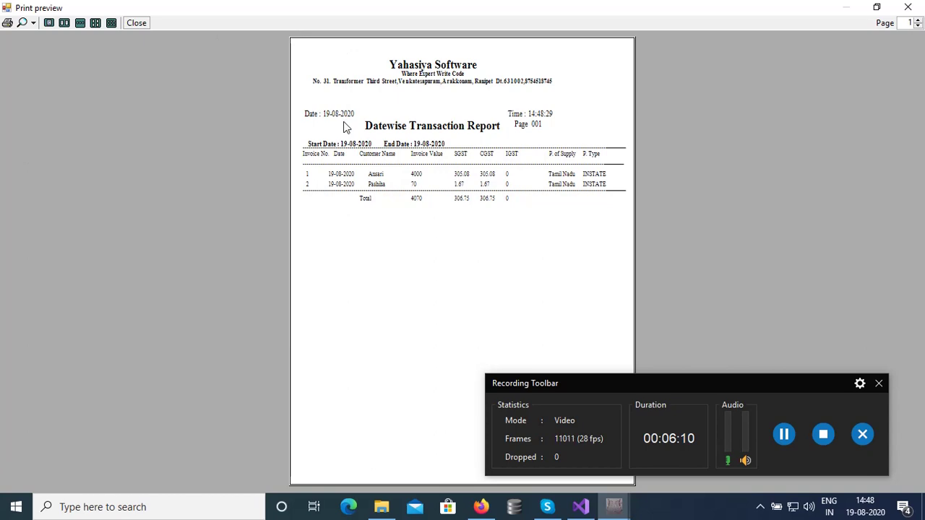
left_click(908, 7)
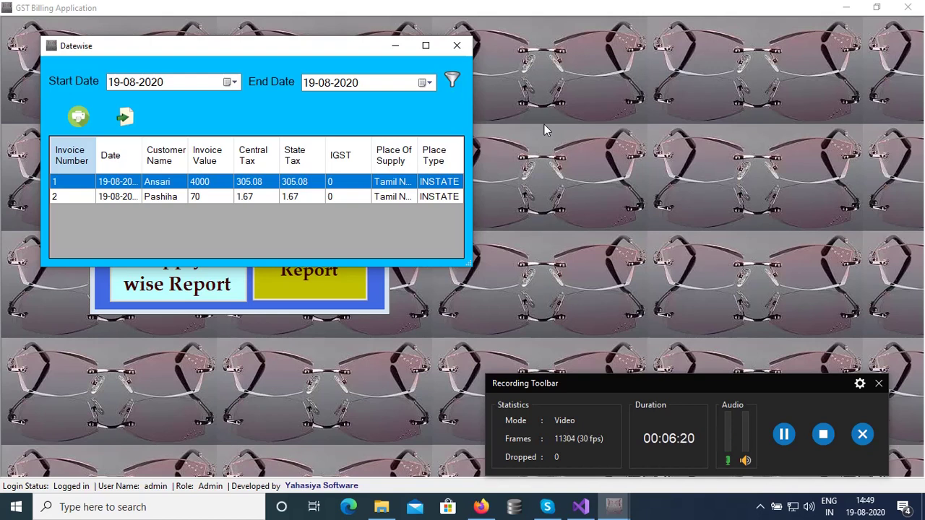
Export the Datewise invoice list, bringing up a CSV Save As dialog on the Desktop.
left_click(130, 125)
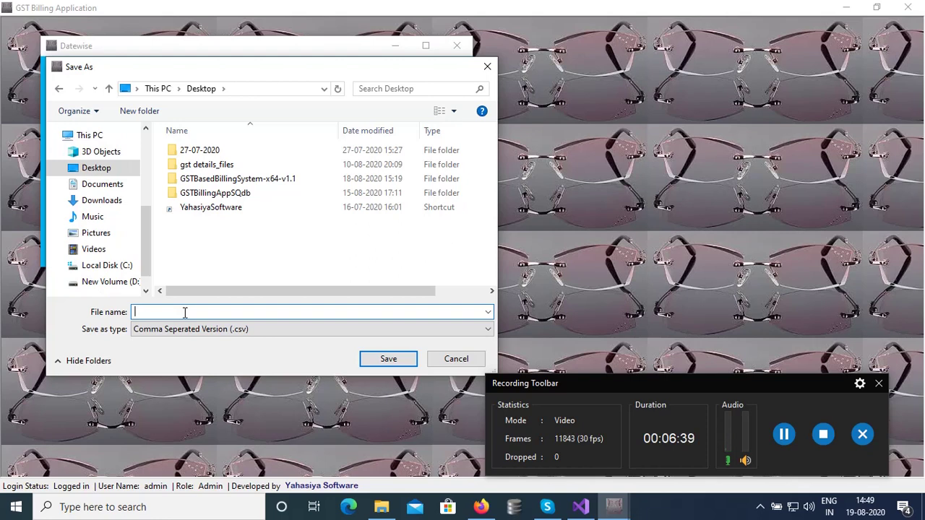
Save the export on the Desktop as CSV with the file name 'test'.
type("test")
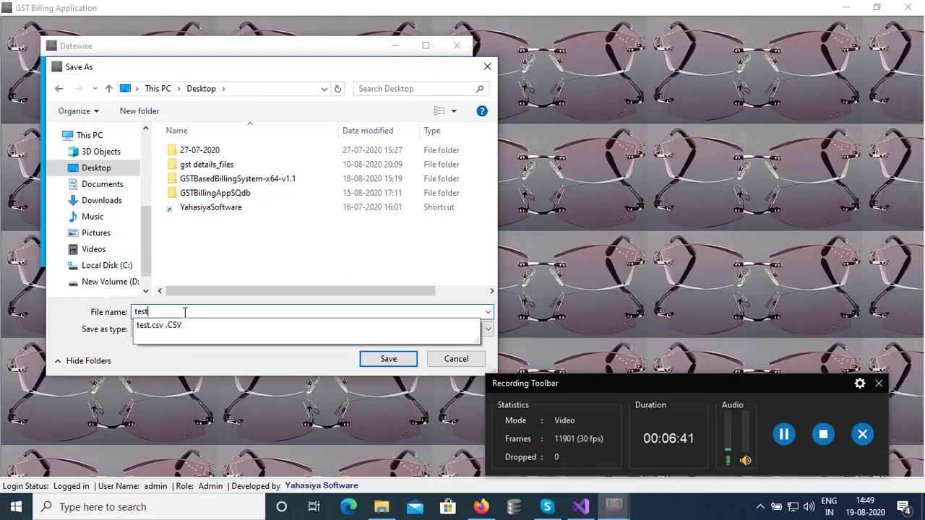
left_click(375, 361)
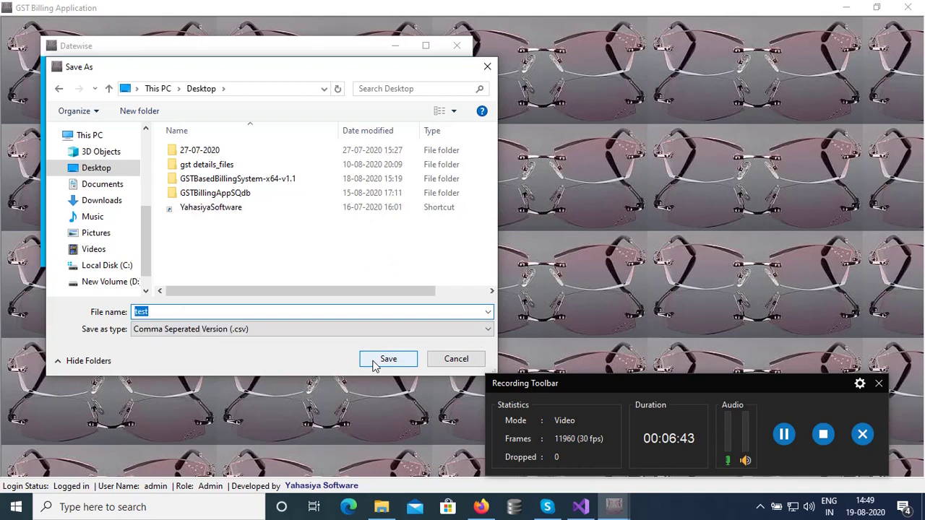
left_click(374, 360)
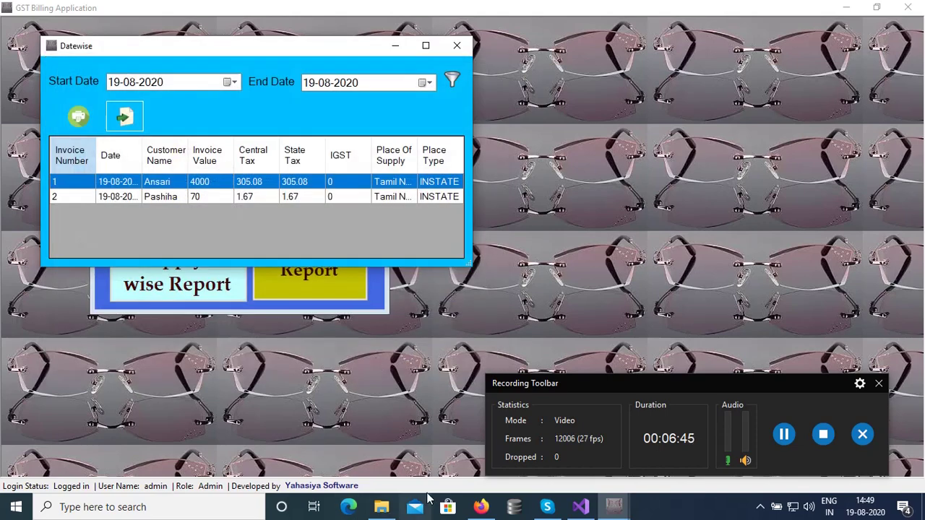
Open the Desktop's exported test file from File Explorer in Excel.
left_click(394, 511)
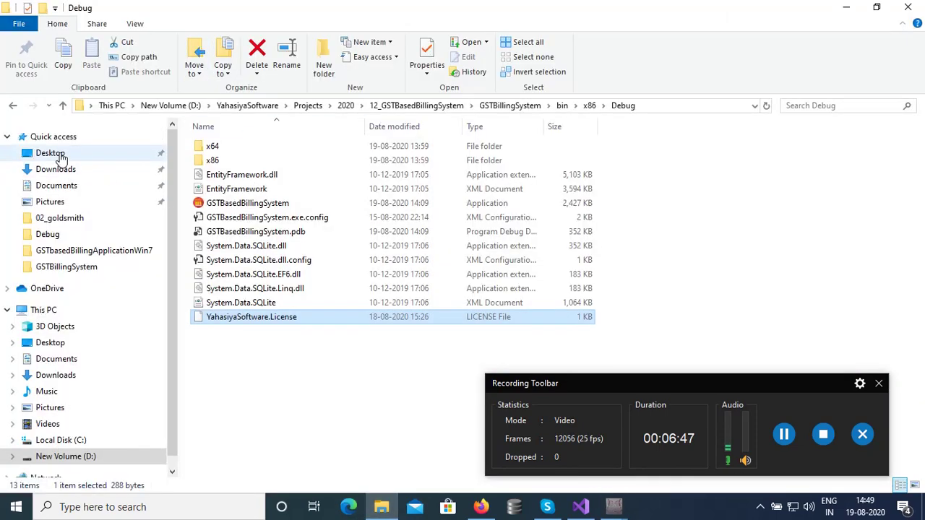
left_click(51, 153)
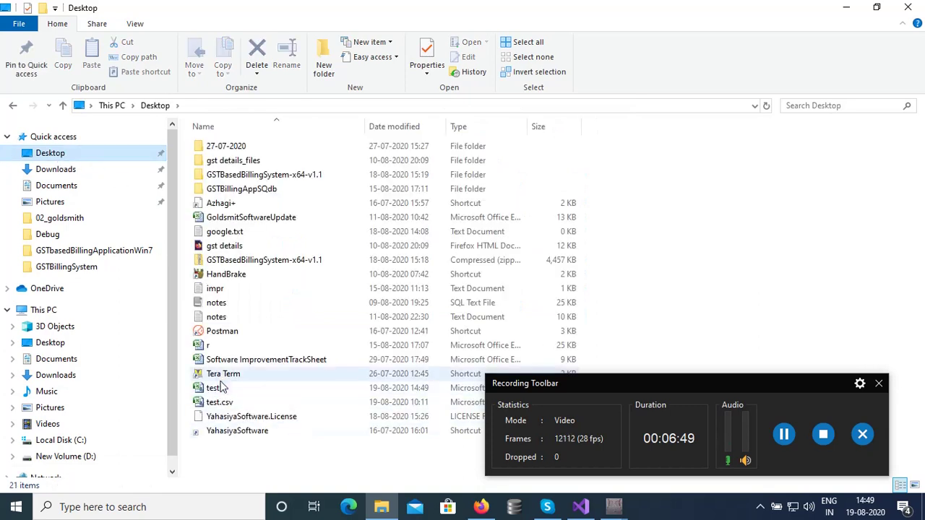
left_click(217, 390)
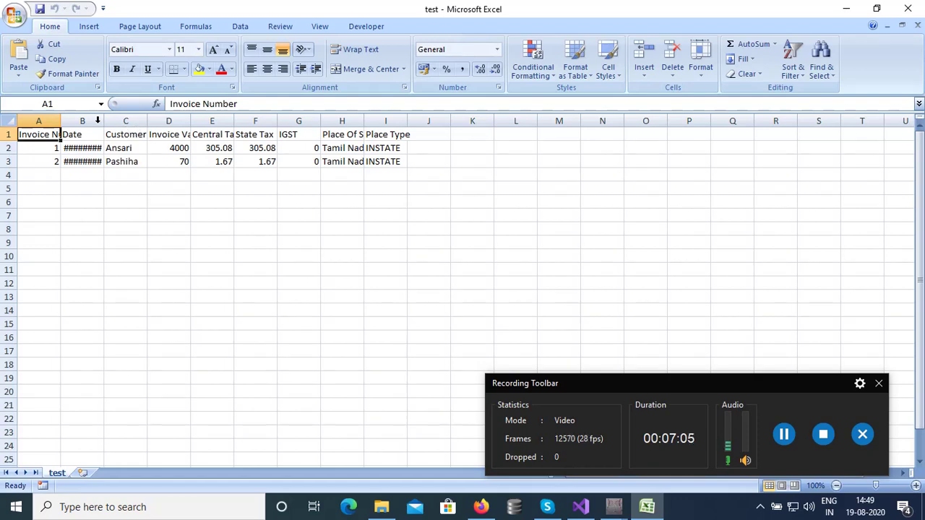
Autofit columns B, I, H and F, then close Excel without saving the changes.
double_click(104, 121)
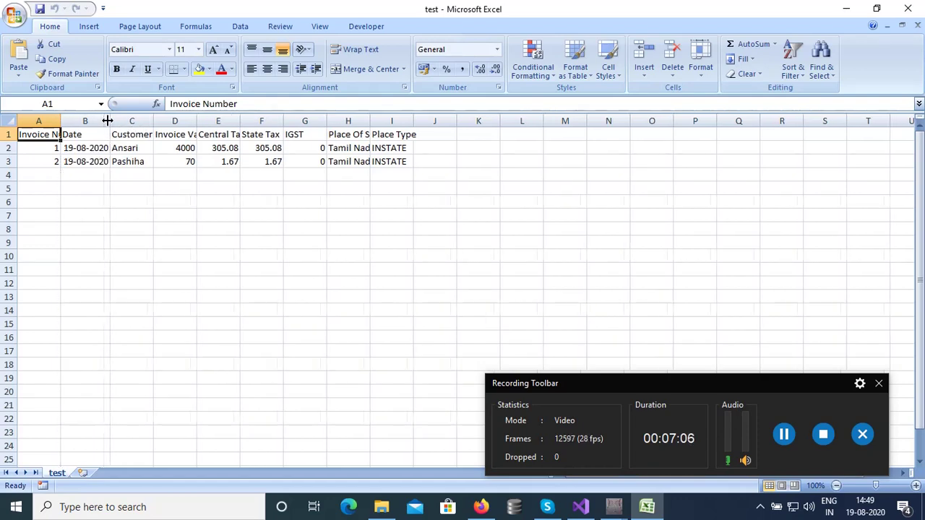
double_click(412, 123)
double_click(371, 121)
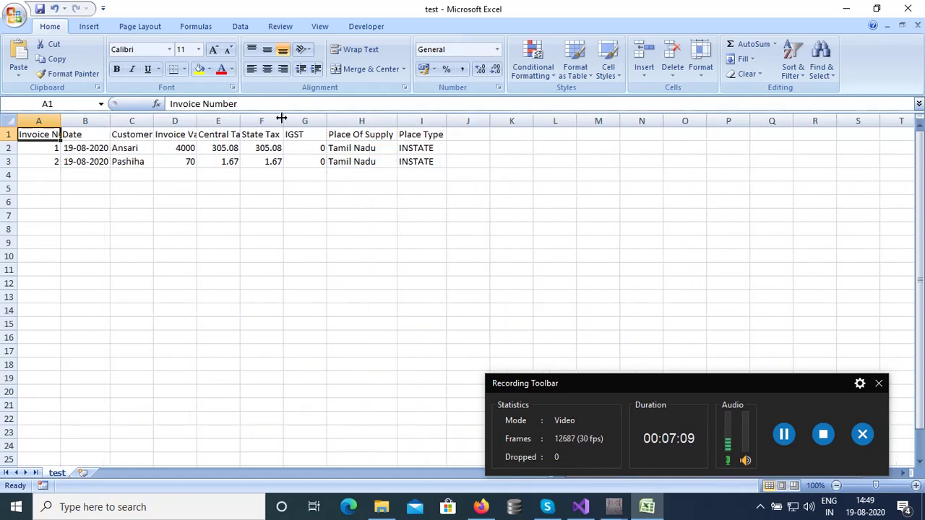
double_click(282, 120)
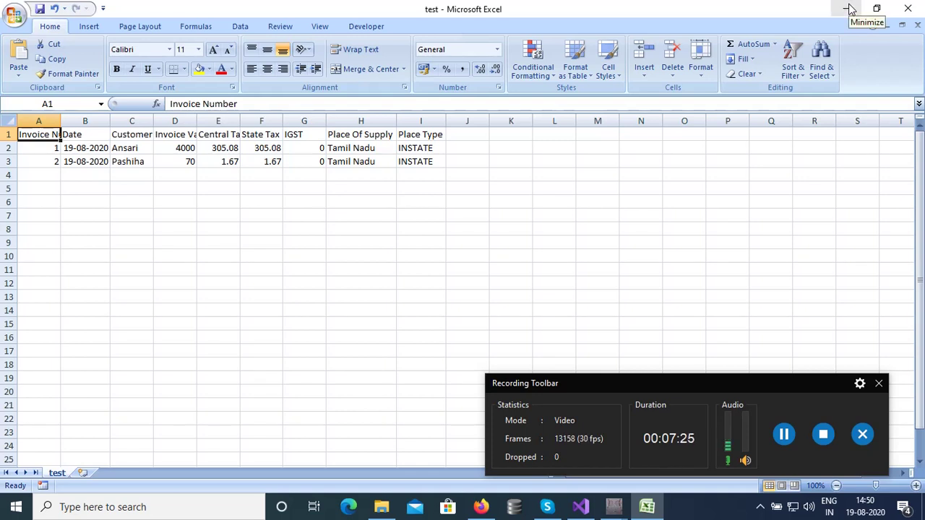
left_click(910, 10)
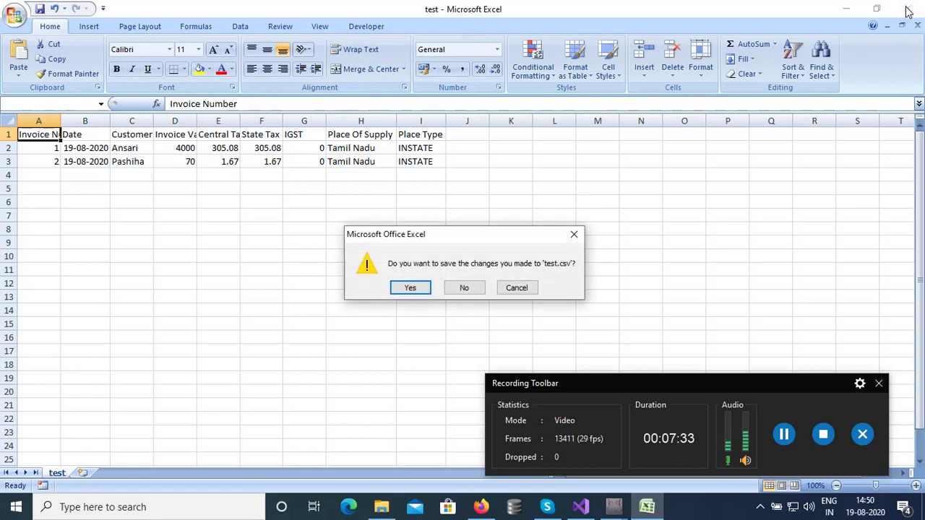
left_click(473, 288)
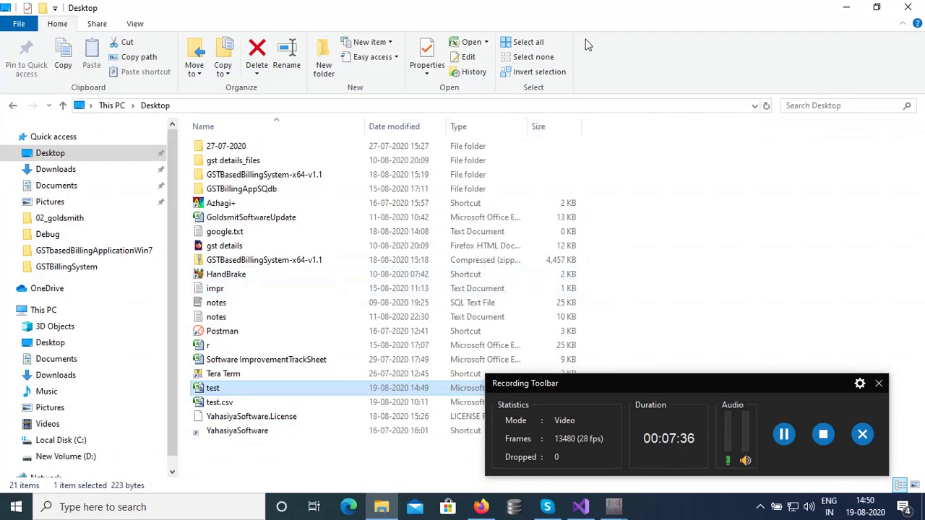
Return to the billing app, close the Datewise window and open the GST Report generator.
left_click(849, 8)
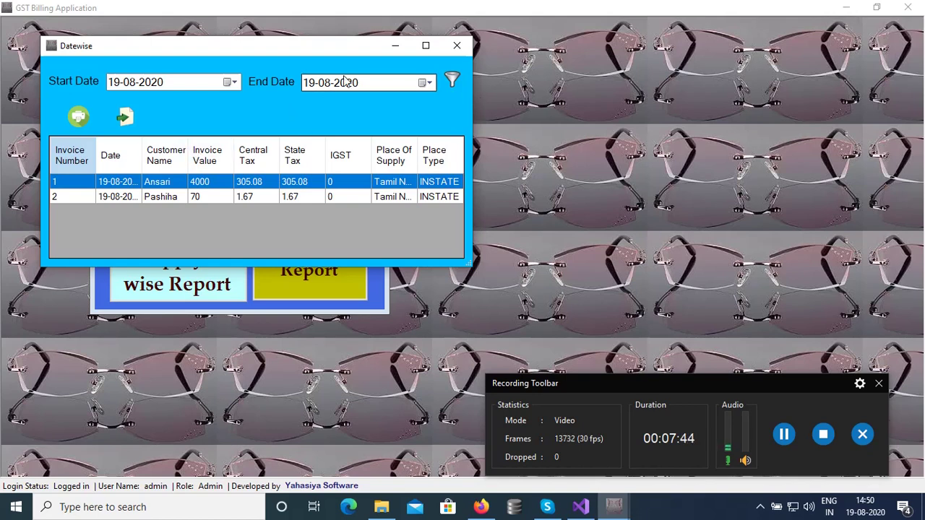
left_click(464, 49)
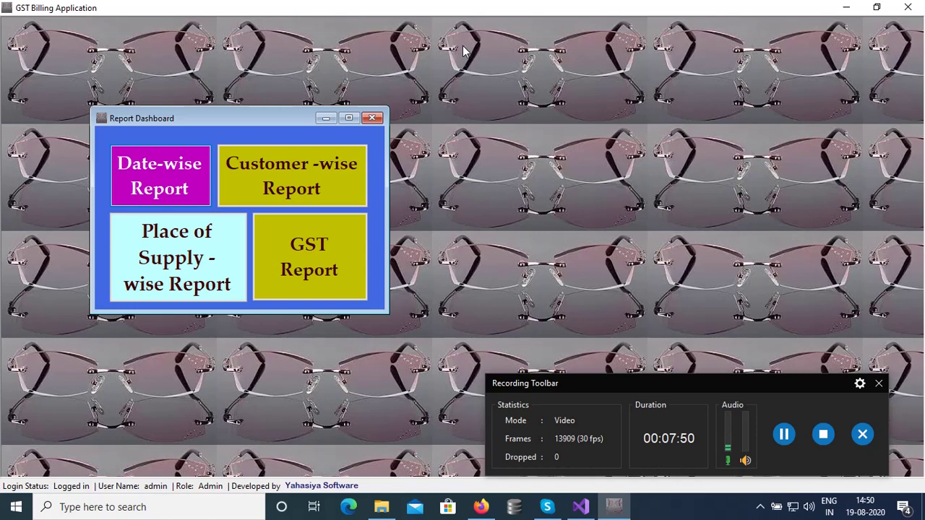
left_click(331, 264)
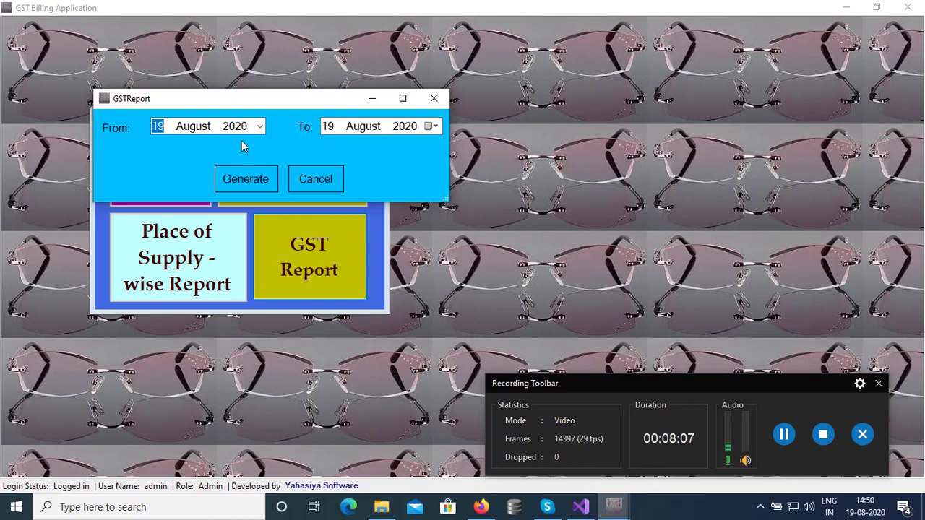
Keep the 19 August 2020 date range and generate the GST return report.
left_click(261, 128)
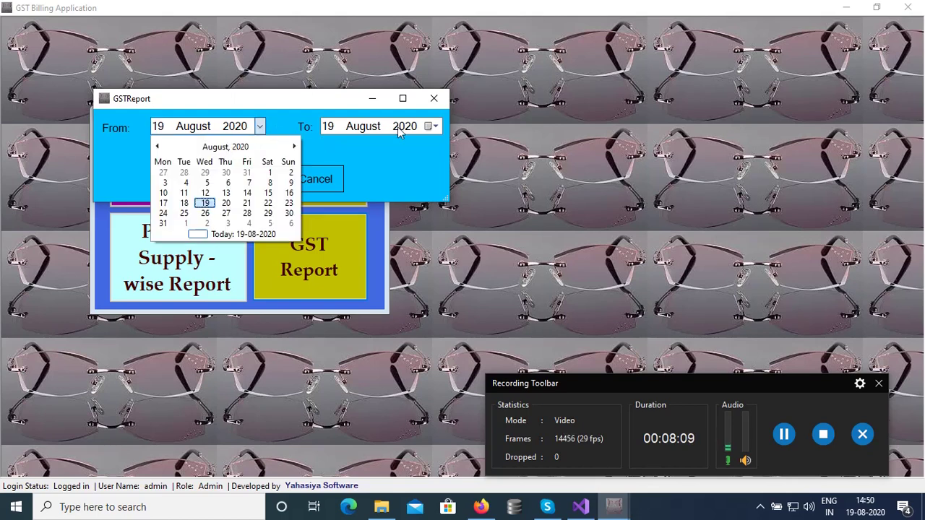
left_click(288, 126)
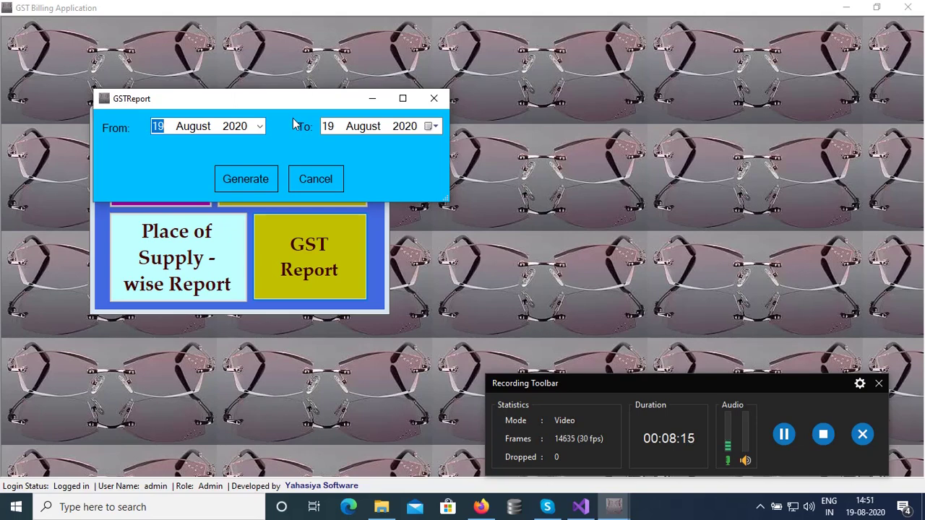
left_click(273, 183)
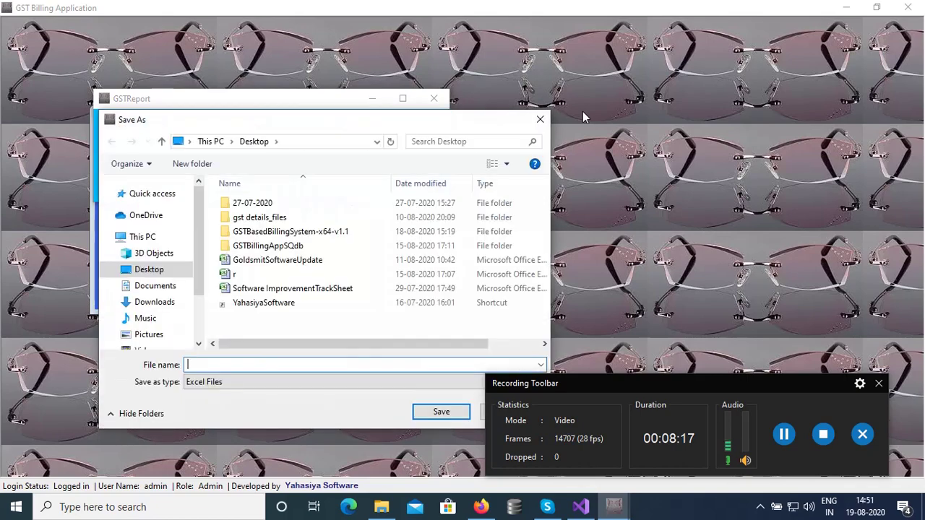
Save the generated report on the Desktop with the file name 'TestReport'.
left_click_drag(441, 124, 741, 38)
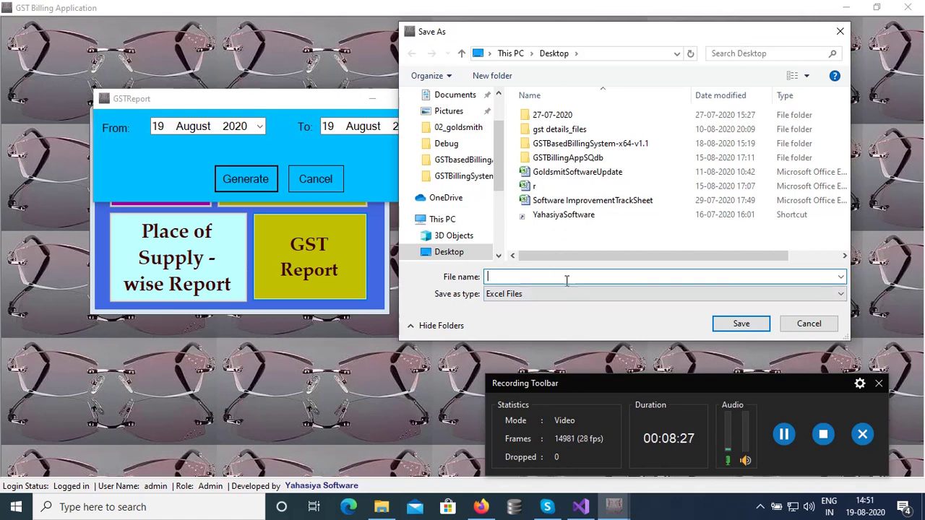
type("est")
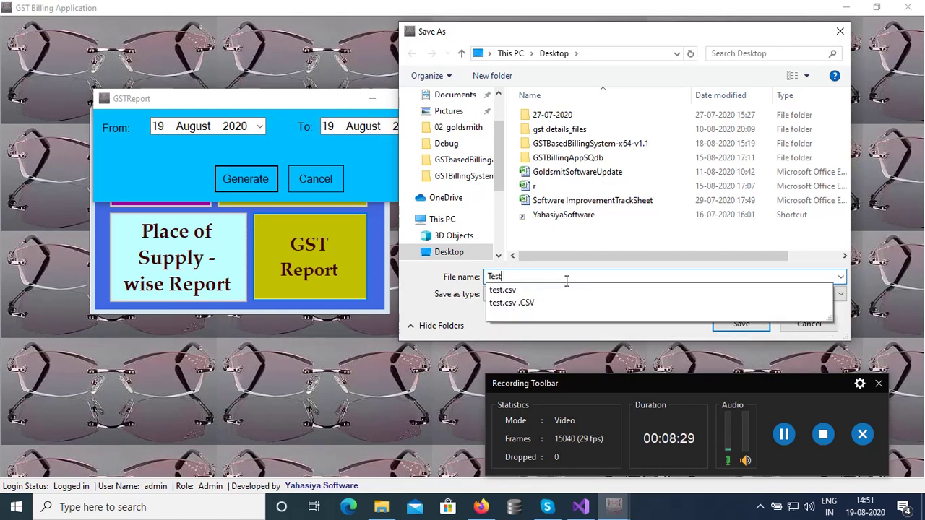
type("Res")
type("pr")
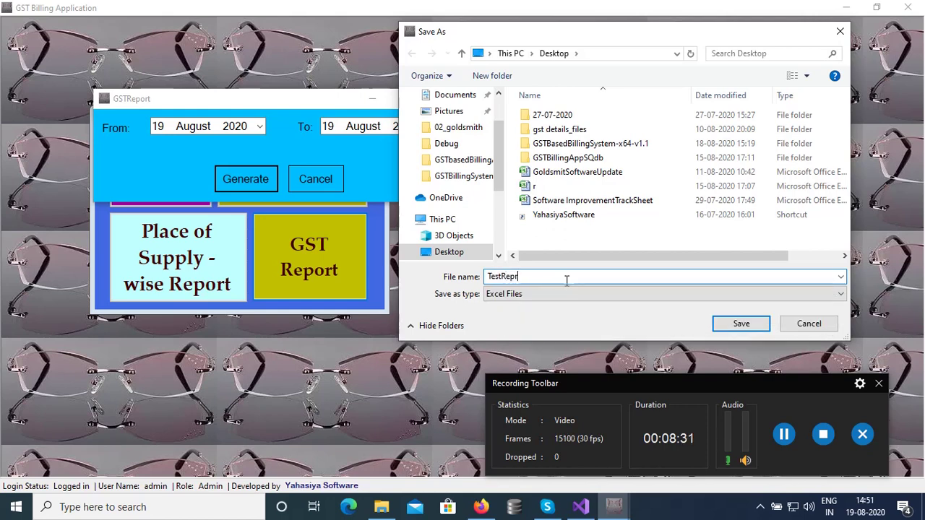
type("t")
key("BackSpace")
type("o")
key("BackSpace")
key("BackSpace")
left_click(748, 324)
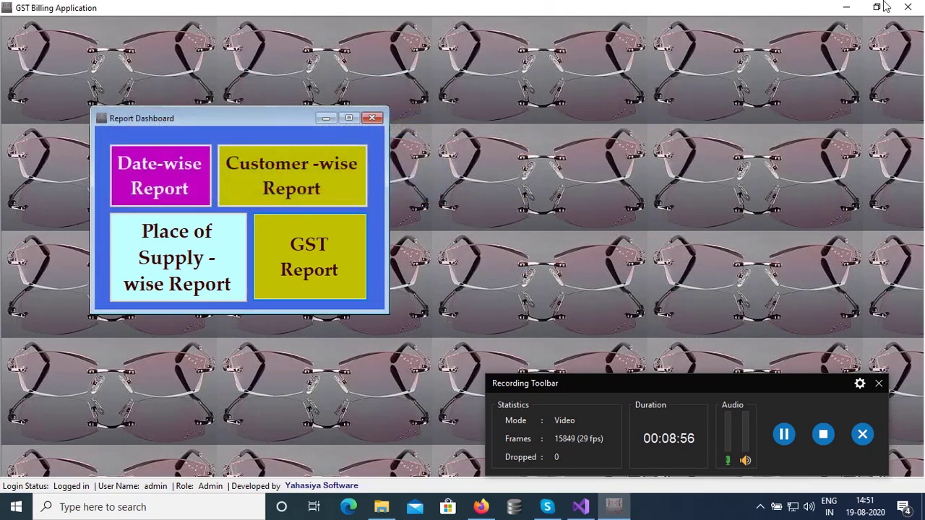
Minimize the billing app and Visual Studio, then open TestReport from the desktop.
left_click(847, 7)
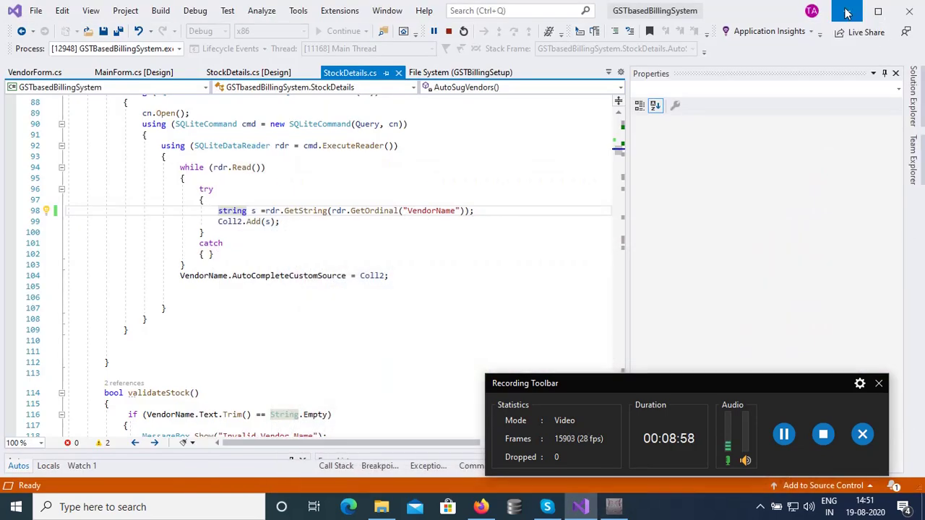
left_click(849, 13)
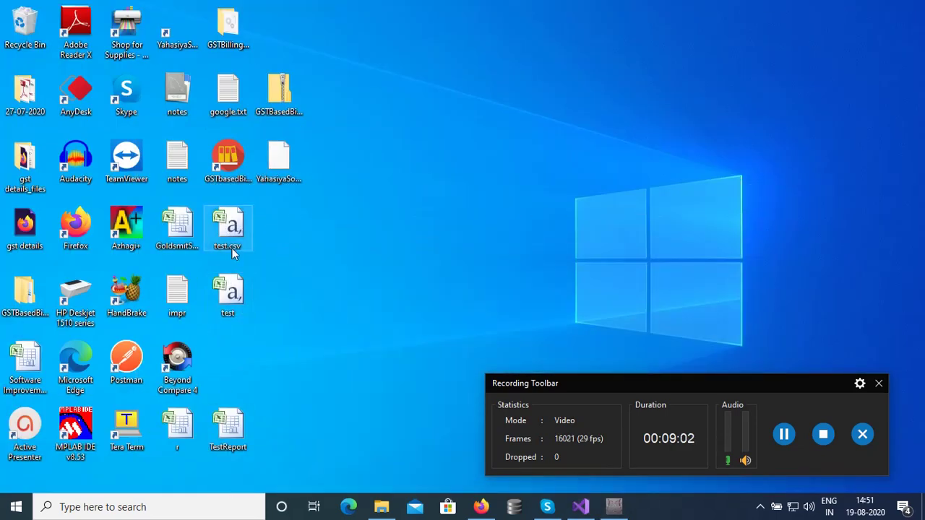
double_click(229, 425)
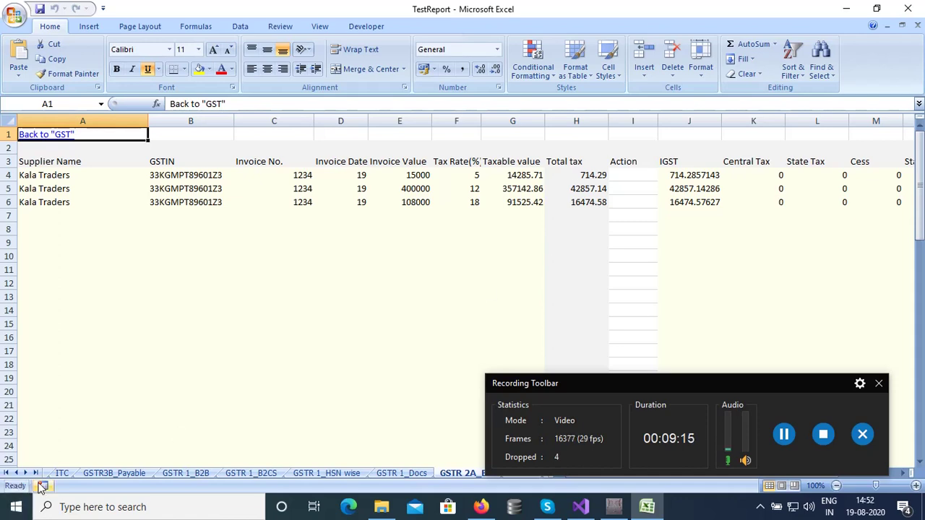
left_click(62, 474)
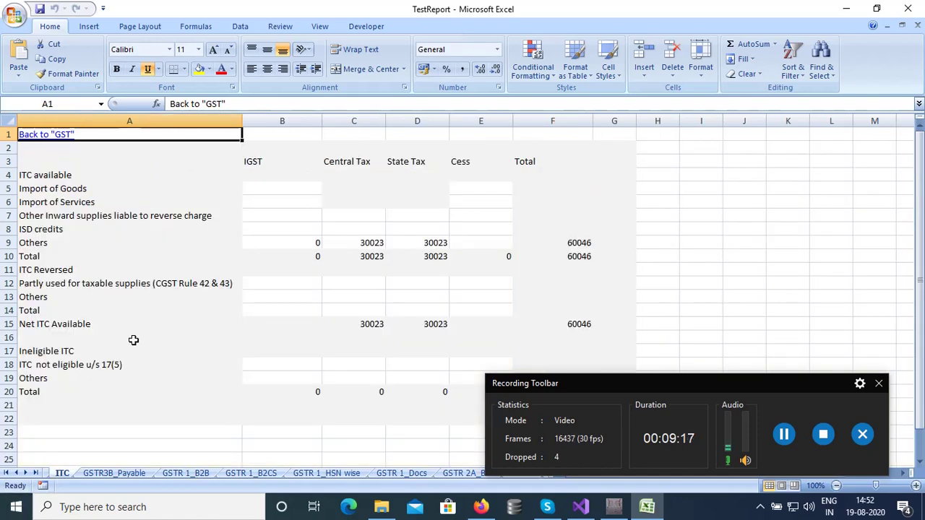
scroll(134, 340, "down", 2)
scroll(134, 339, "up", 1)
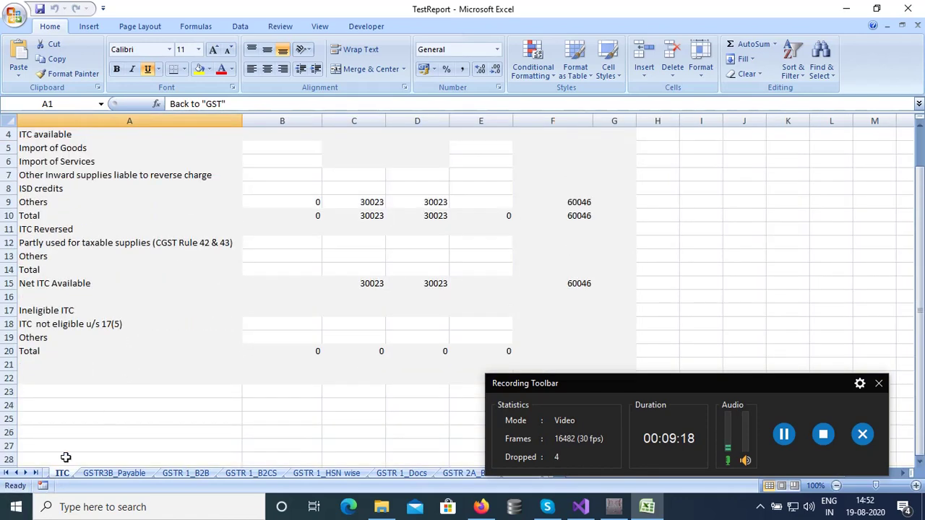
left_click(7, 473)
left_click(57, 473)
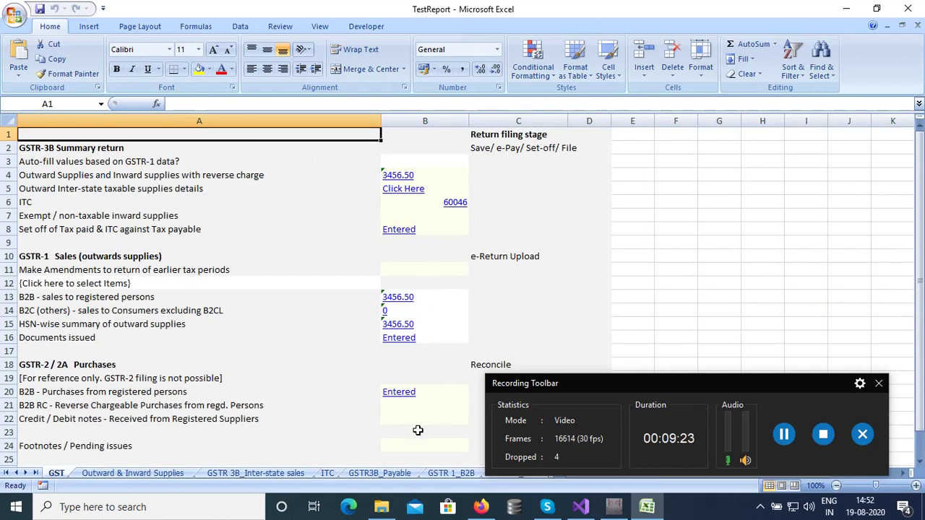
left_click(181, 473)
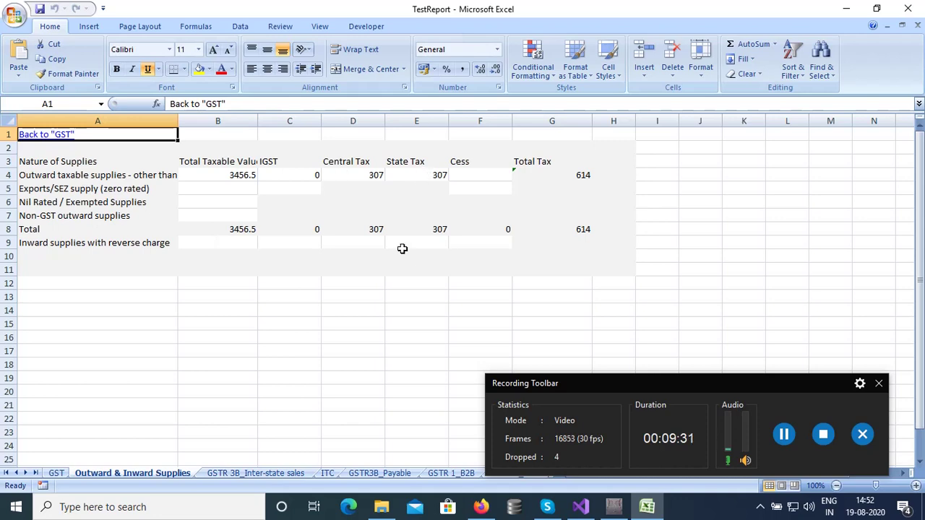
left_click(65, 473)
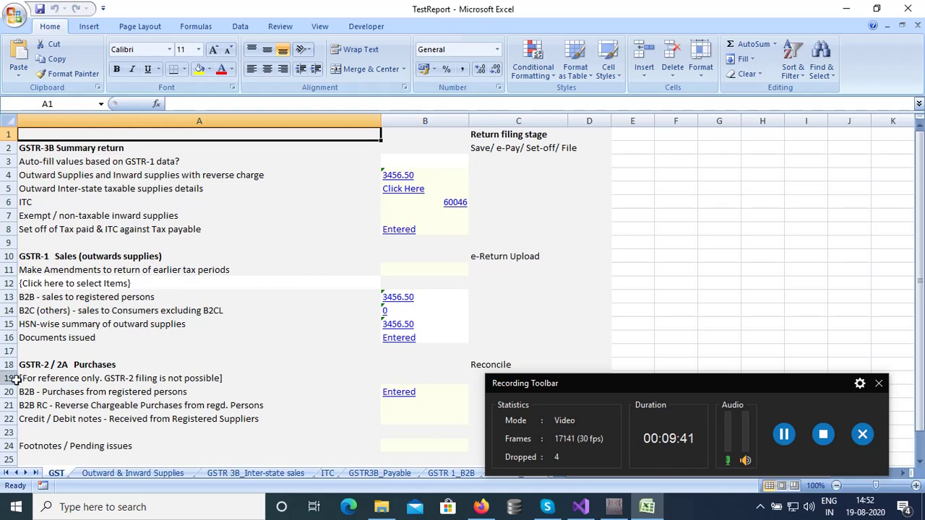
scroll(357, 409, "down", 4)
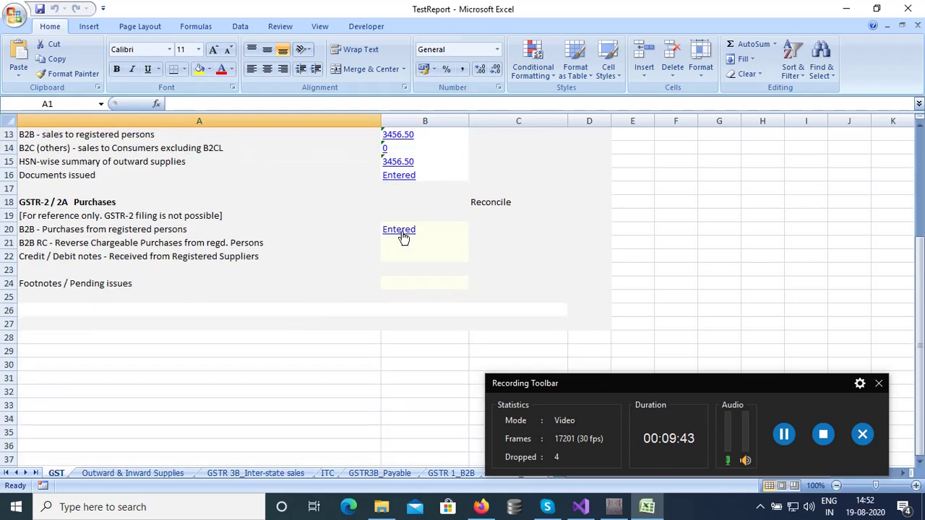
left_click(402, 231)
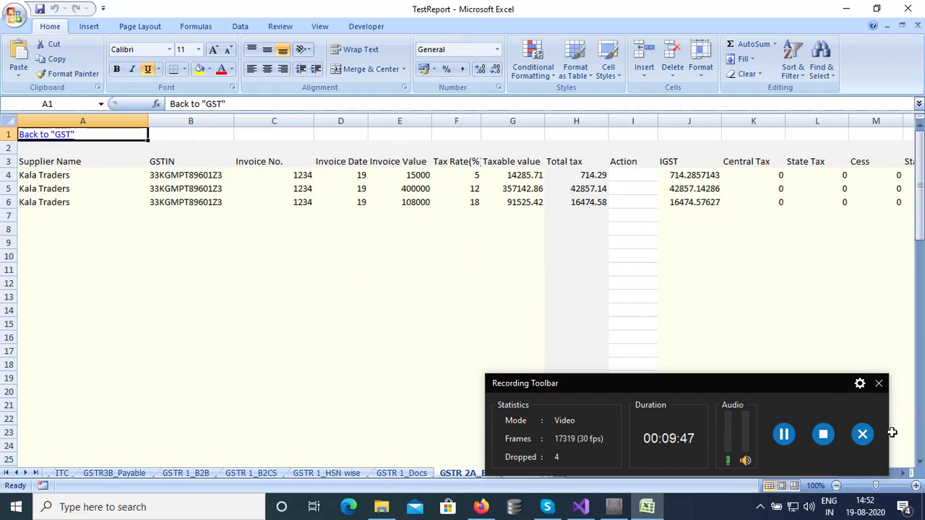
Check the 16474.58 total tax and the GSTR 1_Docs invoice counts, then close Excel.
left_click(580, 203)
left_click(903, 473)
left_click(903, 474)
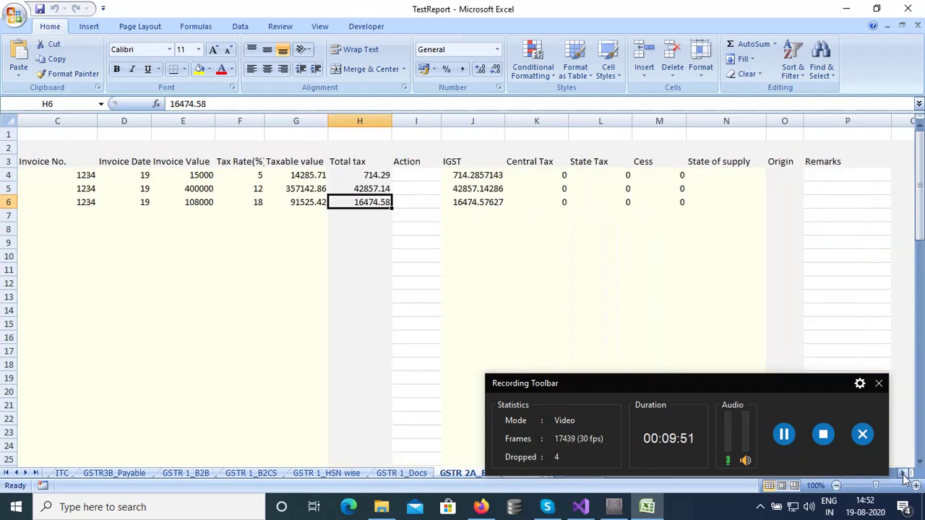
left_click(903, 474)
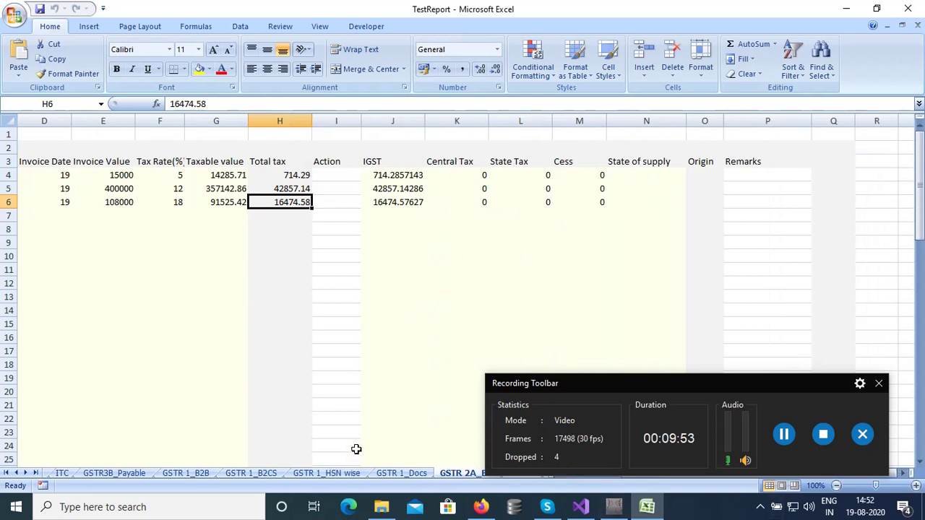
left_click(26, 474)
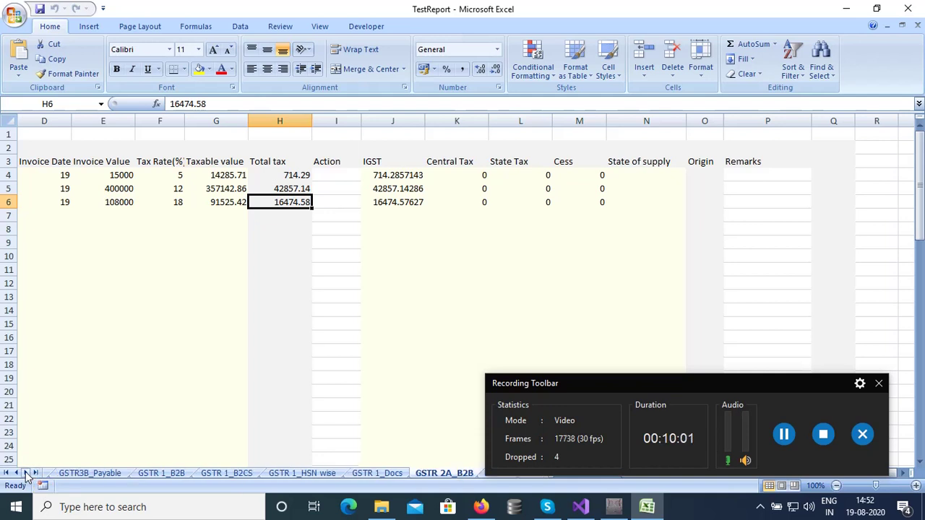
left_click(26, 474)
left_click(26, 473)
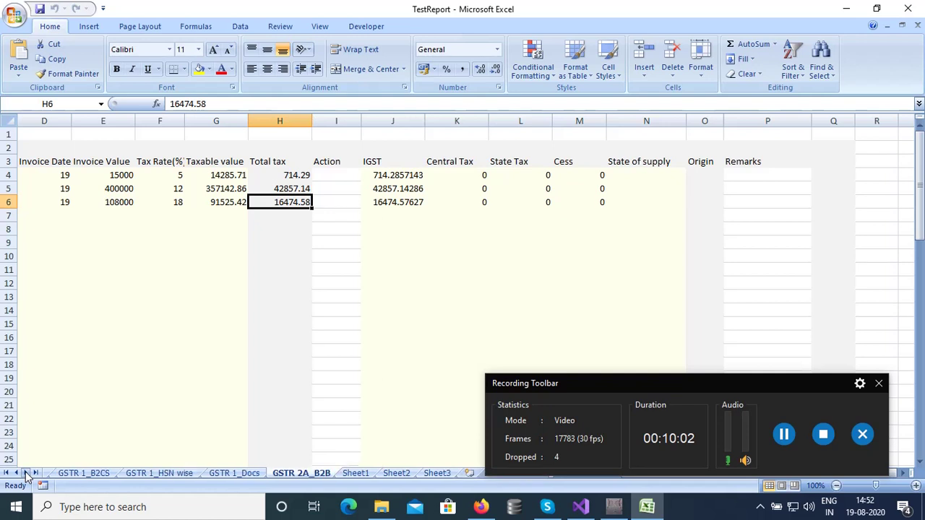
left_click(253, 475)
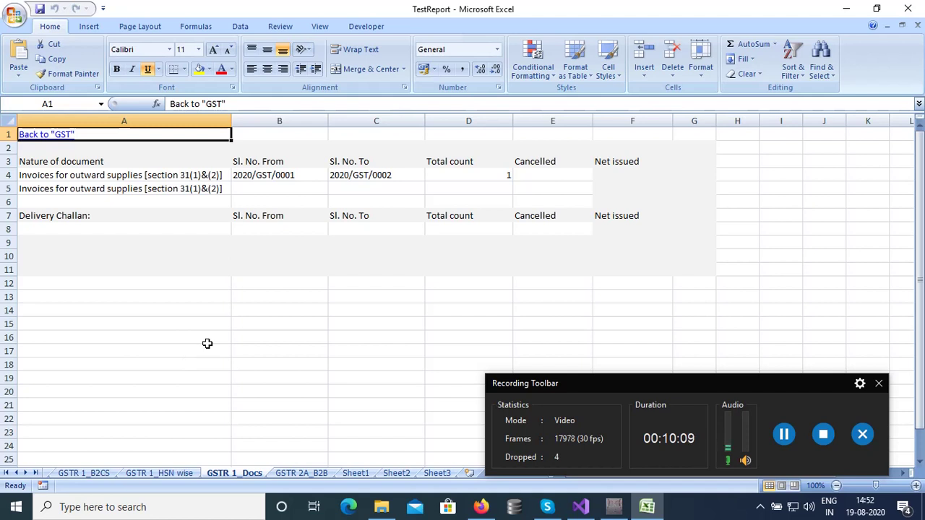
left_click(910, 10)
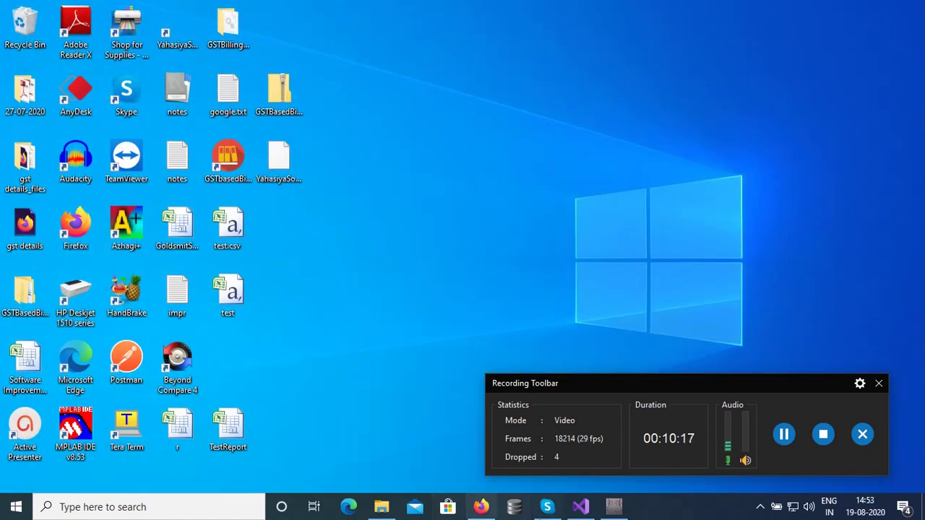
Restore the billing app and close the Report Dashboard, showing ₹3,456.50 sales and ₹613.50 tax.
left_click(629, 515)
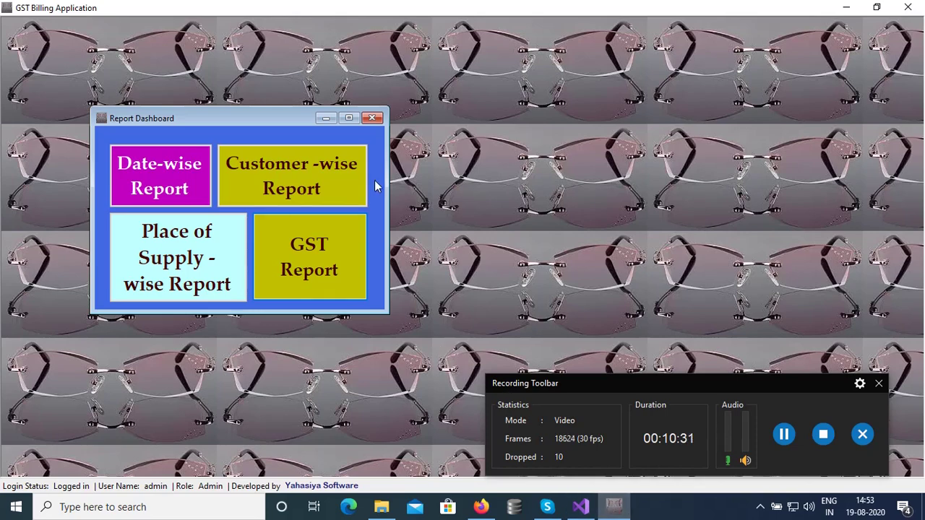
left_click(371, 118)
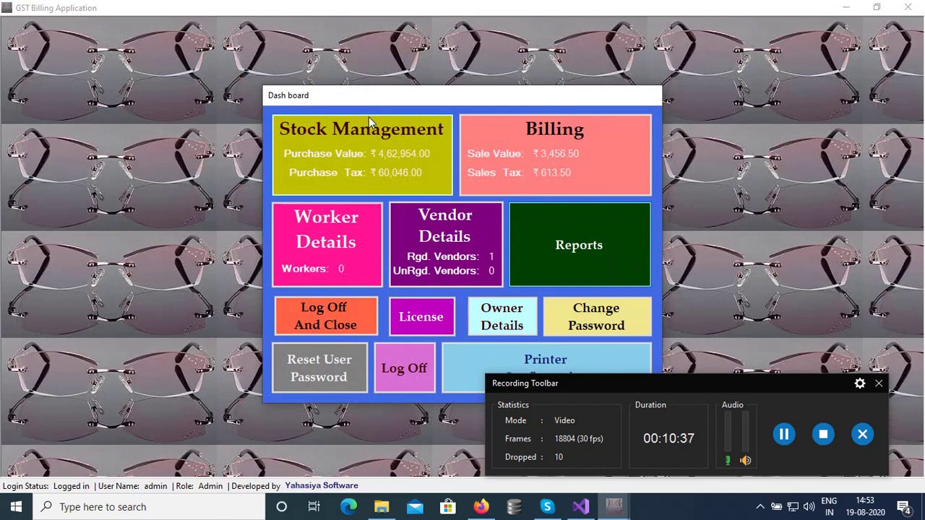
left_click_drag(655, 383, 679, 22)
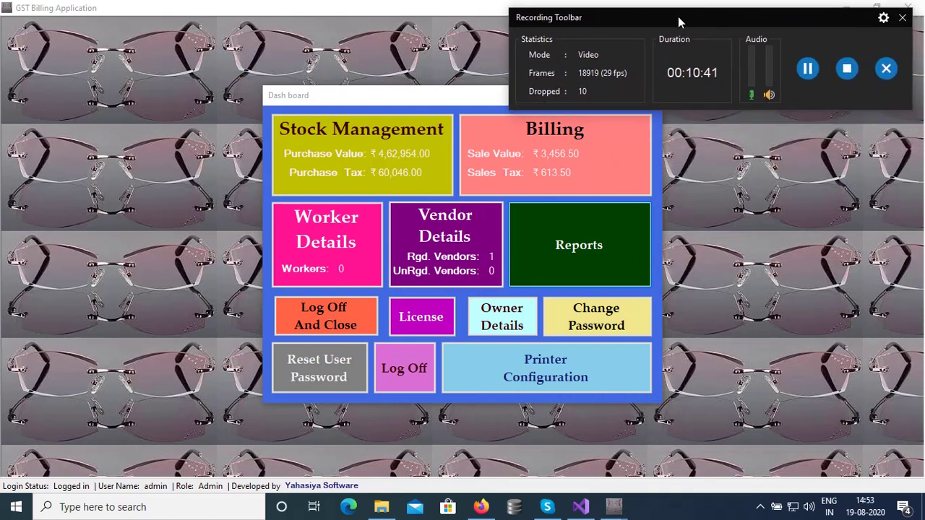